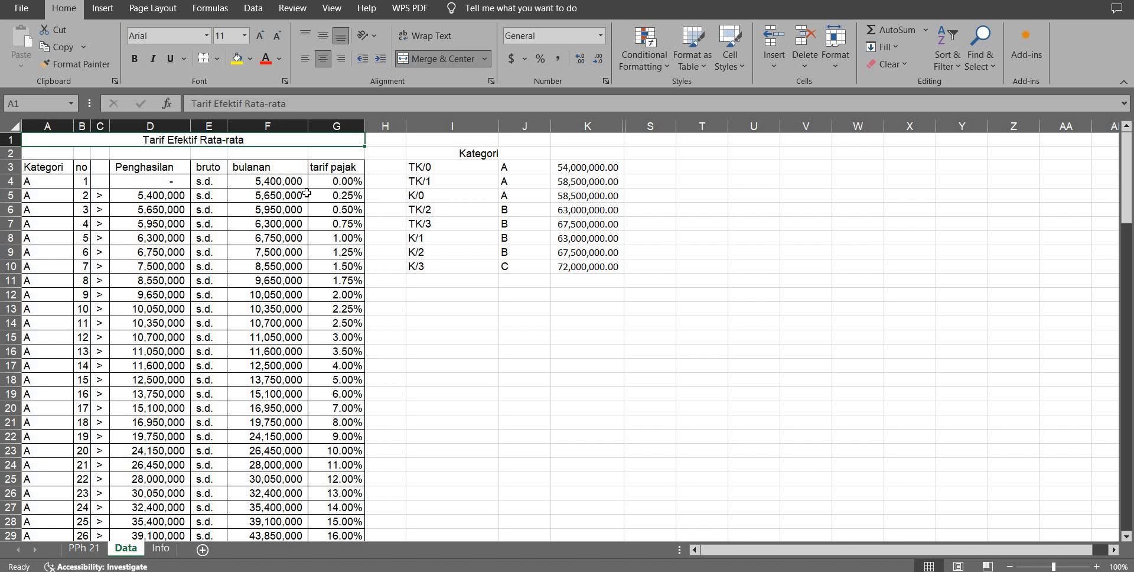
Step: Examine the Kategori lookup table beside the rate table, covering the status codes TK/0 to K/3 and their category letters
key("Down")
key("Down")
key("Down")
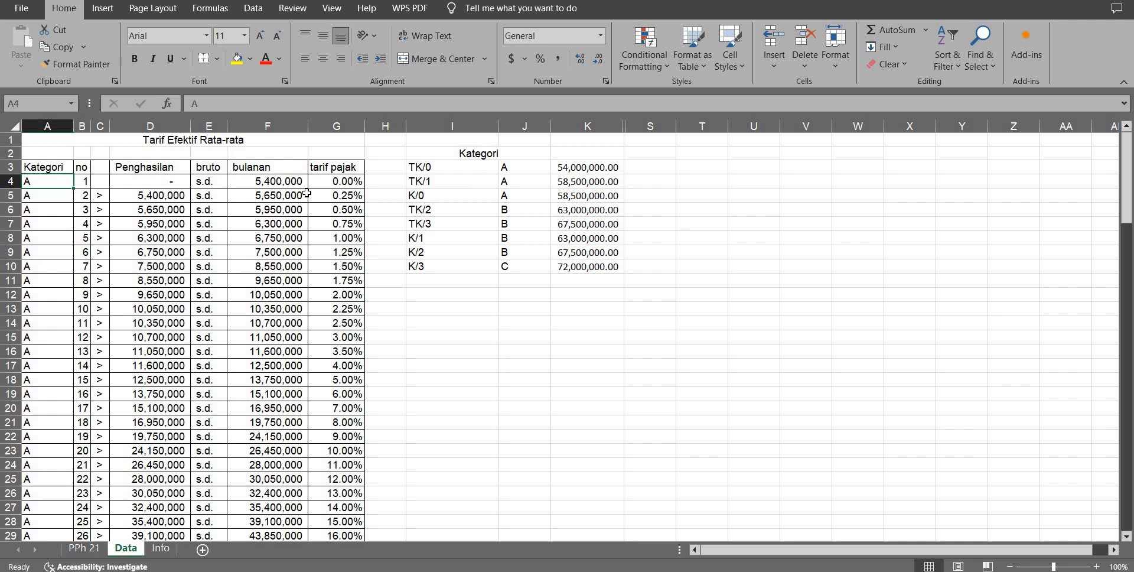
key("Right")
key("Right")
key("Right")
key("Right")
key("Right")
key("Right")
key("Right")
key("Up")
key("Right")
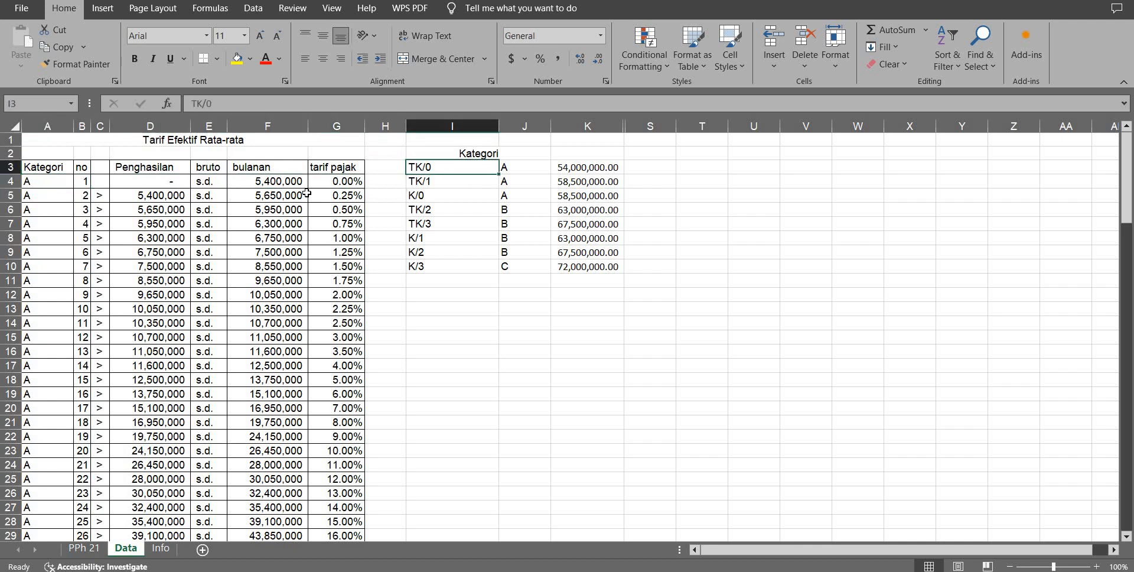
key("Up")
key("shift+Down")
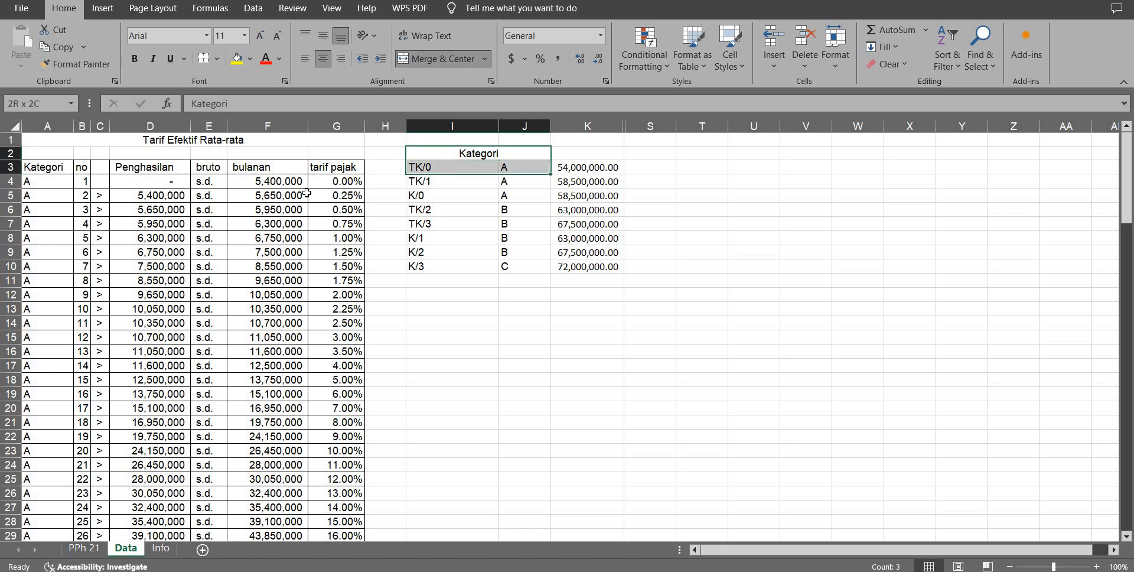
key("ctrl+shift+Down")
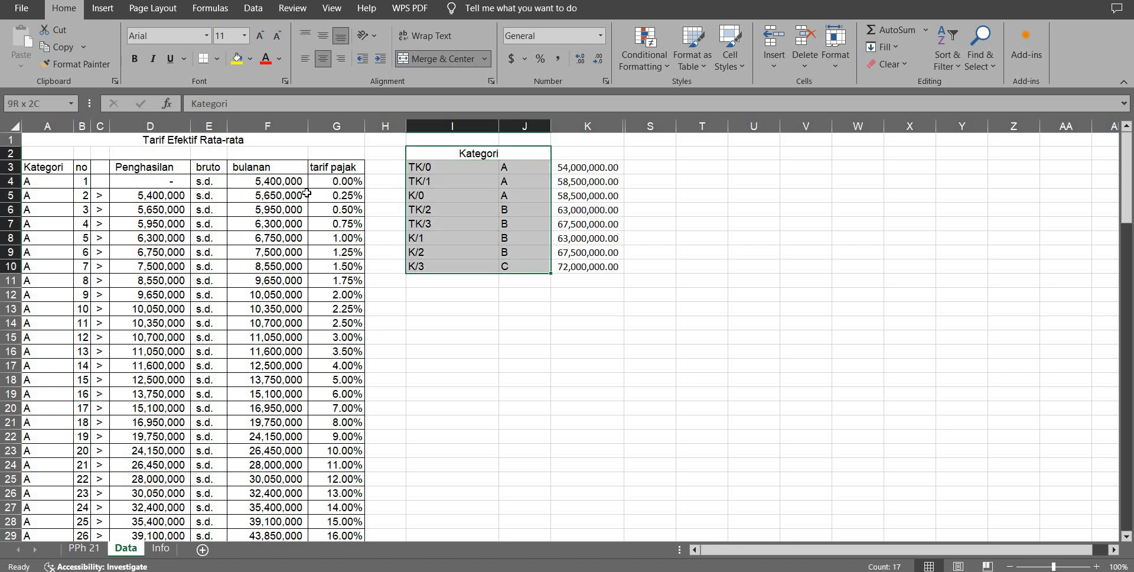
key("Down")
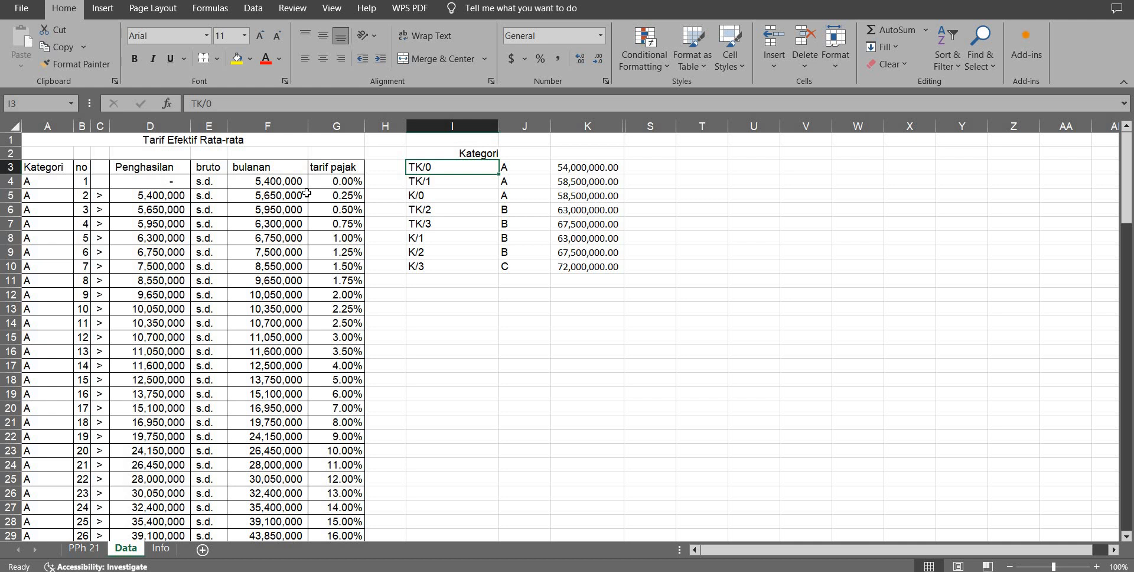
Step: Check which category letter is assigned to each status, going through the list from TK/0 to K/3
key("Down")
key("Up")
key("Right")
key("Left")
key("Down")
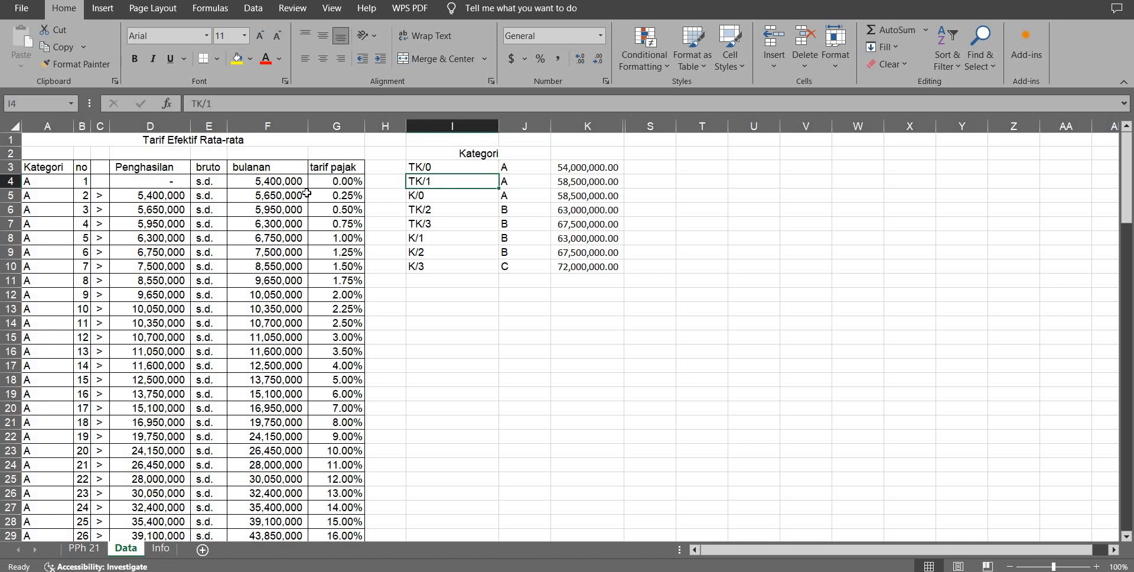
key("Down")
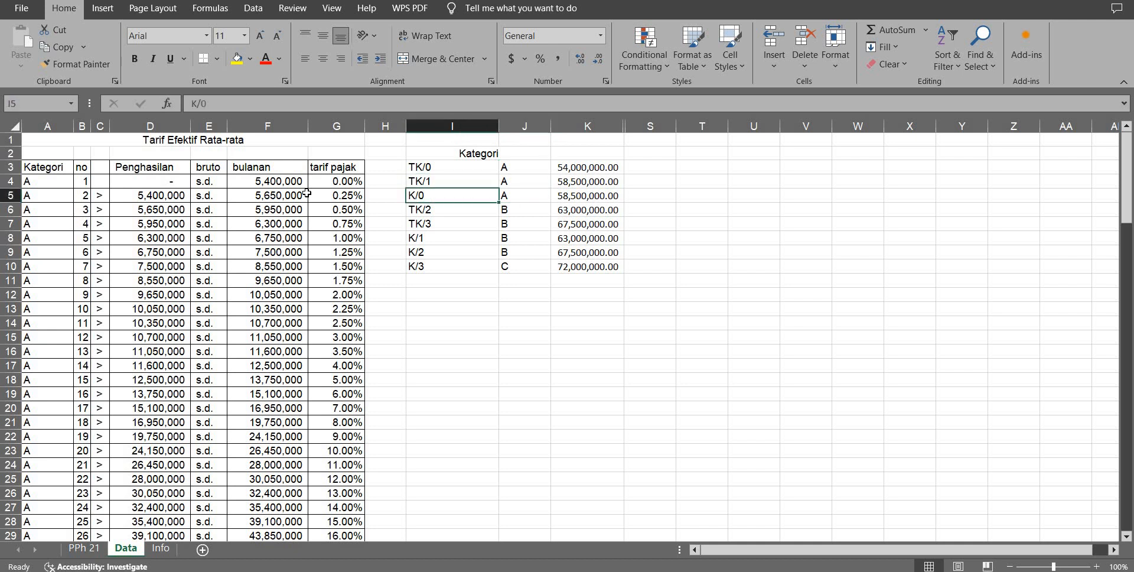
key("Down")
key("Down")
key("Down")
key("Down")
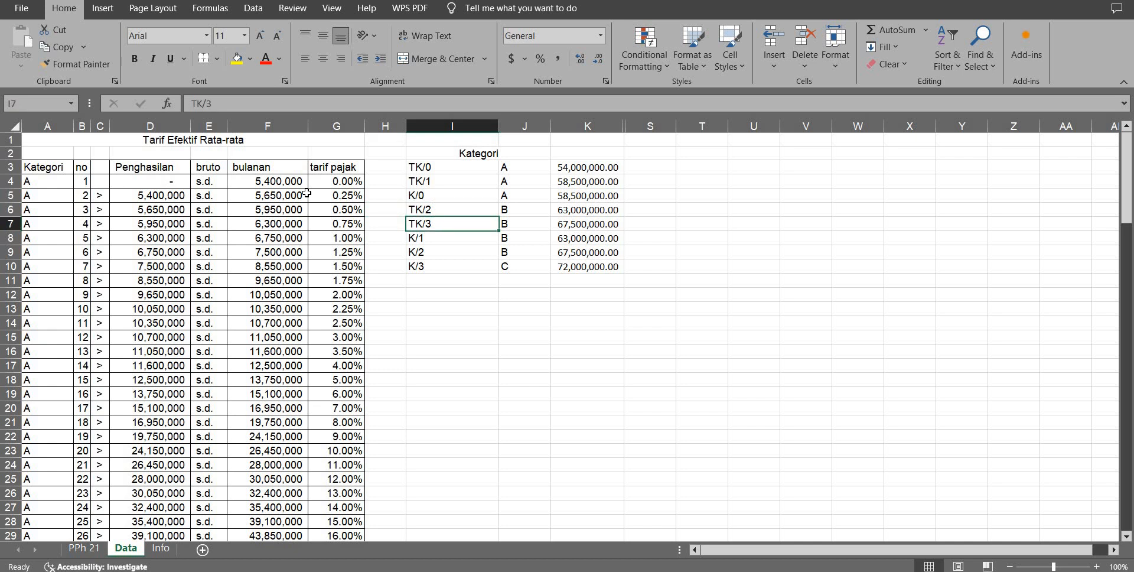
key("Right")
key("shift+Up")
key("shift+Up")
key("shift+Up")
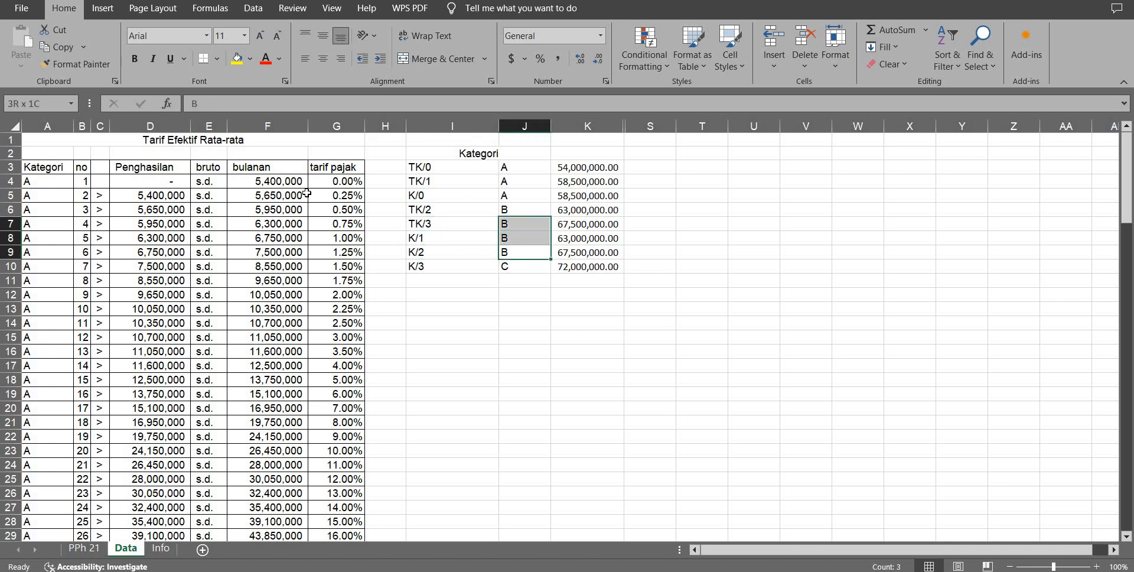
key("Down")
key("Left")
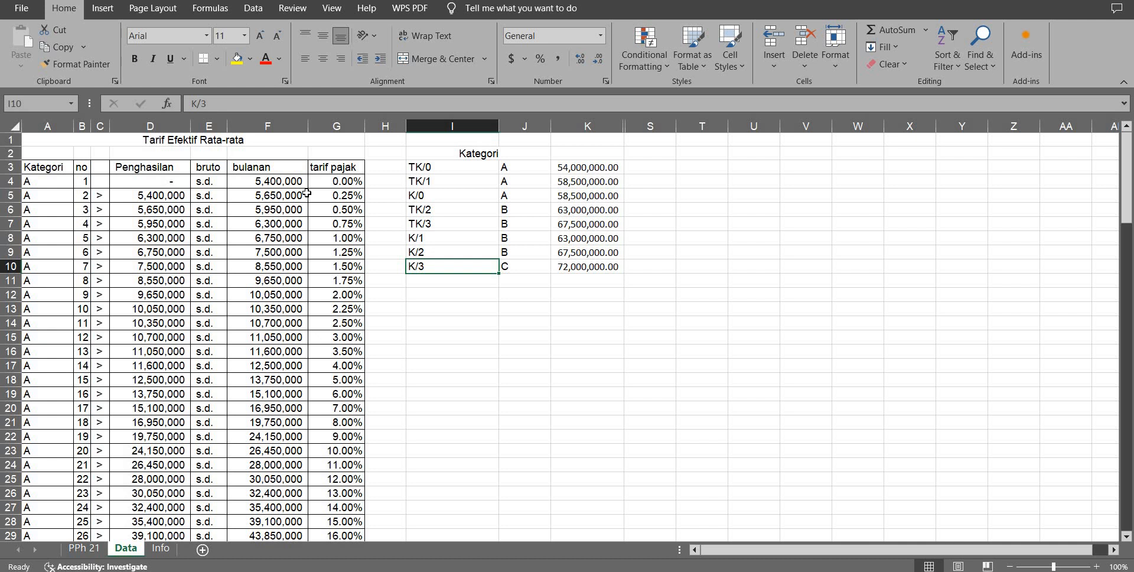
Step: Examine the first category A rows of the Tarif Efektif Rata-rata table, across to the tarif pajak column
key("ctrl+Home")
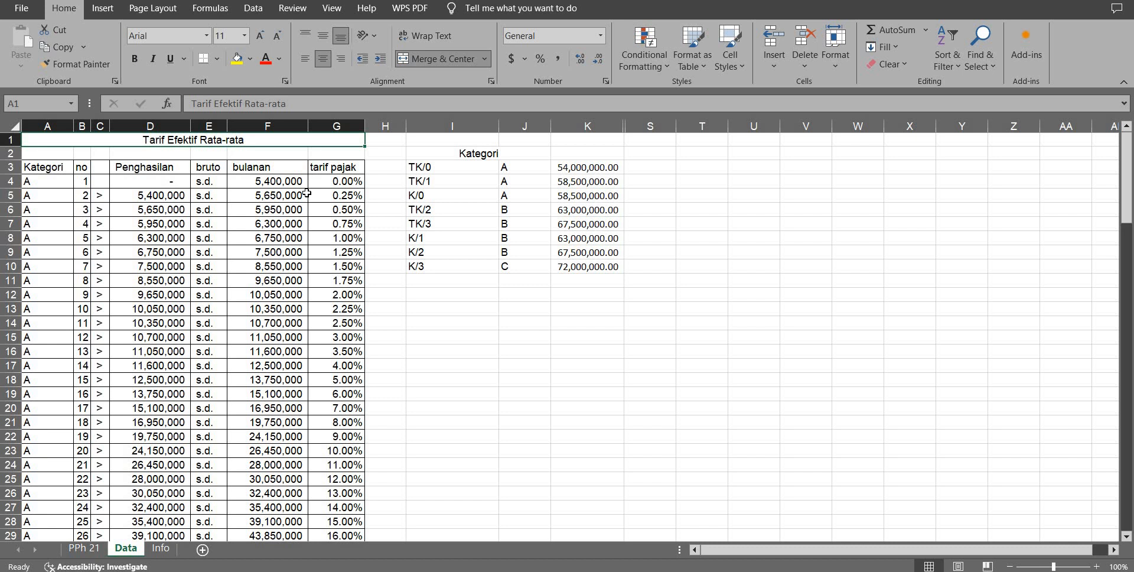
key("Down")
key("Down")
key("Down")
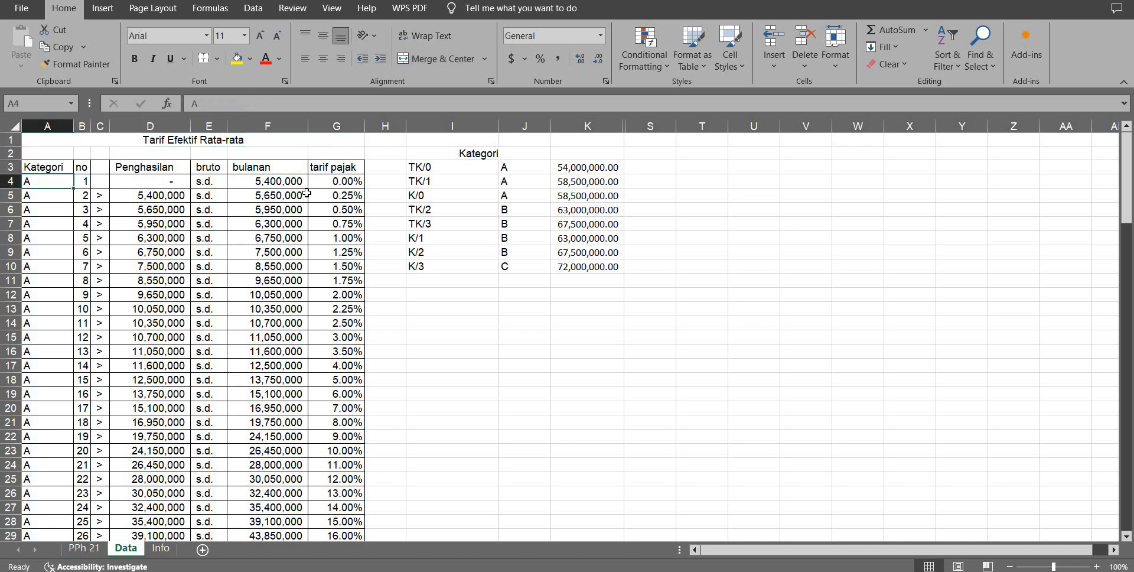
key("Down")
key("Down")
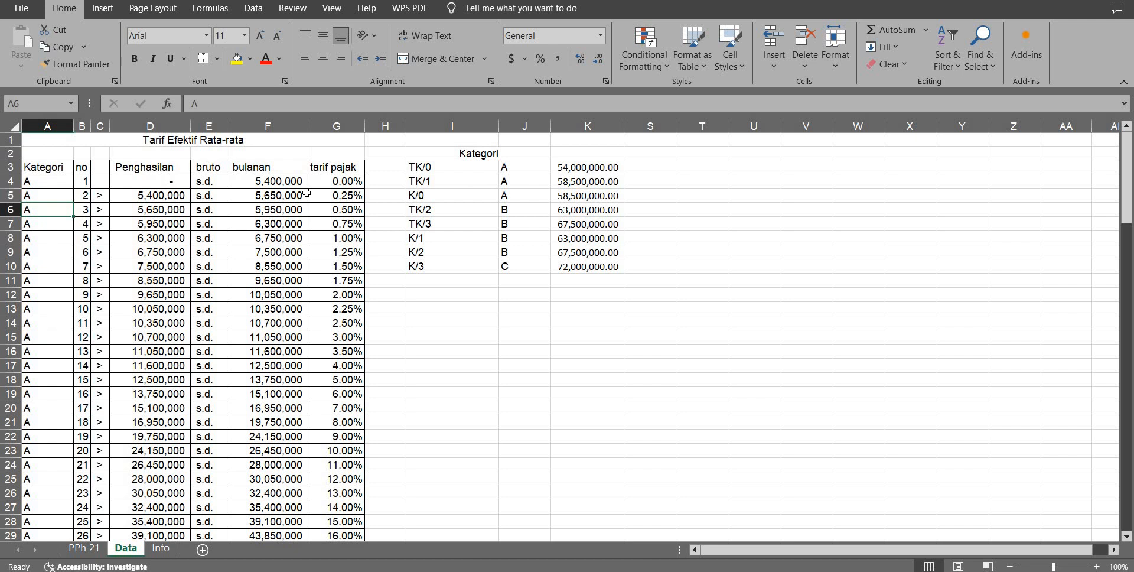
key("Right")
key("Right")
key("Right")
key("Right")
key("Right")
key("Right")
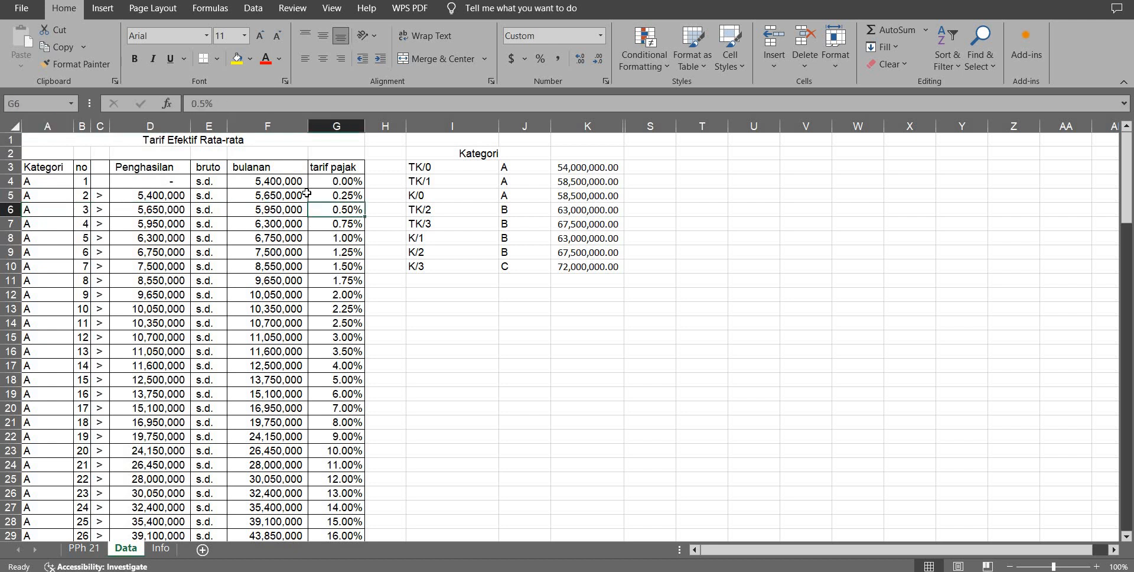
Step: Check the monthly gross income range and the tax rate of category A's second bracket
key("Up")
key("Left")
key("Left")
key("Left")
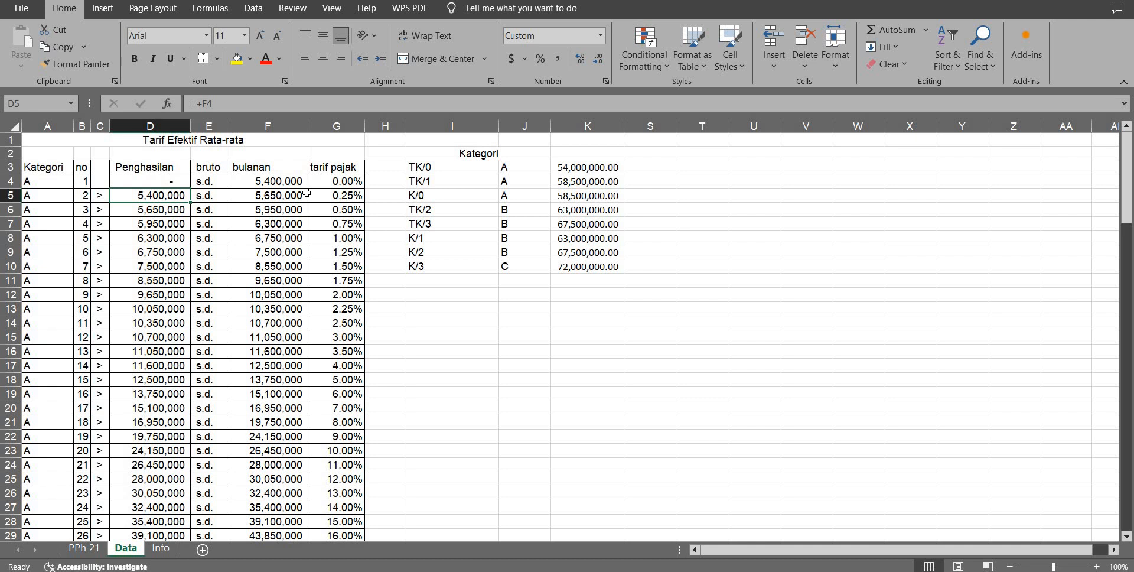
key("shift+Right")
key("shift+Right")
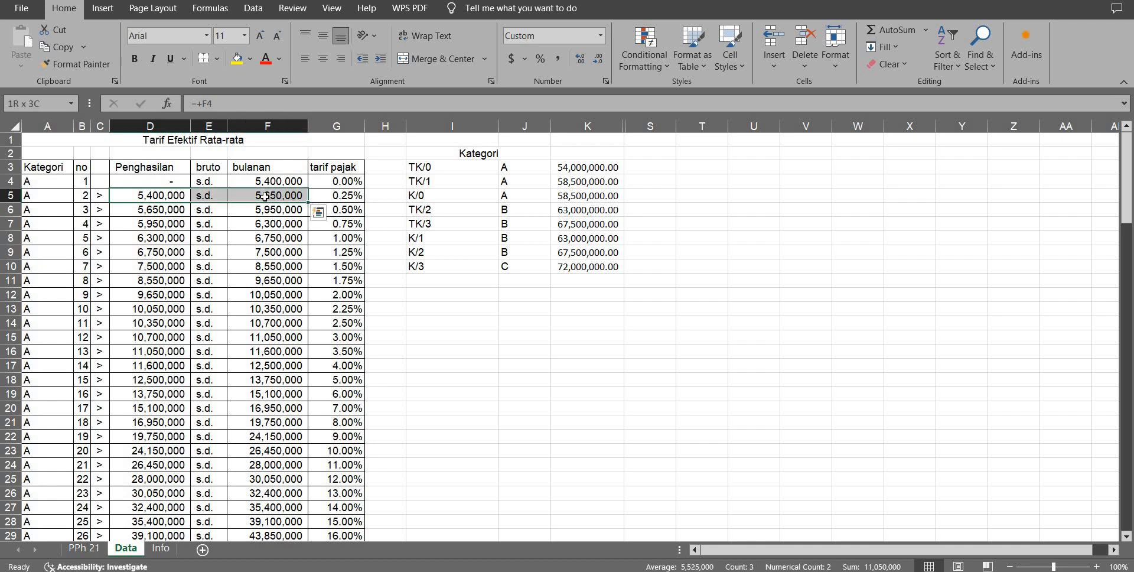
key("Right")
key("Right")
key("Right")
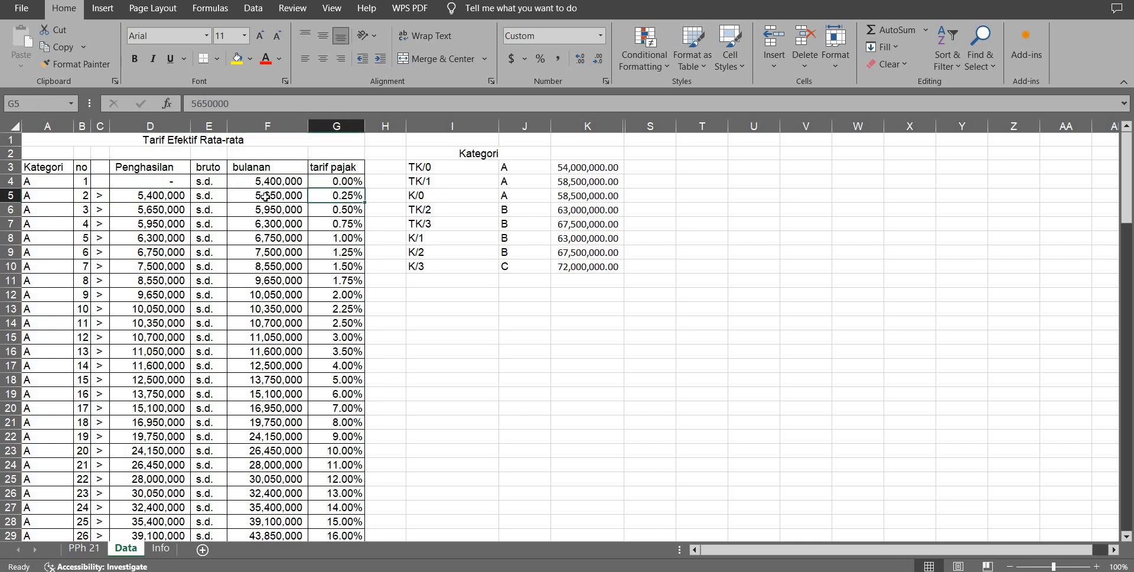
Step: Compare the income ranges and tax rates of category A's third and fourth brackets
key("Down")
key("Left")
key("Left")
key("Left")
key("Left")
key("Right")
key("Right")
key("Right")
key("Right")
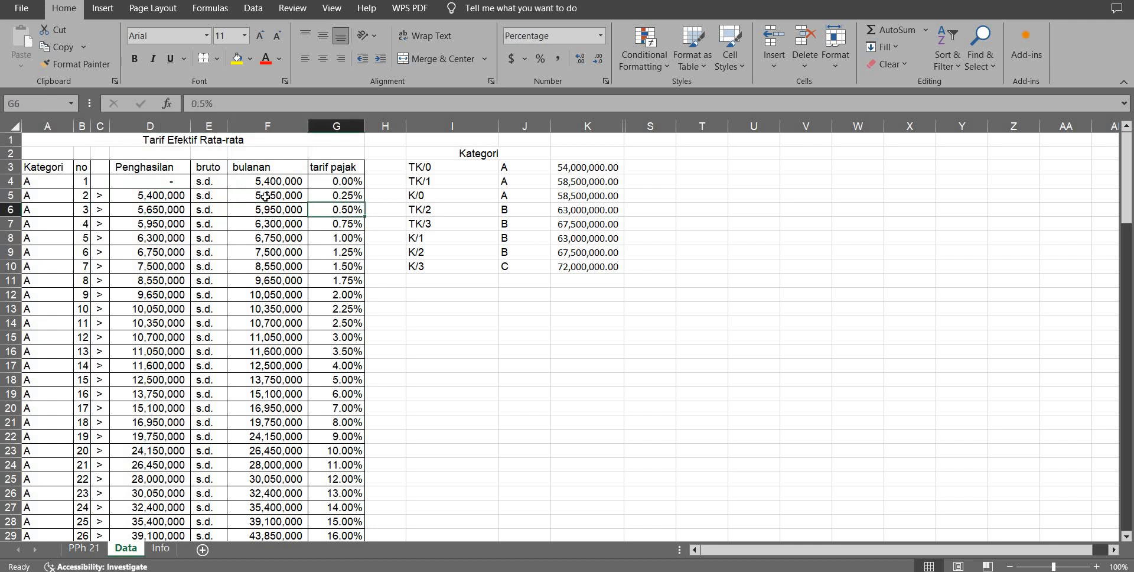
key("Left")
key("Down")
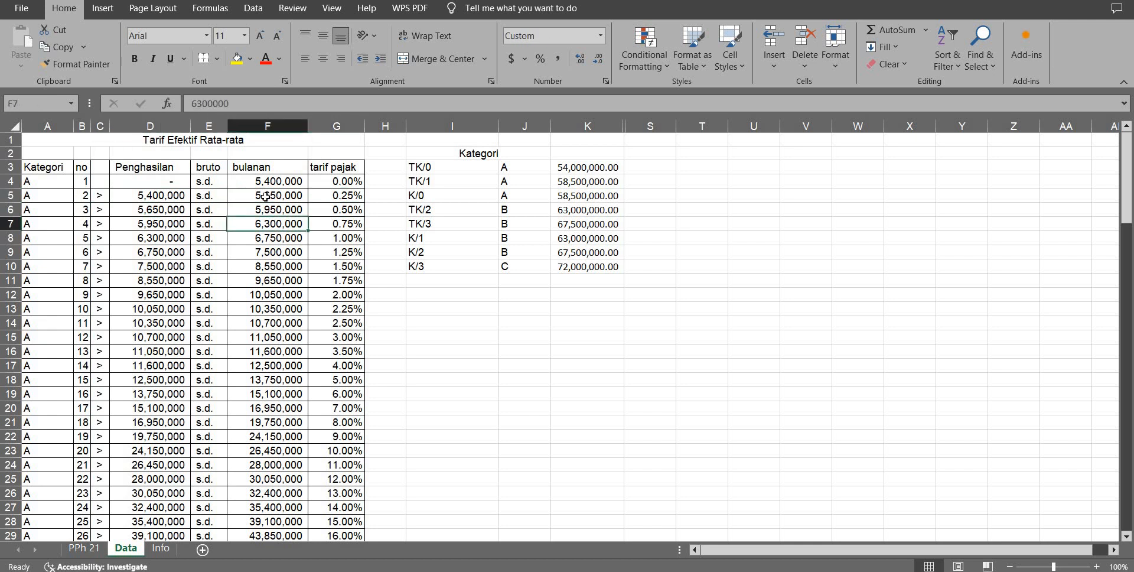
Step: Examine where the category A brackets end and inspect the first income ranges of category B
key("Left")
key("Left")
key("Left")
key("Left")
key("Left")
key("ctrl+Down")
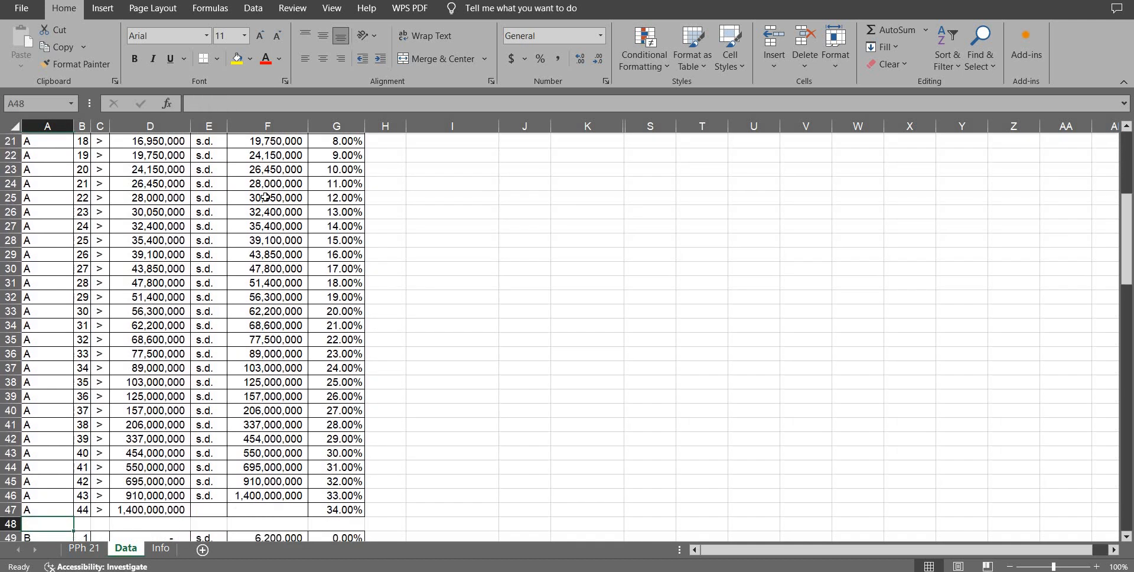
key("Down")
key("Down")
key("Down")
key("Down")
key("Down")
key("Down")
key("Up")
key("Up")
key("Right")
key("Right")
key("Up")
key("Right")
key("Right")
key("Right")
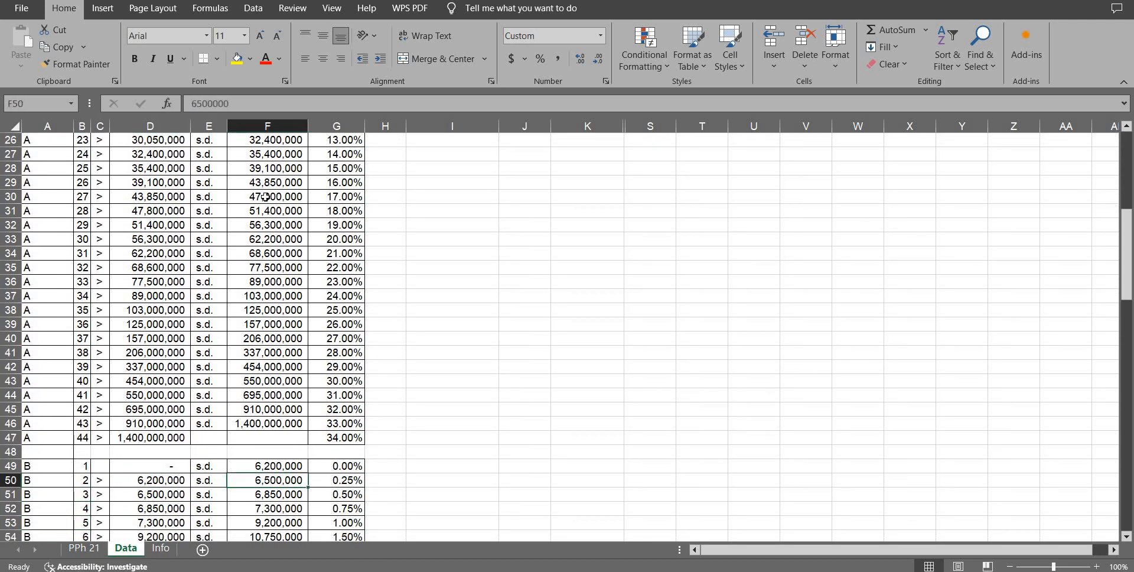
Step: Review the full extent of the category A block, from the table title to the start of category B
key("ctrl+Up")
key("ctrl+Up")
key("ctrl+Up")
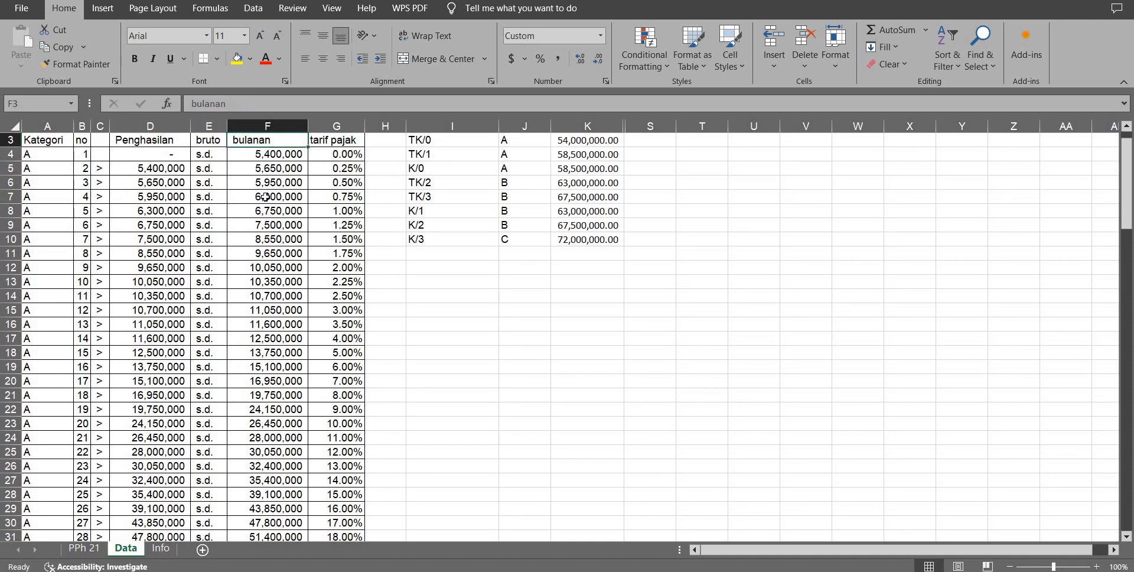
key("ctrl+Up")
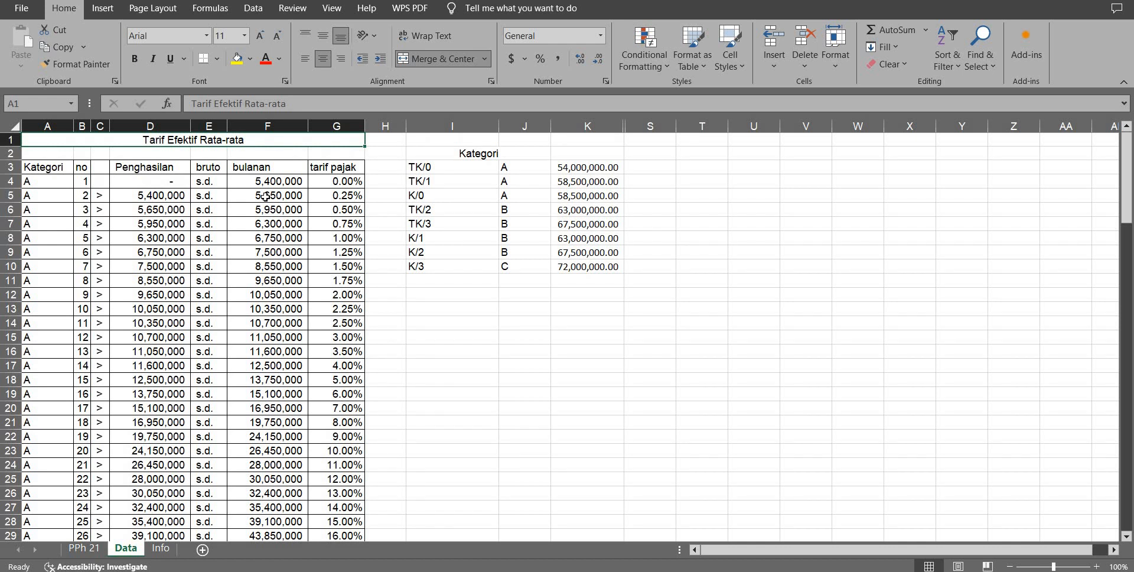
key("Down")
key("Down")
key("Down")
key("ctrl+Down")
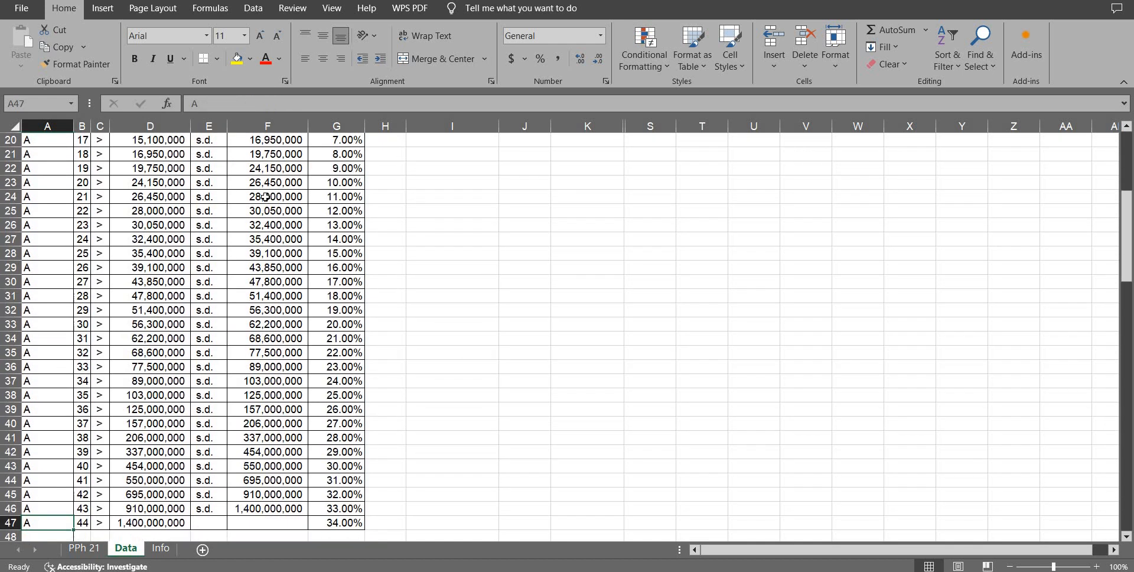
key("Down")
key("Down")
key("Down")
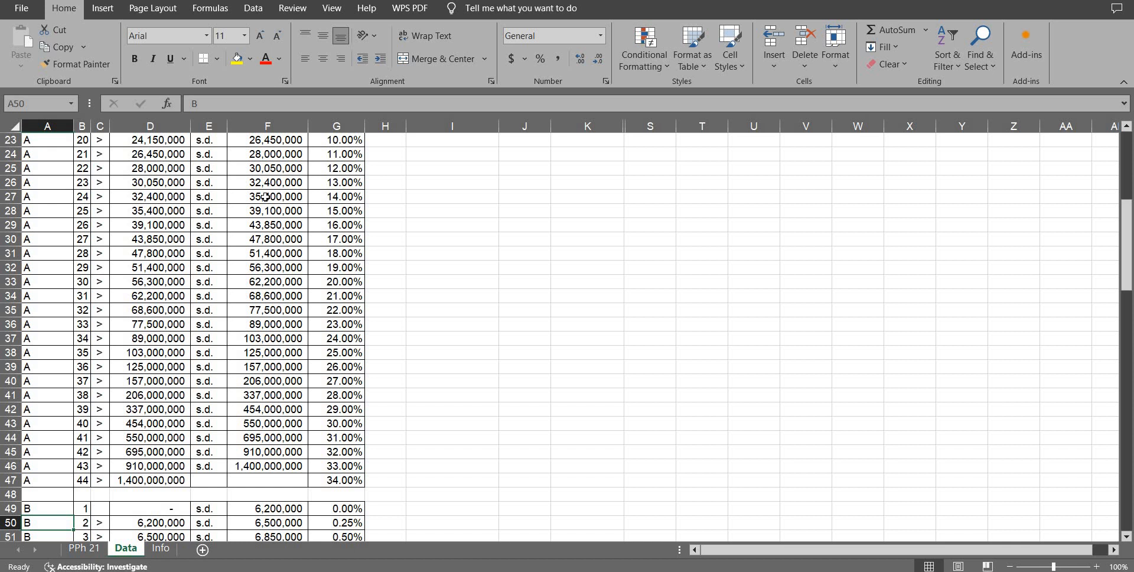
key("Up")
key("ctrl+Up")
key("ctrl+Up")
key("Right")
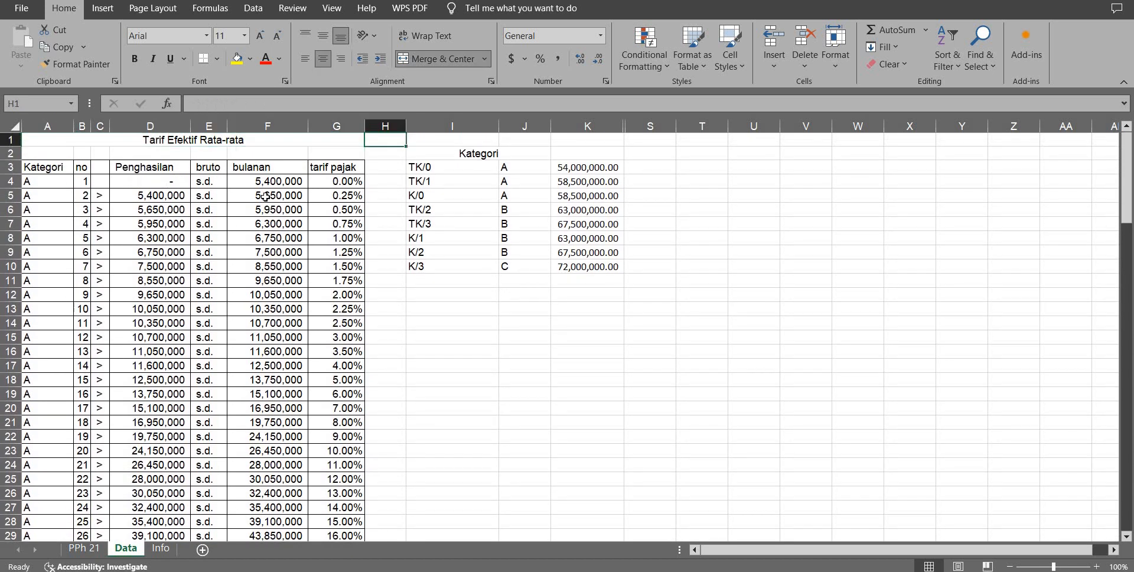
Step: Examine the category B brackets down to the ninth one, including its income range and tax rate
key("Down")
key("Down")
key("Down")
key("Down")
key("Left")
key("Left")
key("Left")
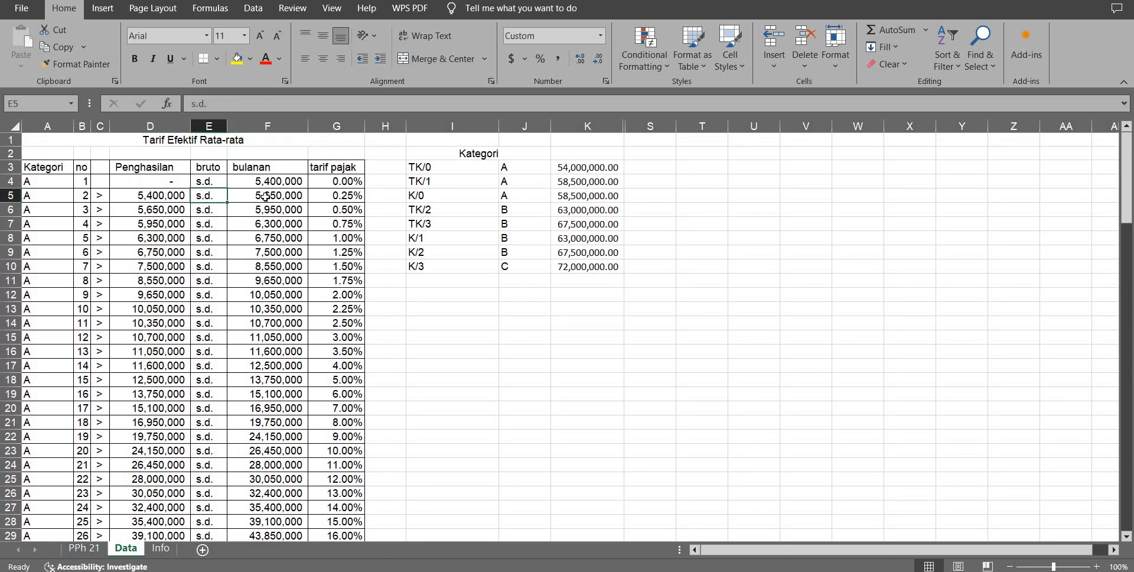
key("Left")
key("Left")
key("Left")
key("Left")
key("ctrl+Down")
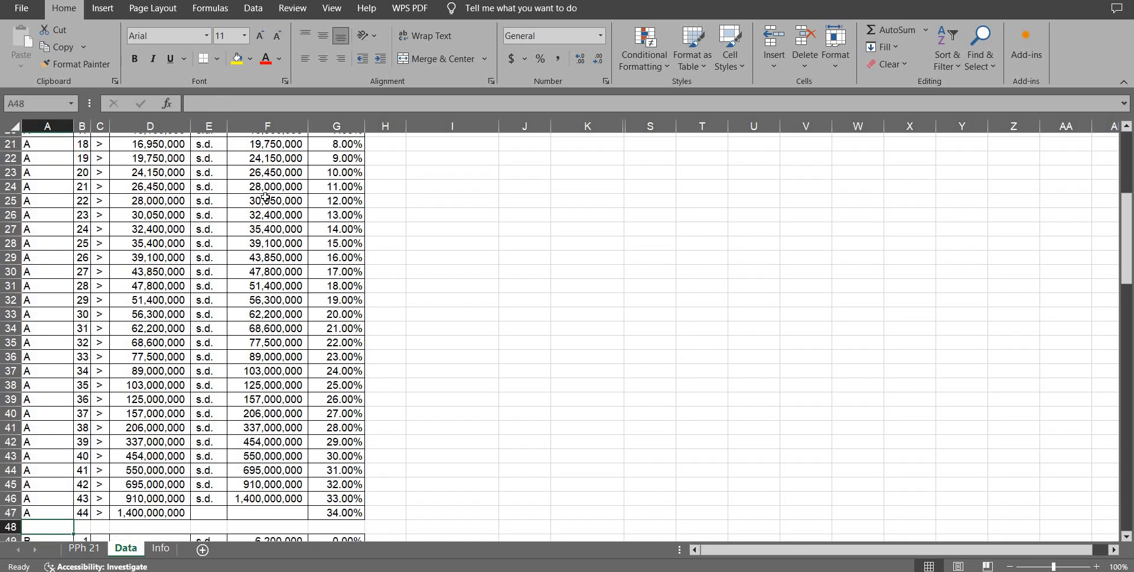
key("Down")
key("Down")
key("Down")
key("Down")
key("Down")
key("Down")
key("Down")
key("Down")
key("Down")
key("Down")
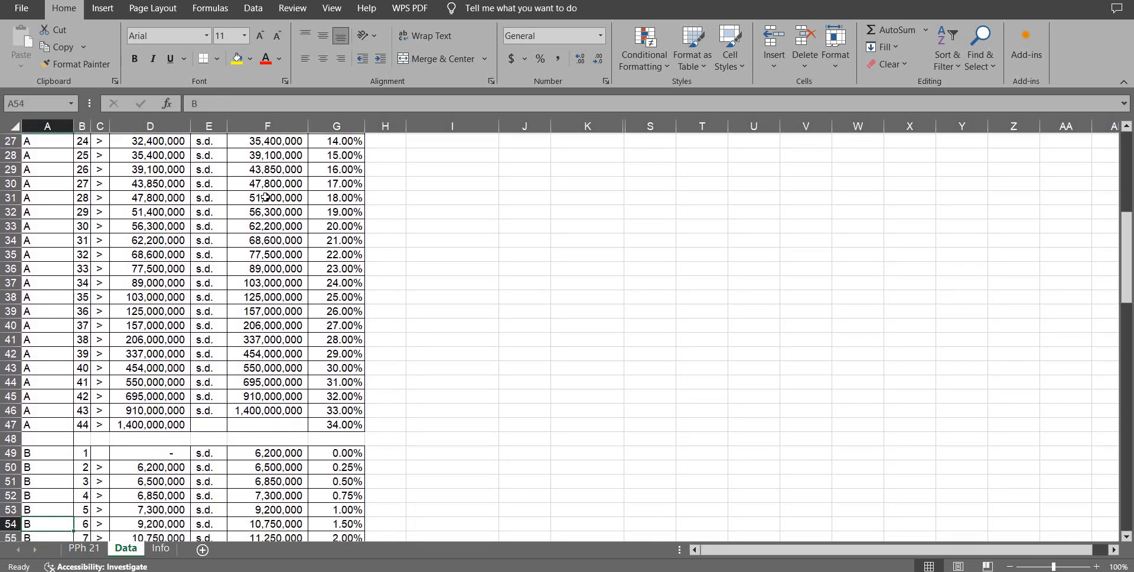
key("Right")
key("Right")
key("Right")
key("Right")
key("Right")
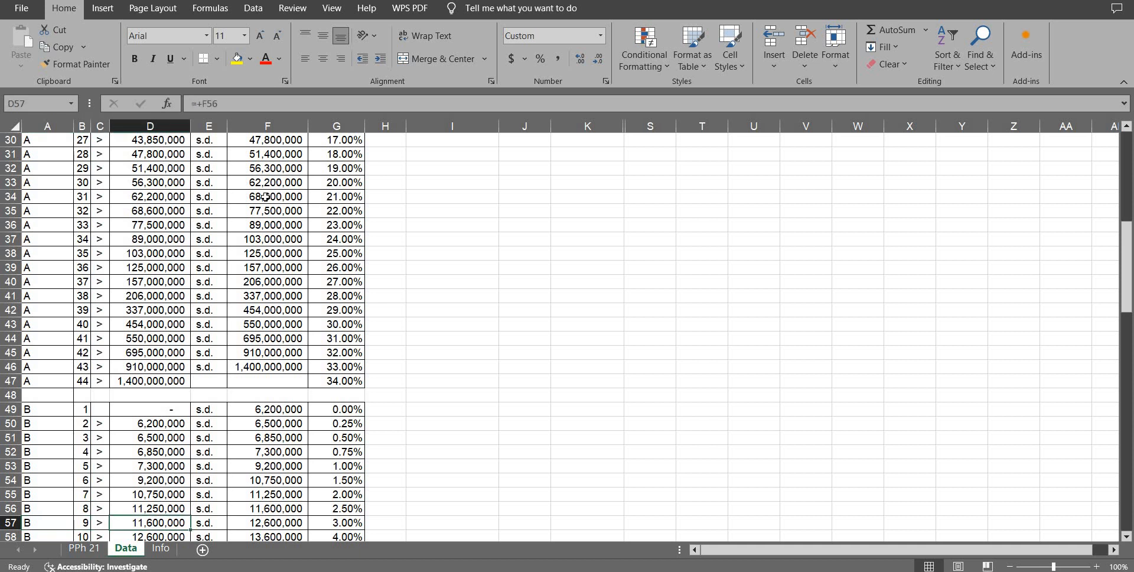
key("Right")
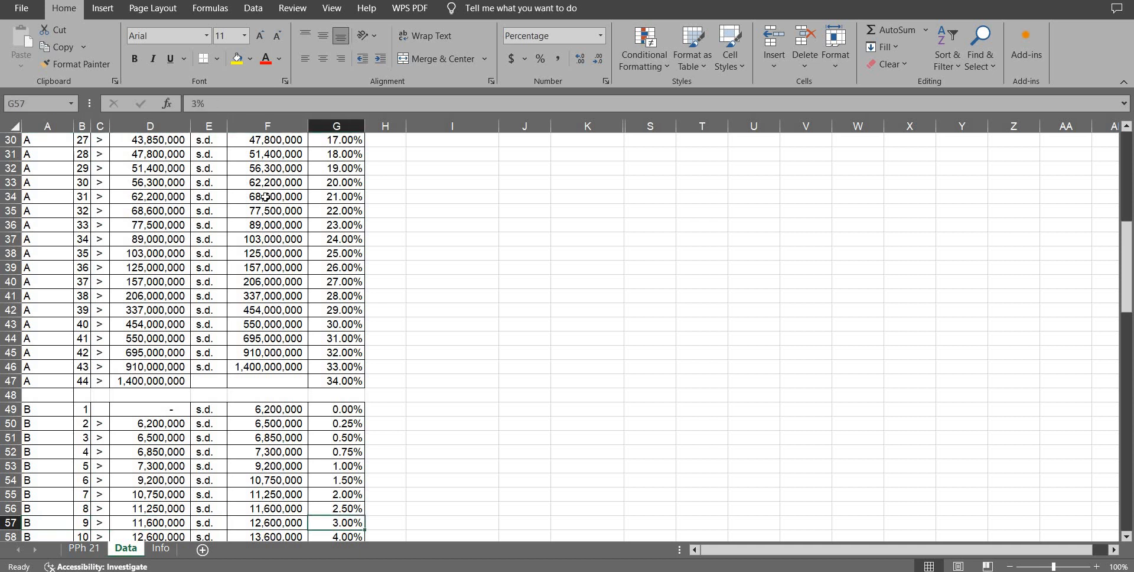
Step: Recheck the category letters of statuses TK/0 through K/2 in the Kategori lookup table
key("Right")
key("Right")
key("ctrl+Up")
key("ctrl+Up")
key("Down")
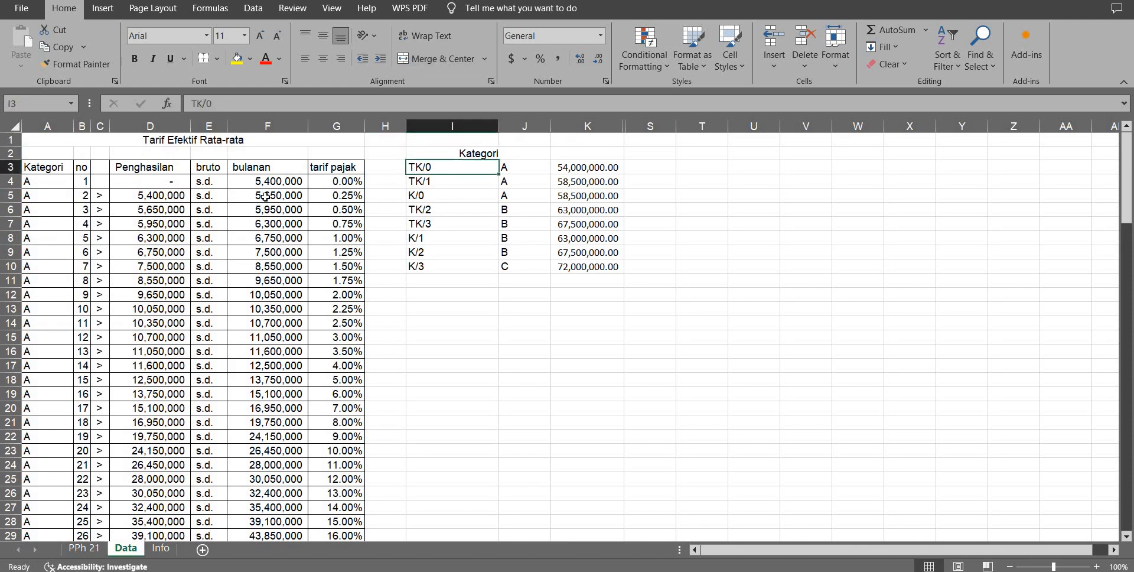
key("Down")
key("Right")
key("Up")
key("Down")
key("Down")
key("Left")
key("Down")
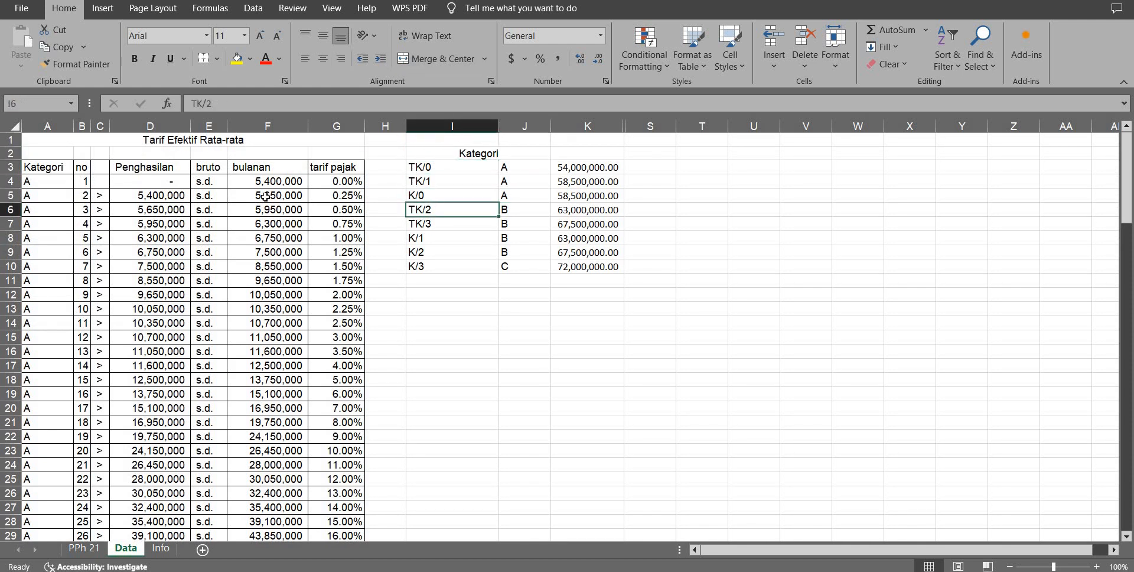
key("Right")
key("Left")
key("Down")
key("Down")
key("Right")
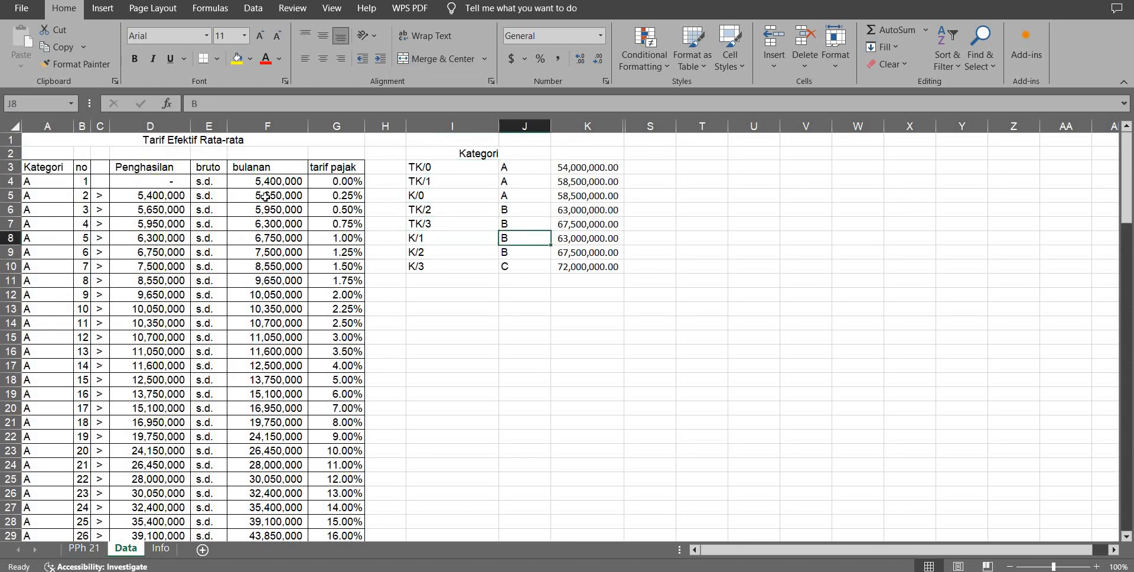
key("Down")
key("Left")
key("Right")
key("Left")
key("Home")
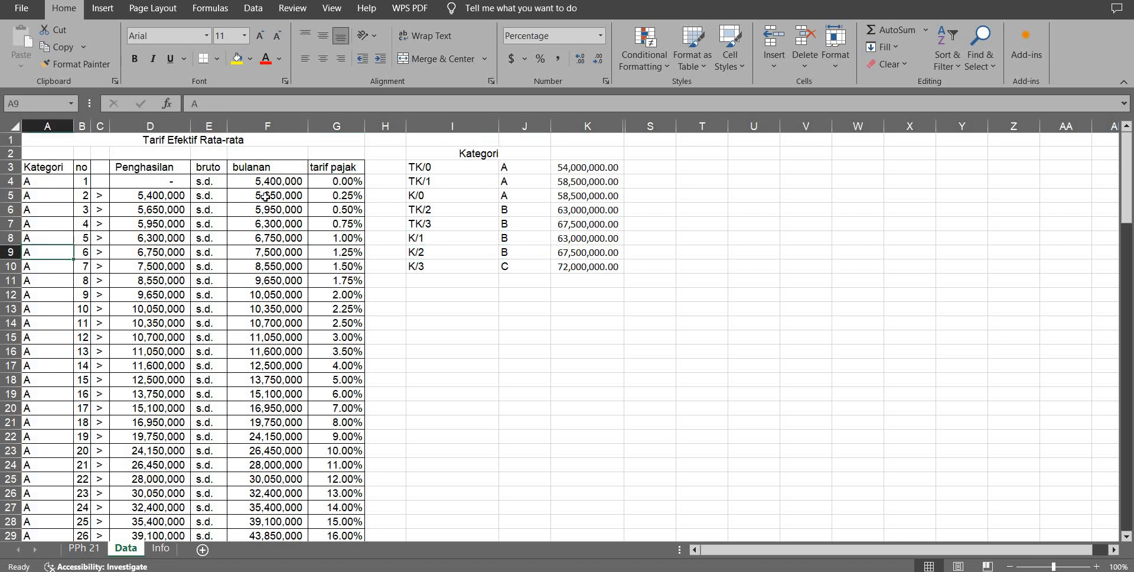
Step: Review the category A brackets down to the last one and locate where the category B block begins
key("ctrl+Down")
key("ctrl+Down")
key("Down")
key("ctrl+Down")
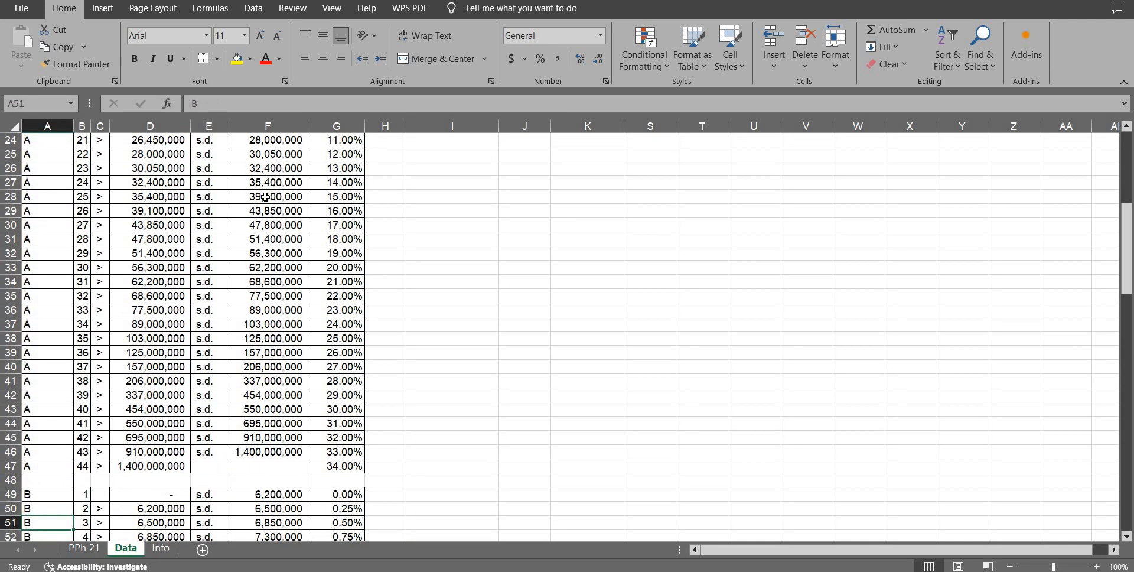
key("ctrl+Up")
key("Up")
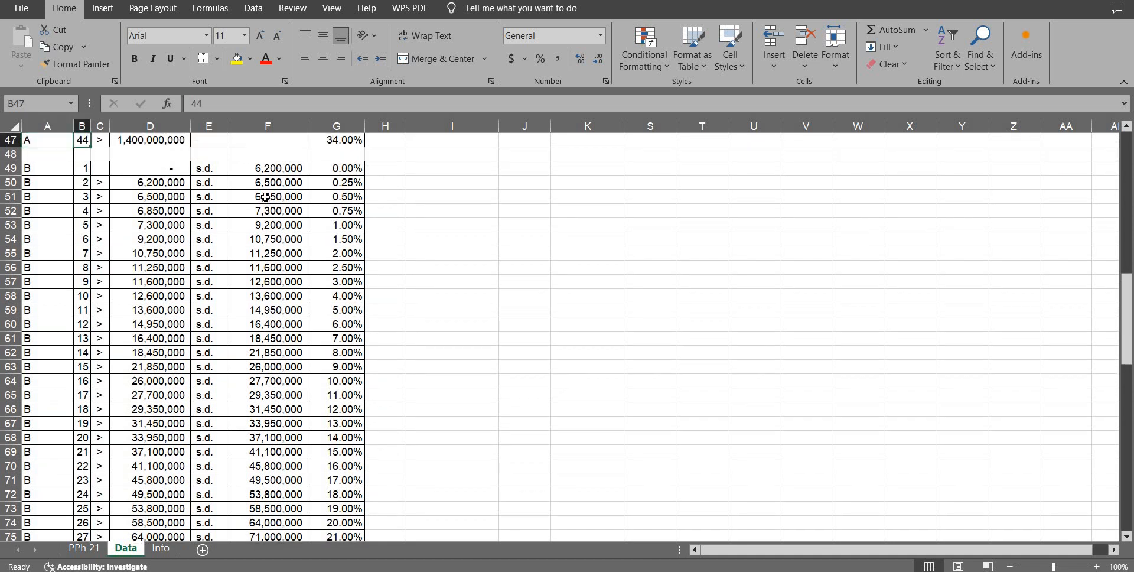
Step: Examine the first category B bracket across its income range and tax rate
key("Down")
key("Right")
key("Right")
key("Right")
key("Right")
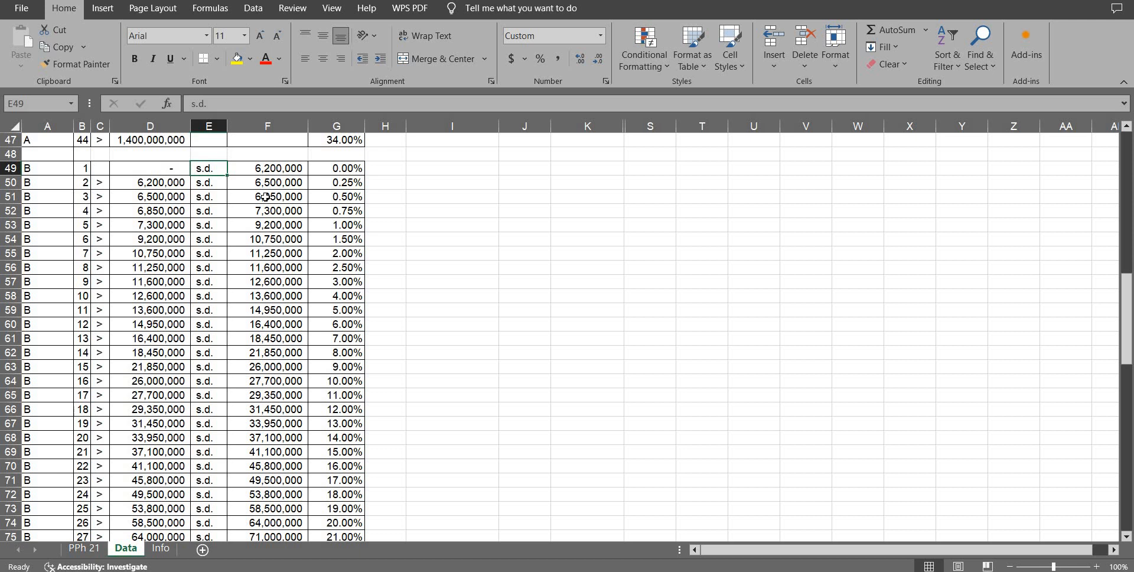
key("Left")
key("Left")
key("Left")
key("Left")
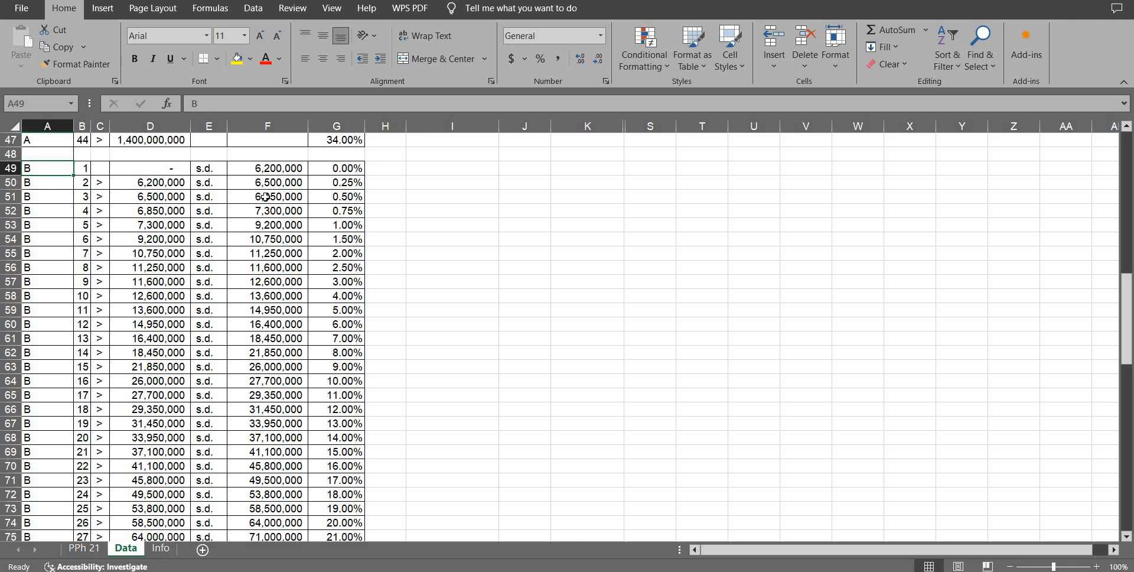
key("Right")
key("Right")
key("Right")
key("Right")
key("Right")
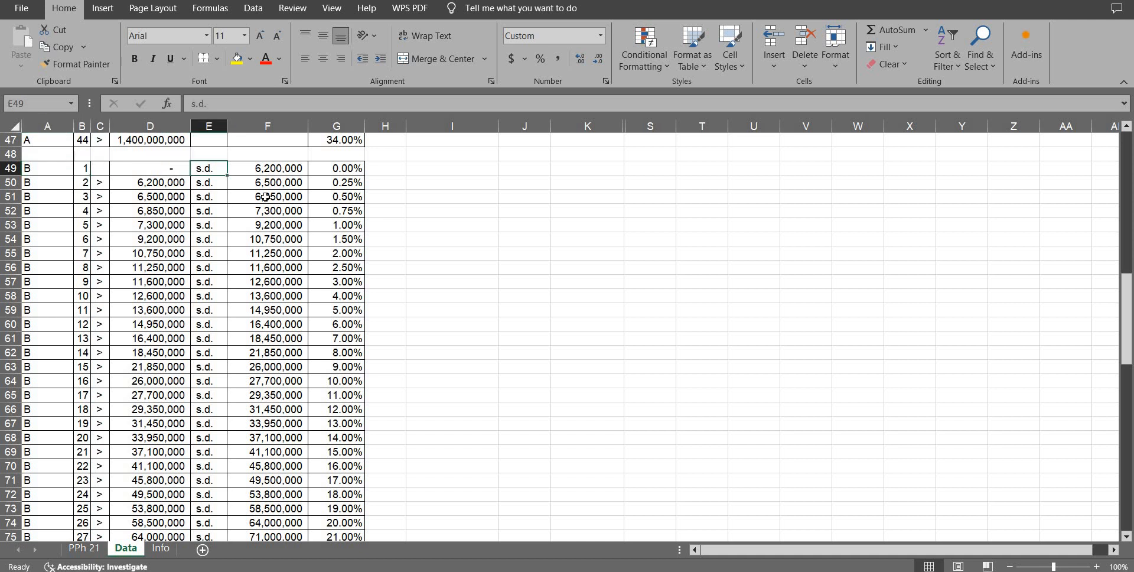
key("Right")
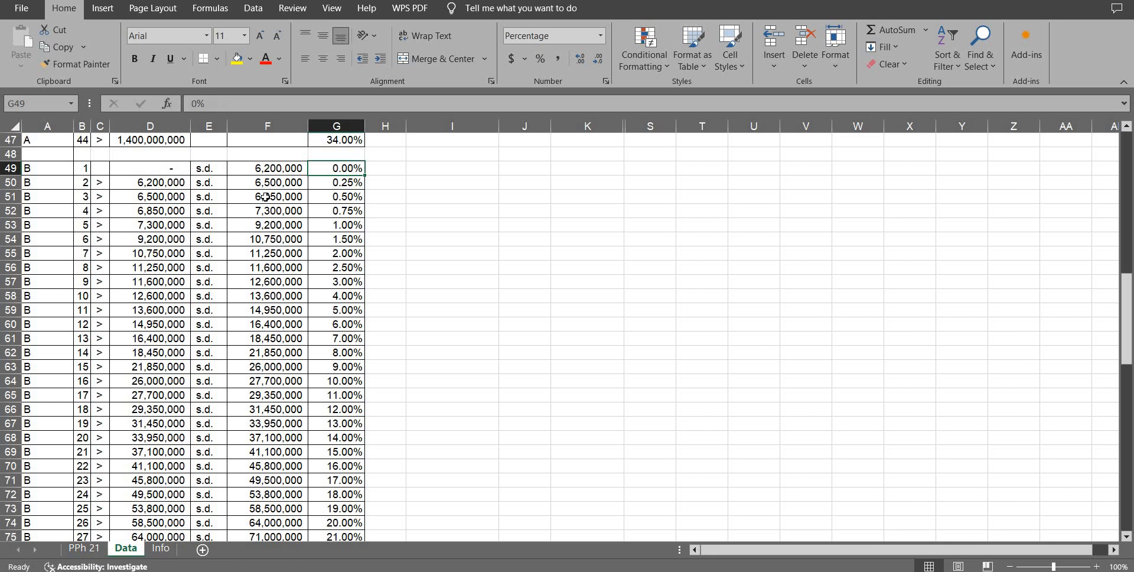
Step: Examine the third category B bracket, from its category letter to its income range
key("Left")
key("Left")
key("Left")
key("Left")
key("Left")
key("Left")
key("Down")
key("Down")
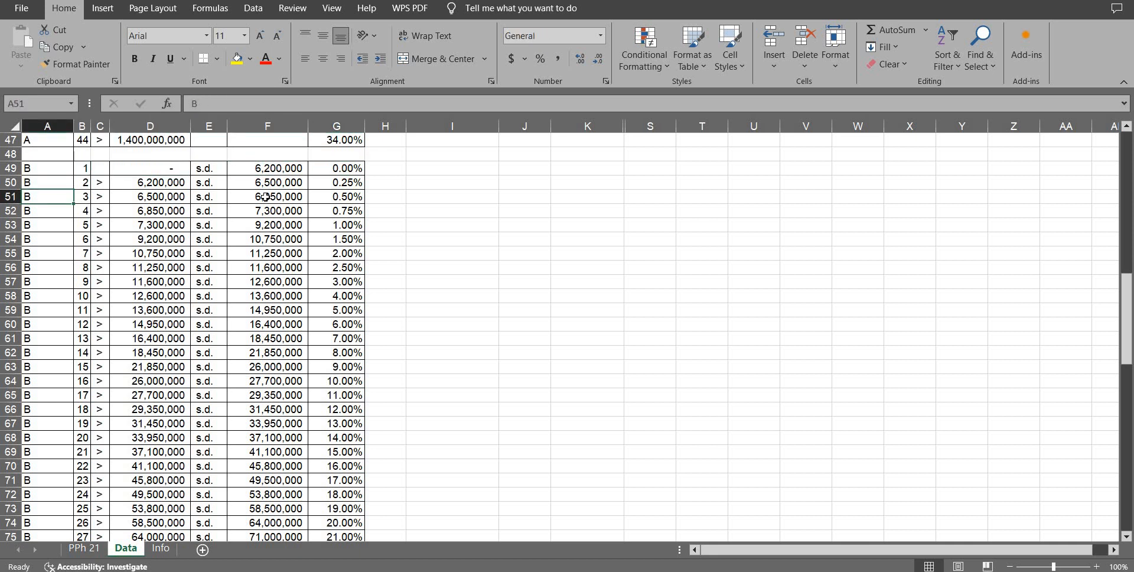
key("Right")
key("Right")
key("Right")
key("Right")
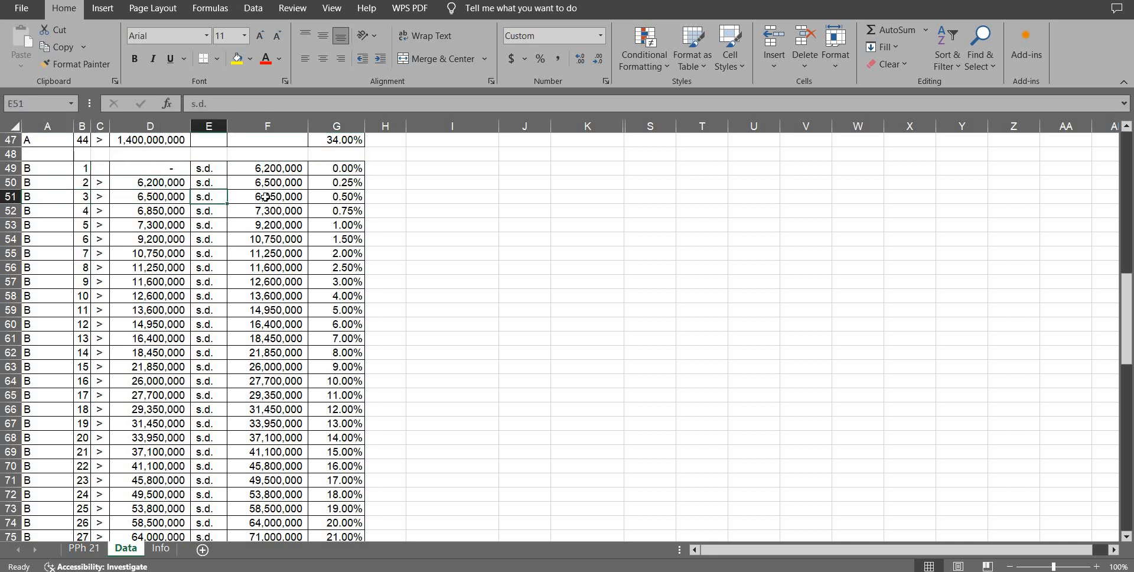
Step: Recheck the last category A bracket and return to the Tarif Efektif Rata-rata table title
key("Left")
key("Left")
key("Left")
key("Left")
key("Up")
key("Up")
key("Up")
key("Up")
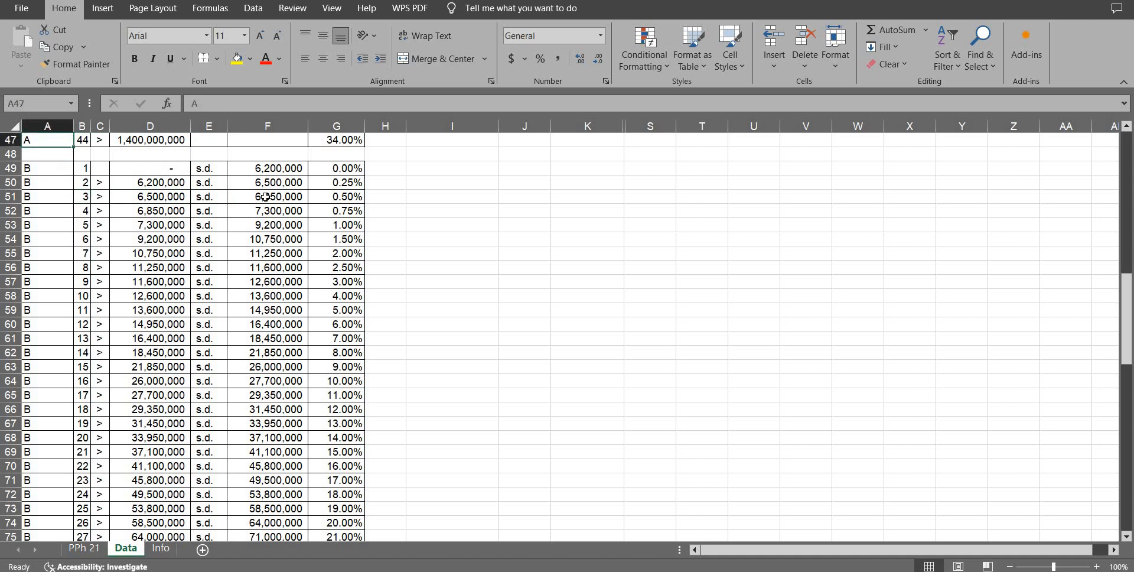
key("ctrl+Up")
key("ctrl+Up")
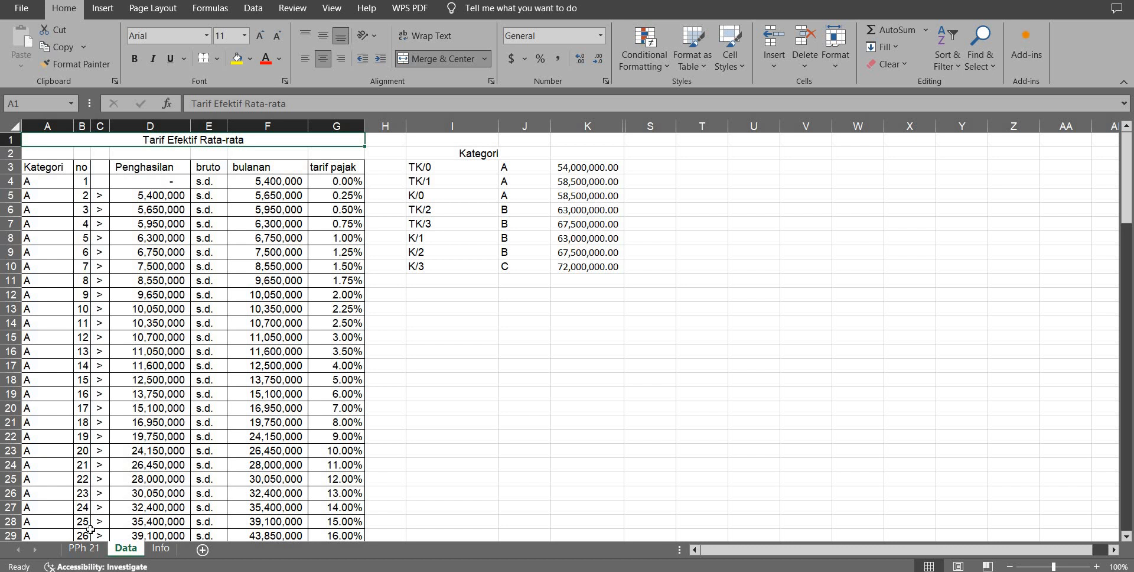
Step: Open the PPh 21 sheet and examine how far the numbered Jan-24 and Feb-24 employee rows extend
left_click(81, 548)
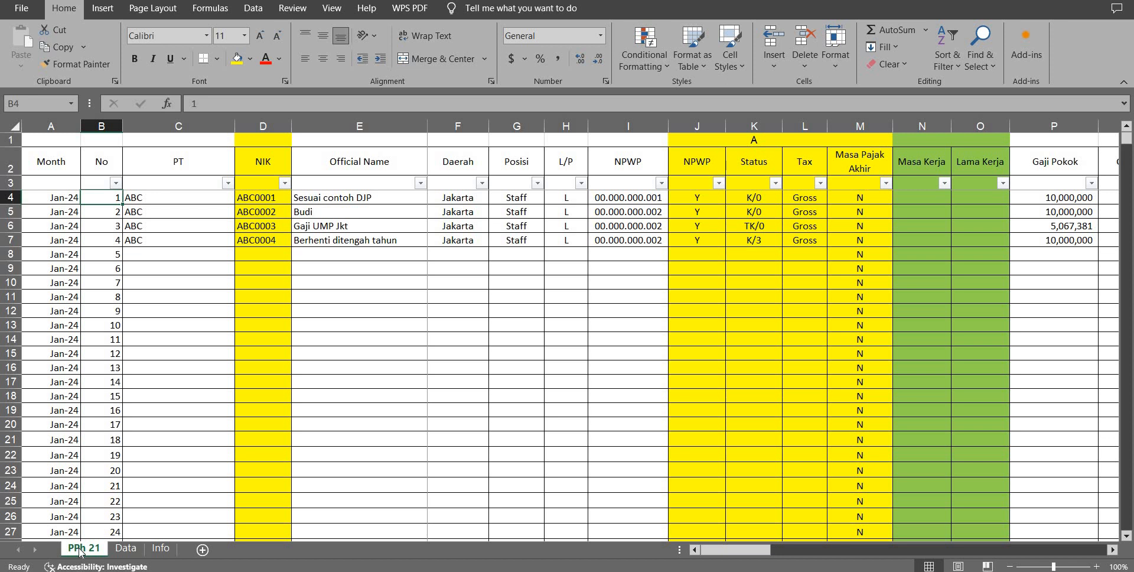
key("Left")
key("ctrl+Down")
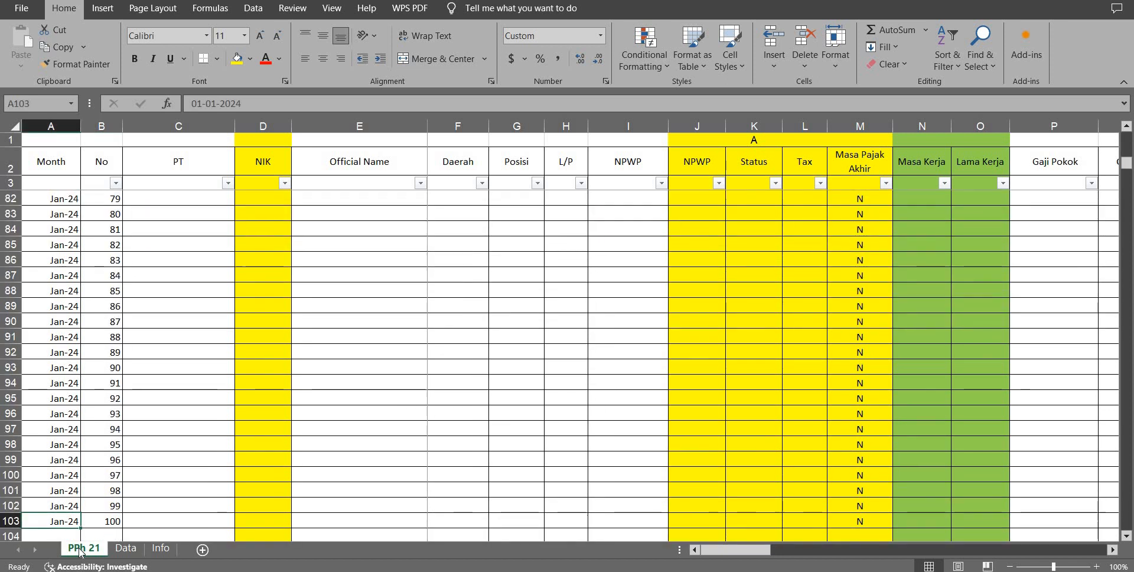
key("Right")
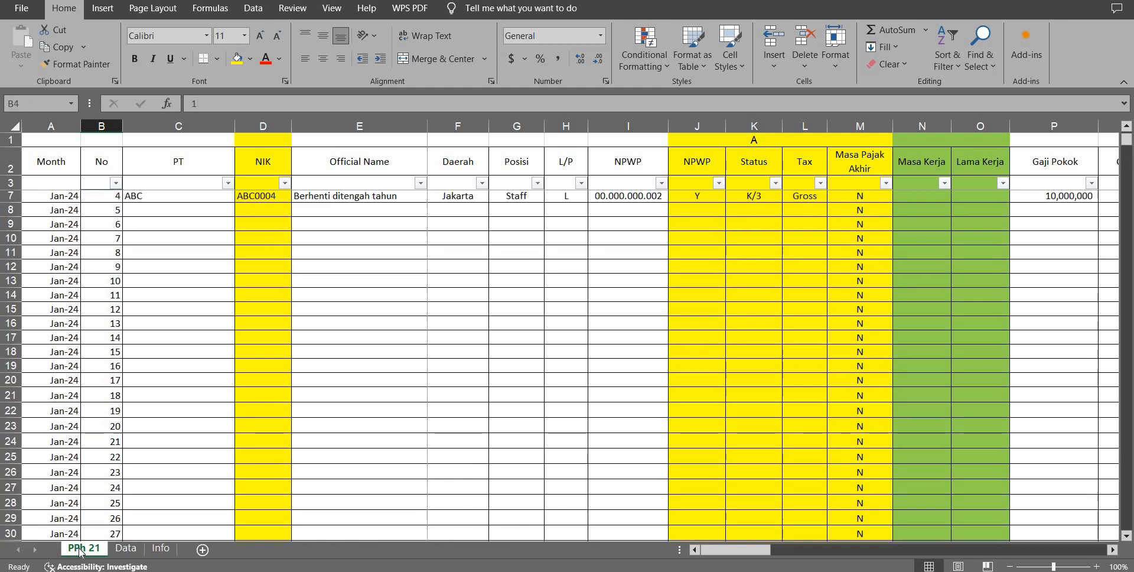
key("ctrl+Down")
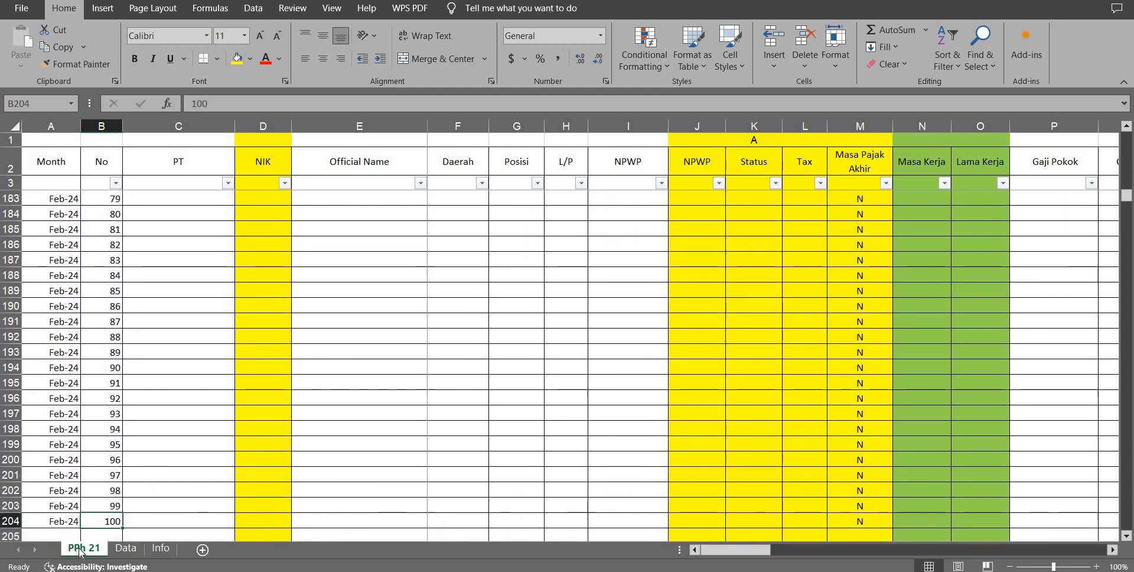
key("ctrl+Up")
key("ctrl+Up")
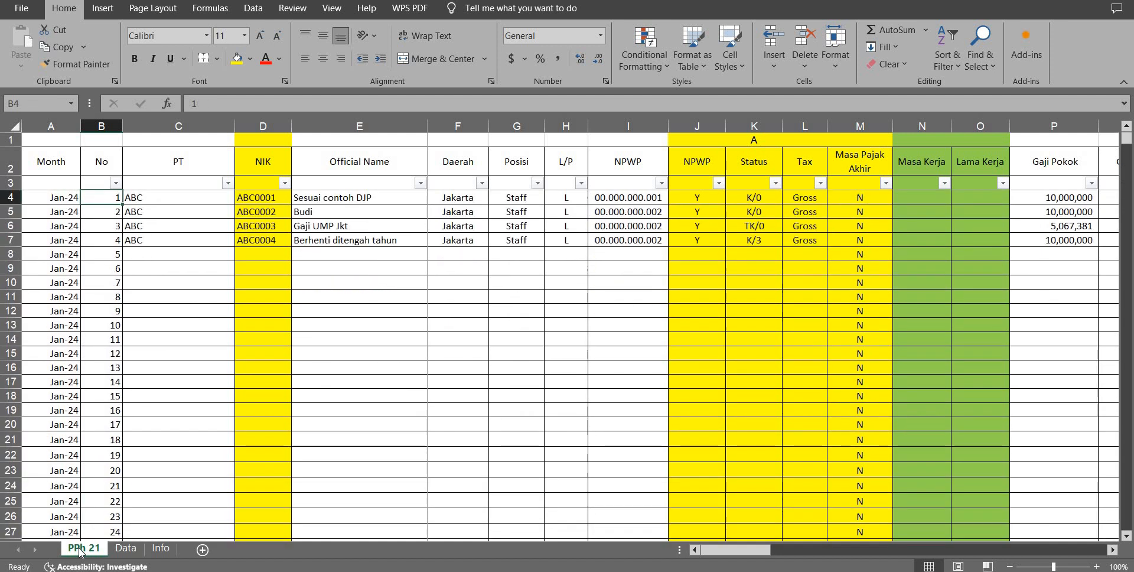
Step: Inspect the last Jan-24 rows across to the Daerah column and return to the PT entry of the first employee
key("Up")
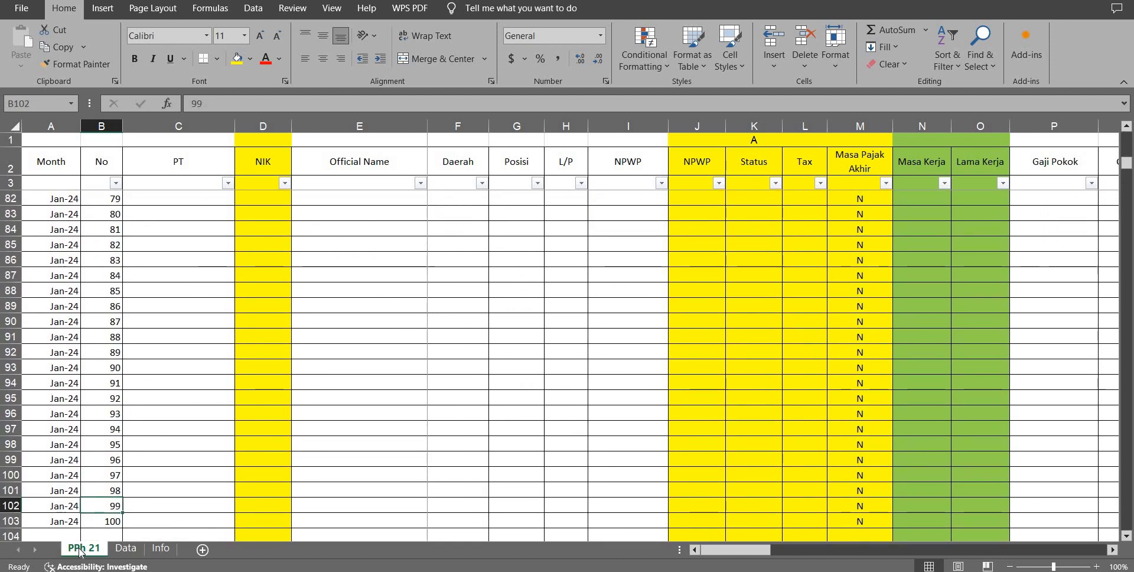
key("Right")
key("Right")
key("Right")
key("Right")
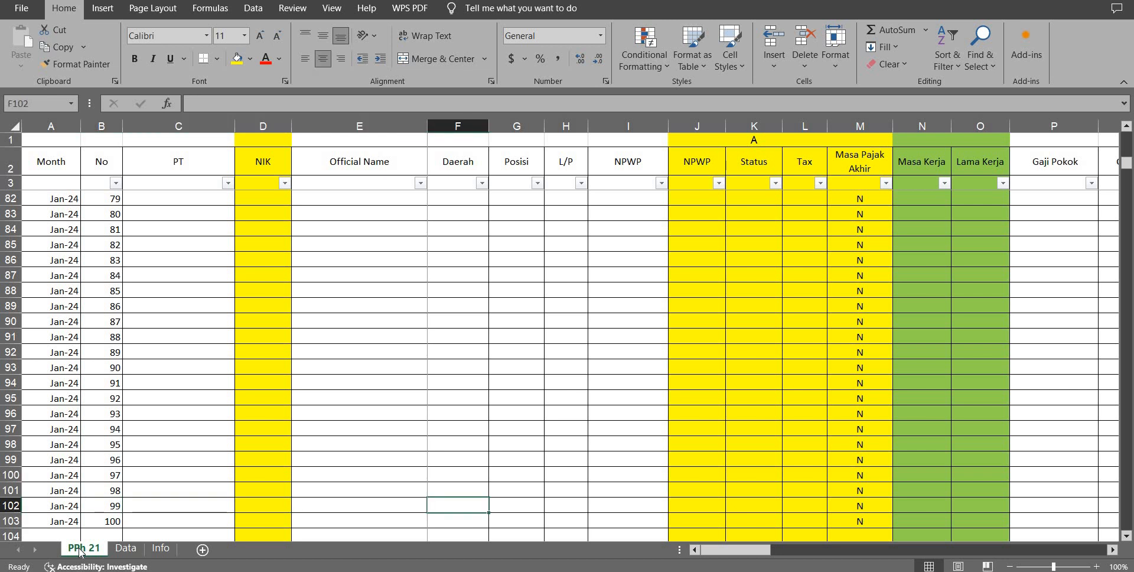
key("Left")
key("Left")
key("Left")
key("ctrl+Up")
key("ctrl+Up")
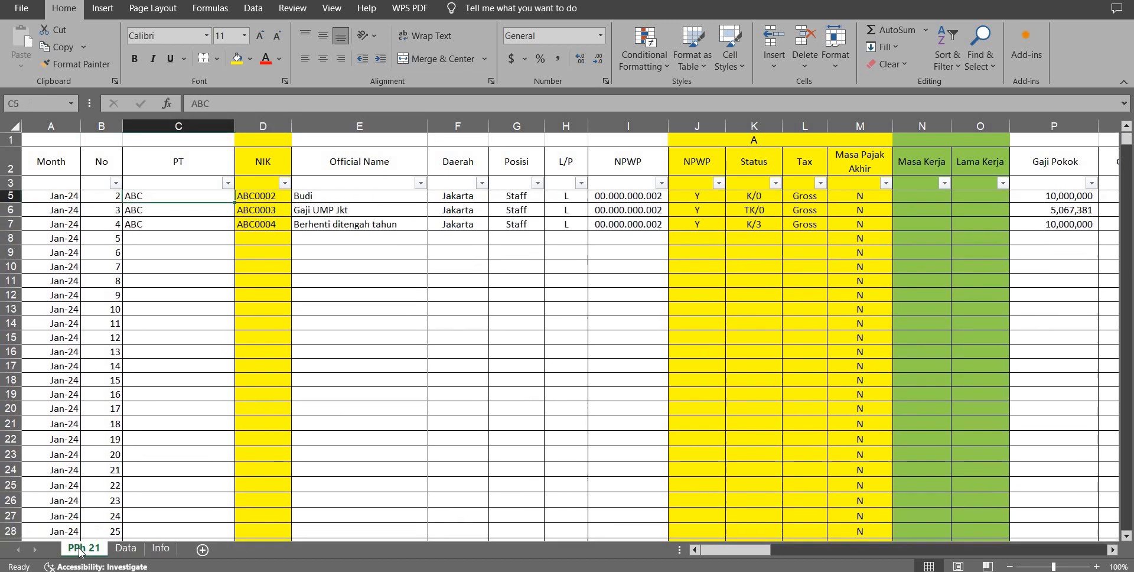
key("Up")
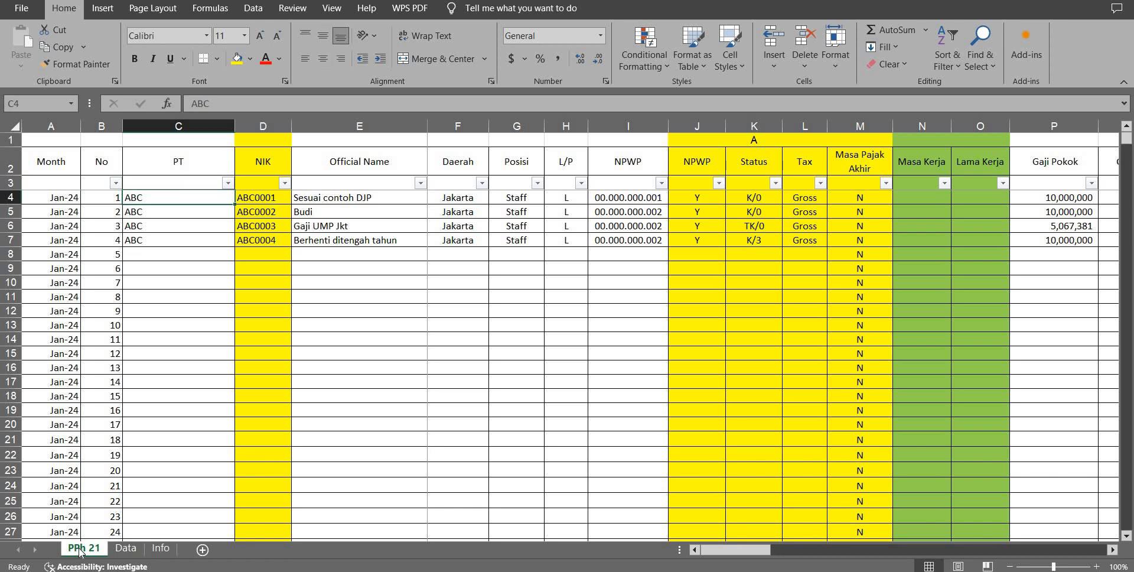
Step: Filter the No column to show only the rows numbered 1
key("Right")
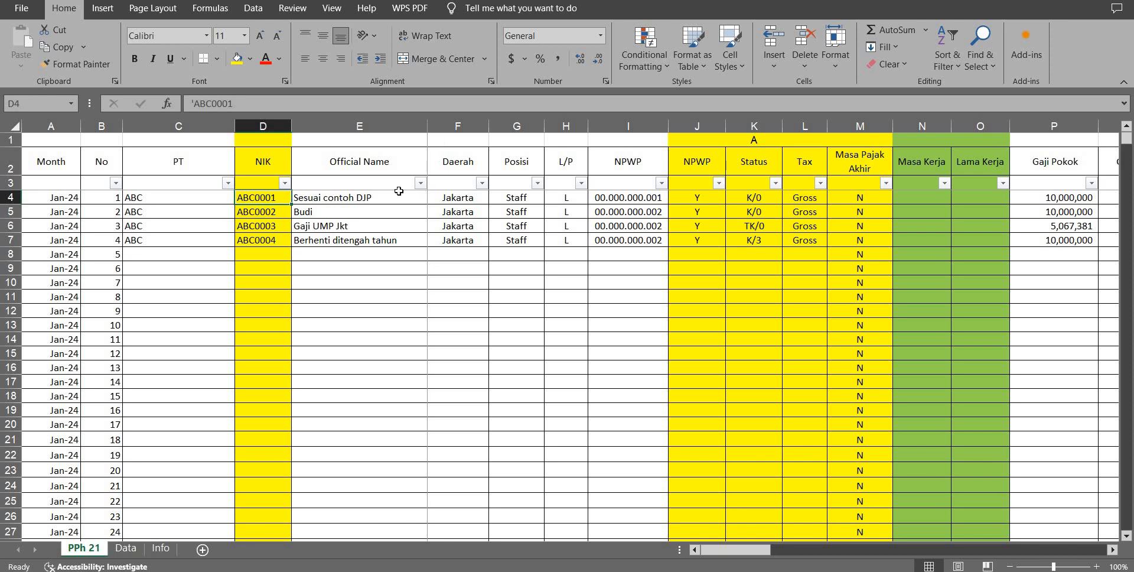
left_click(359, 199)
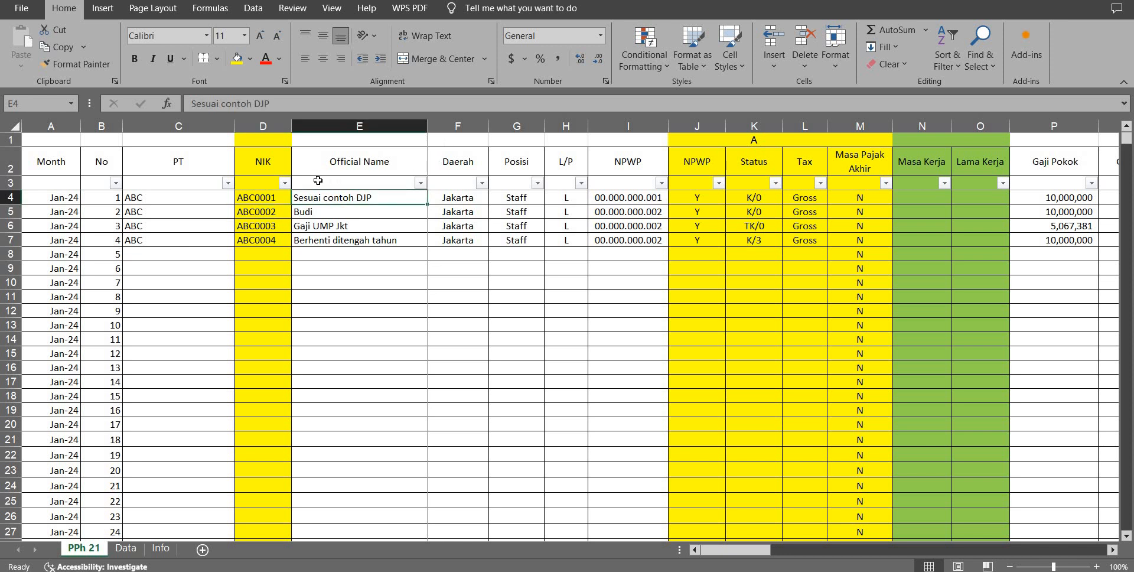
left_click(116, 183)
left_click(76, 348)
left_click(46, 362)
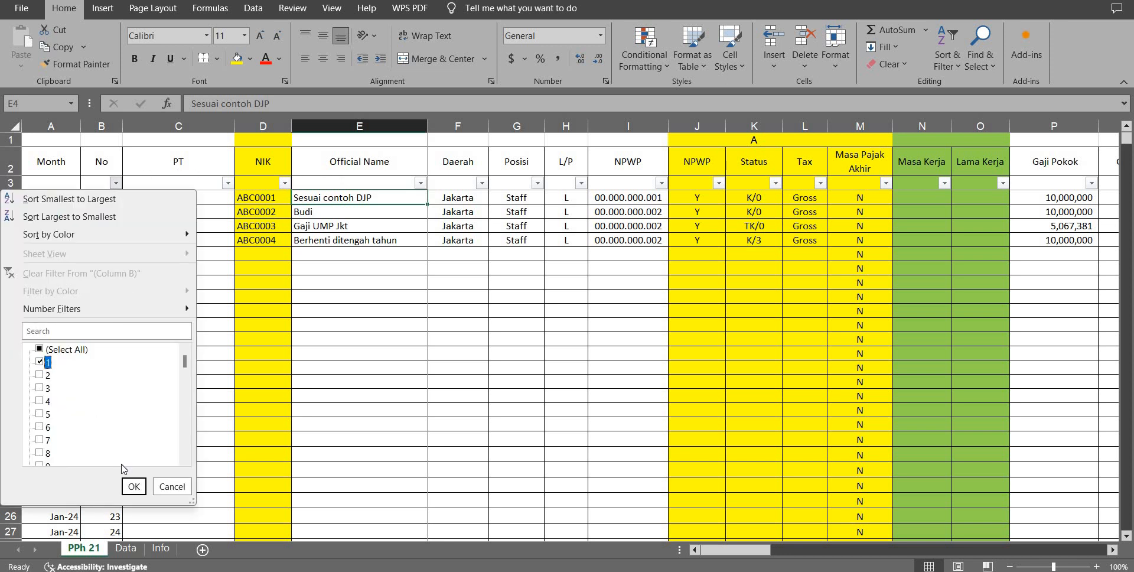
left_click(133, 486)
Step: Check the Official Name and Daerah entries of the filtered employee for January through December
key("shift+Down")
key("shift+Down")
key("shift+Down")
key("shift+Down")
key("shift+Down")
key("shift+Down")
key("shift+Down")
key("shift+Down")
key("shift+Down")
key("shift+Down")
key("shift+Down")
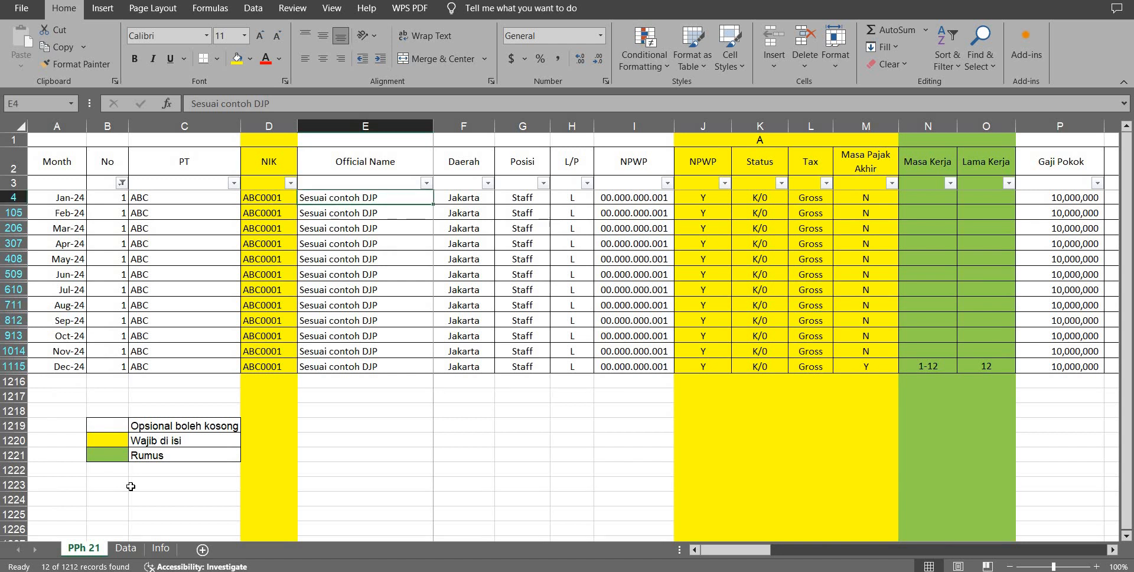
key("Right")
key("shift+Down")
key("shift+Down")
key("shift+Down")
key("shift+Down")
key("shift+Down")
key("shift+Down")
key("shift+Down")
key("shift+Down")
key("shift+Down")
key("shift+Down")
key("shift+Down")
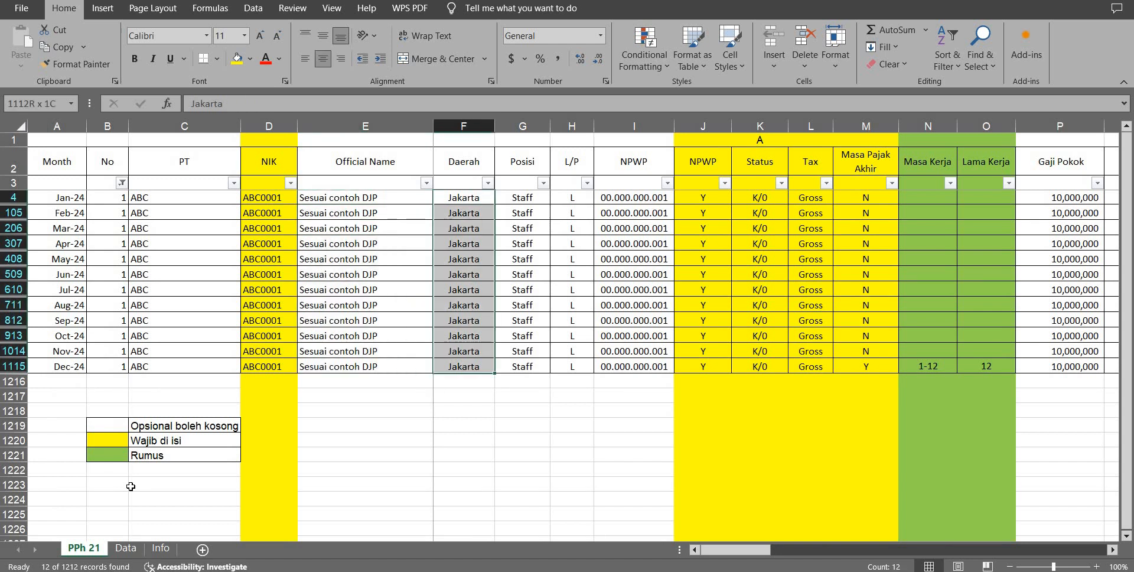
Step: Check the Posisi and L/P entries of the filtered employee for January through December
key("Right")
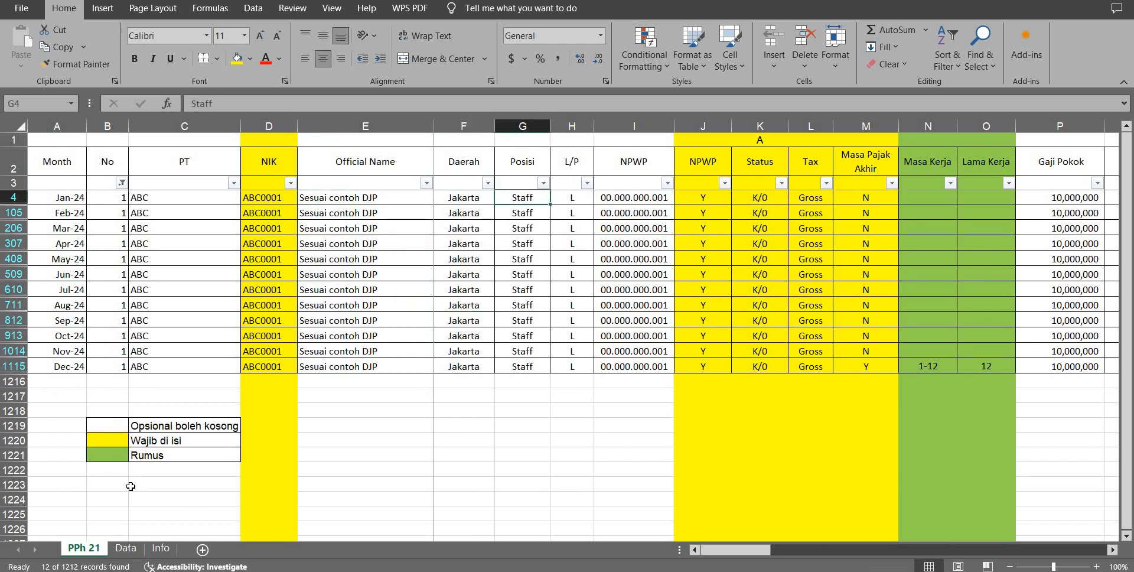
key("shift+Down")
key("shift+Down")
key("shift+Down")
key("shift+Down")
key("shift+Down")
key("shift+Down")
key("shift+Down")
key("shift+Down")
key("shift+Down")
key("shift+Down")
key("shift+Down")
key("Right")
key("shift+Down")
key("shift+Down")
key("shift+Down")
key("shift+Down")
key("shift+Down")
key("shift+Down")
key("shift+Down")
key("shift+Down")
key("shift+Down")
key("shift+Down")
key("shift+Down")
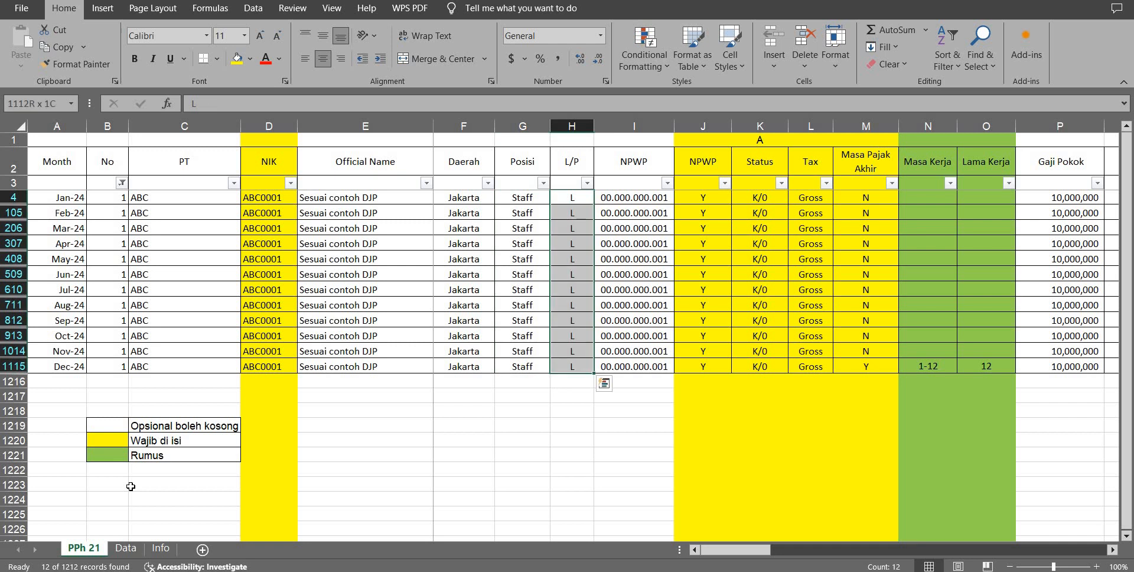
Step: Check the employee's NPWP number entries for January through December
key("Right")
key("shift+Down")
key("shift+Down")
key("shift+Down")
key("shift+Down")
key("shift+Down")
key("shift+Down")
key("shift+Down")
key("shift+Down")
key("shift+Down")
key("shift+Down")
key("shift+Down")
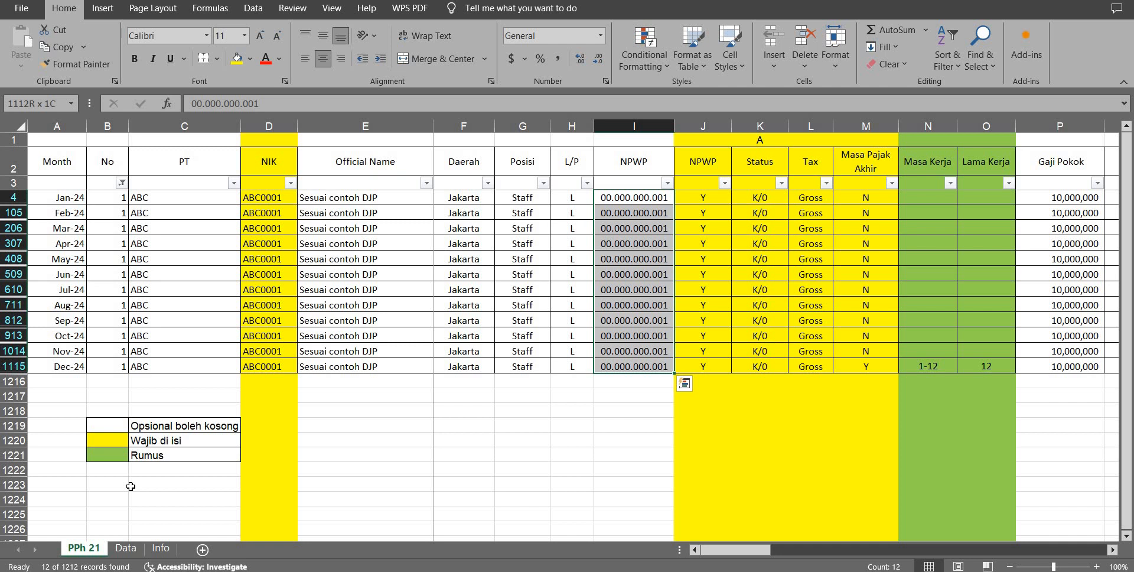
Step: Try the Y and N options in the yellow NPWP column for Jan-24 and restore the value to Y
key("Right")
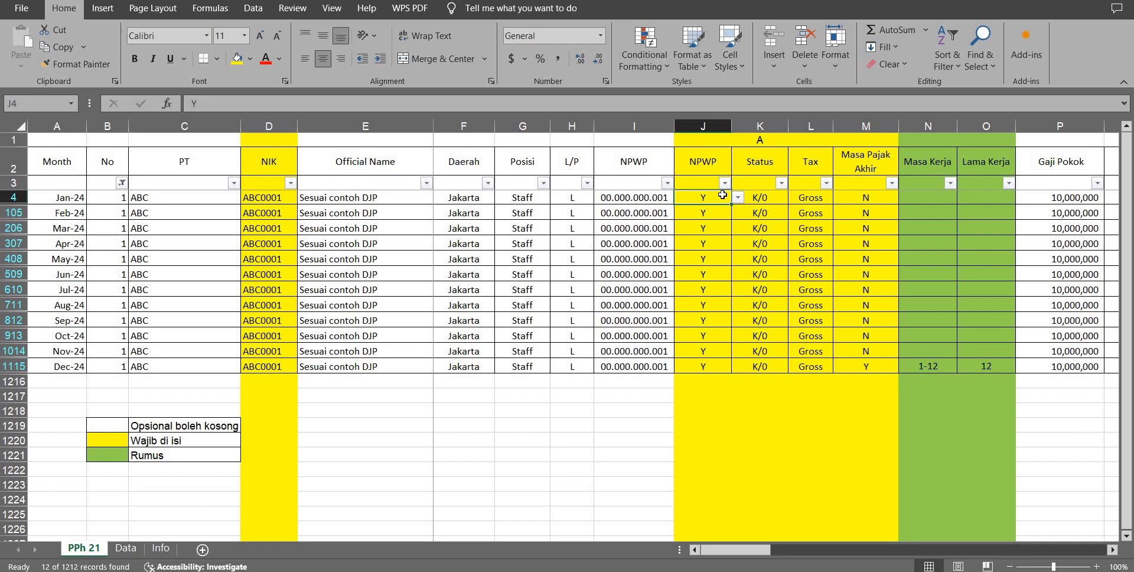
left_click(738, 198)
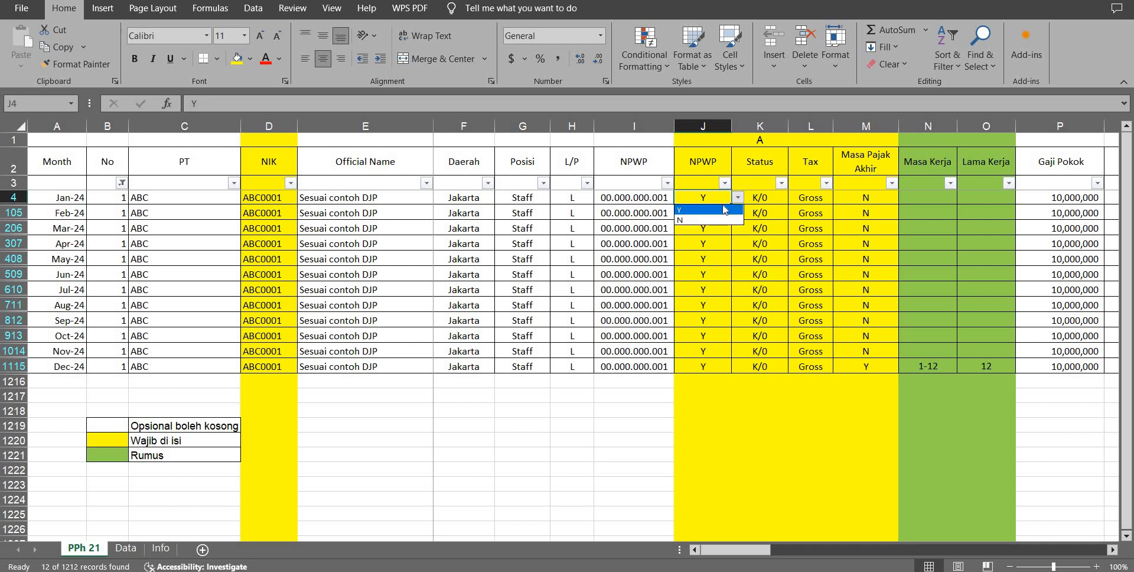
left_click(695, 214)
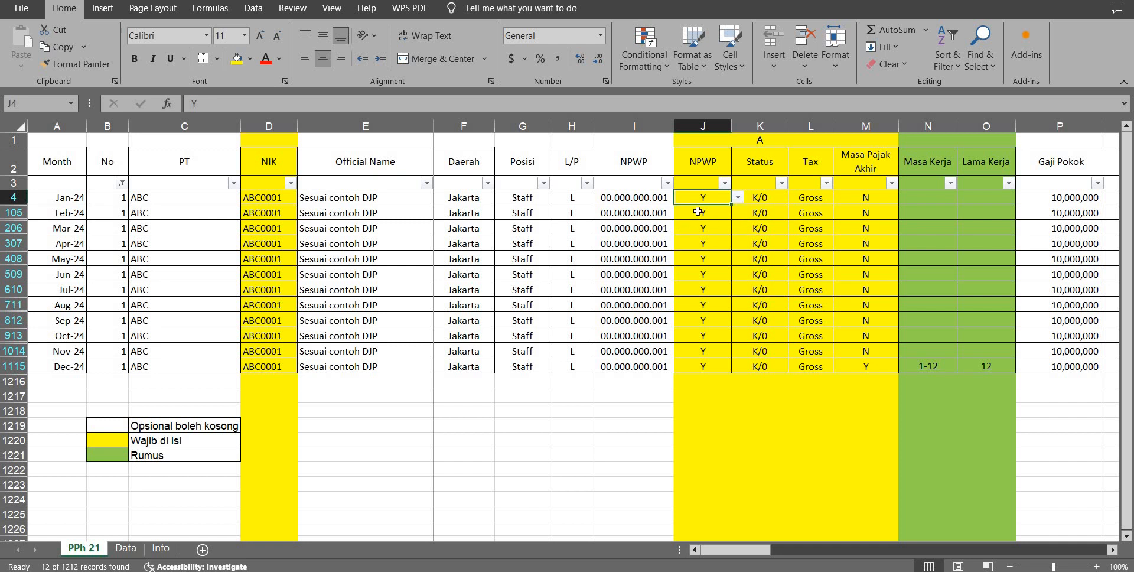
left_click(739, 203)
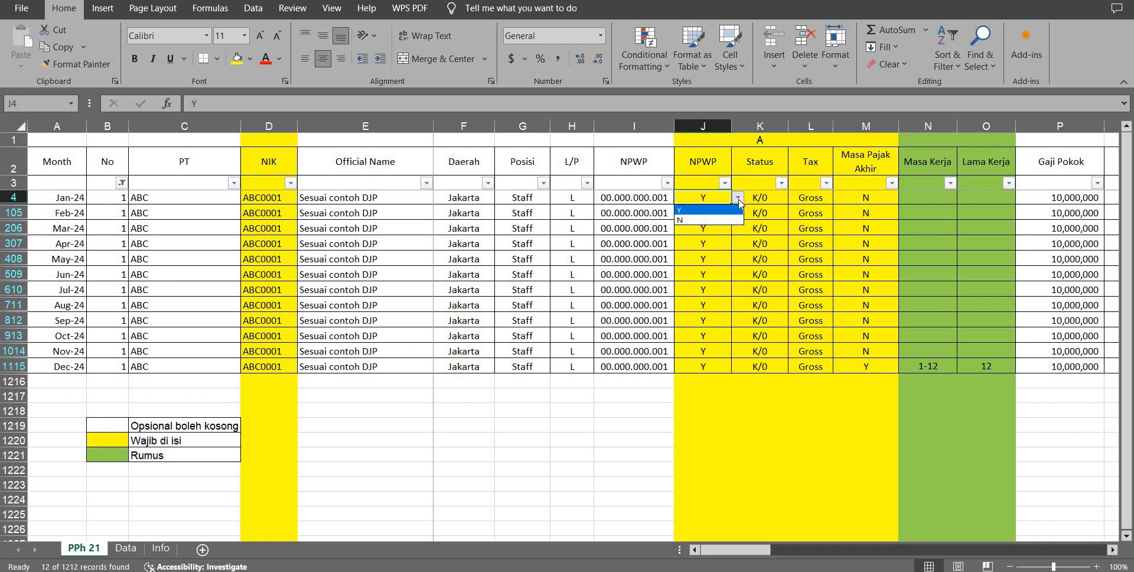
left_click(696, 223)
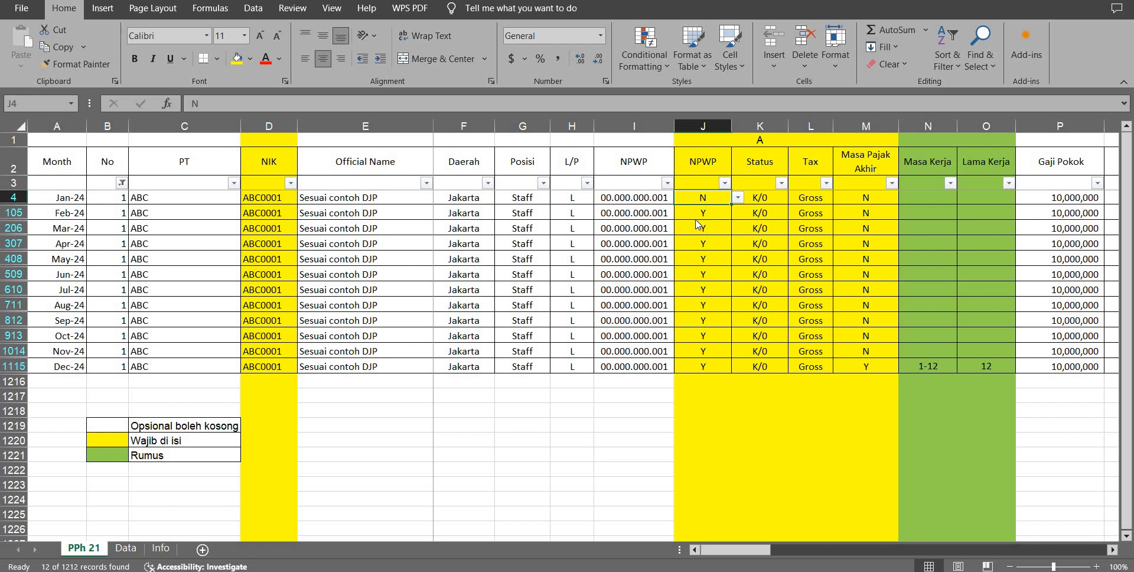
left_click(738, 199)
left_click(703, 210)
Step: Choose K/0 from the Status options for Jan-24 and return to that row's Y/N NPWP entry
left_click(760, 198)
left_click(795, 198)
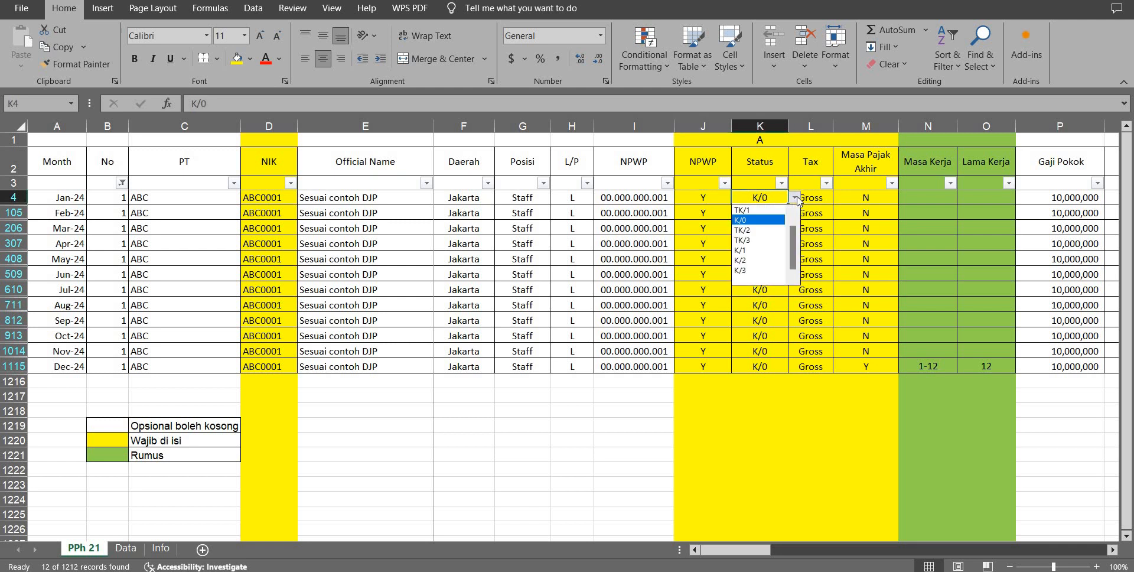
left_click(762, 221)
left_click(695, 200)
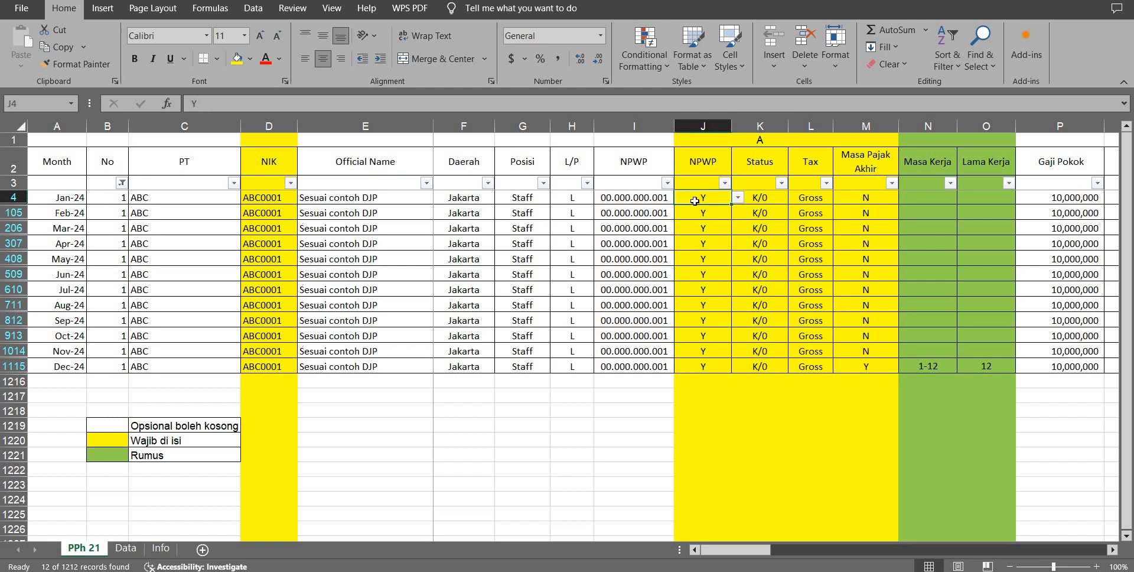
Step: Try the Gross Up option in the Tax column for Jan-24 and restore the value to Gross
left_click(810, 198)
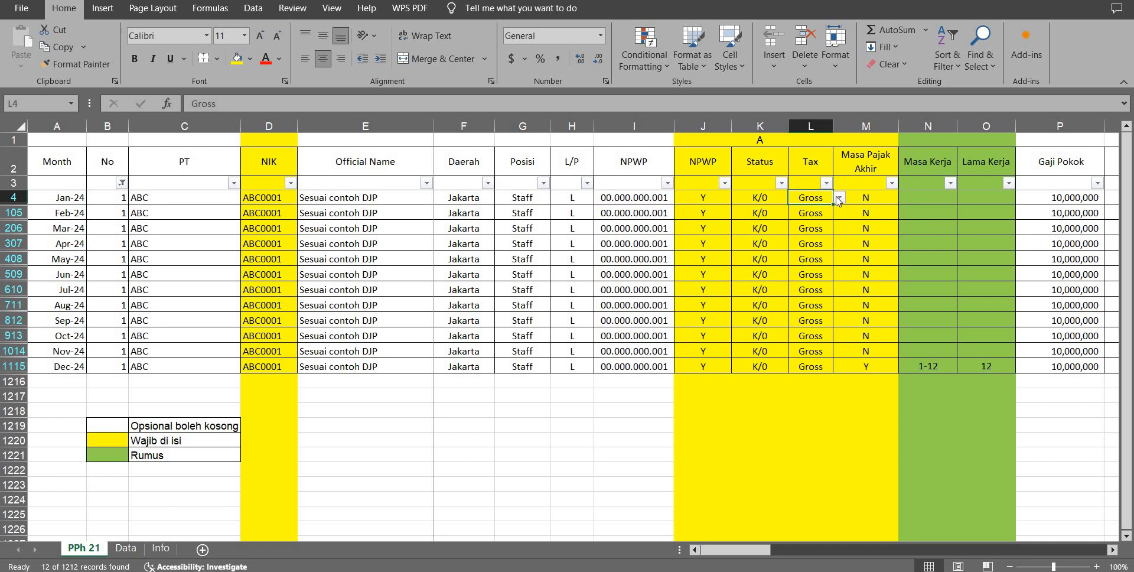
left_click(837, 198)
left_click(806, 222)
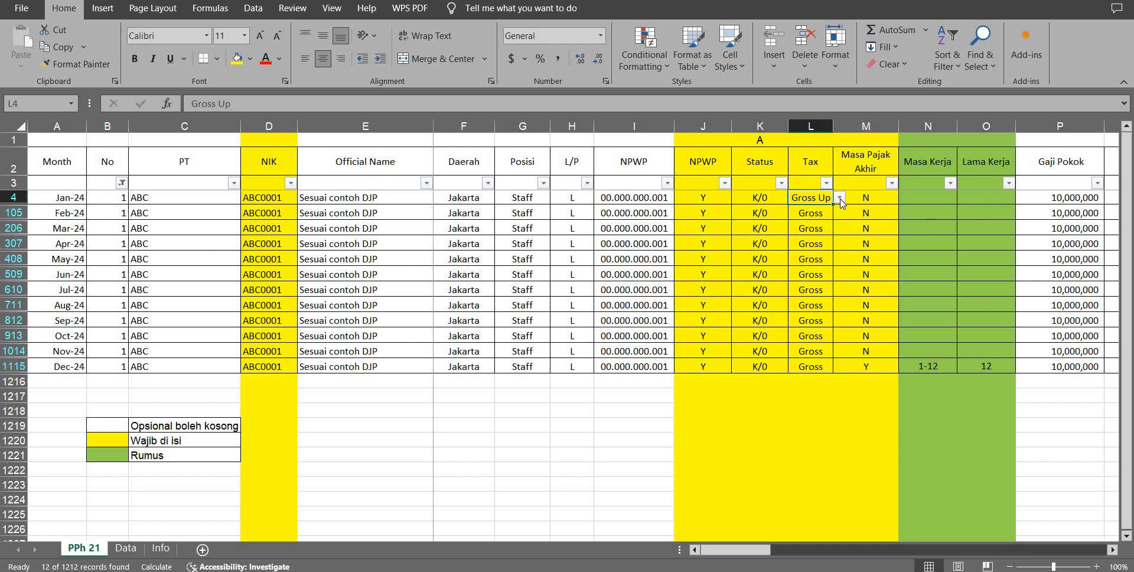
left_click(839, 197)
left_click(820, 208)
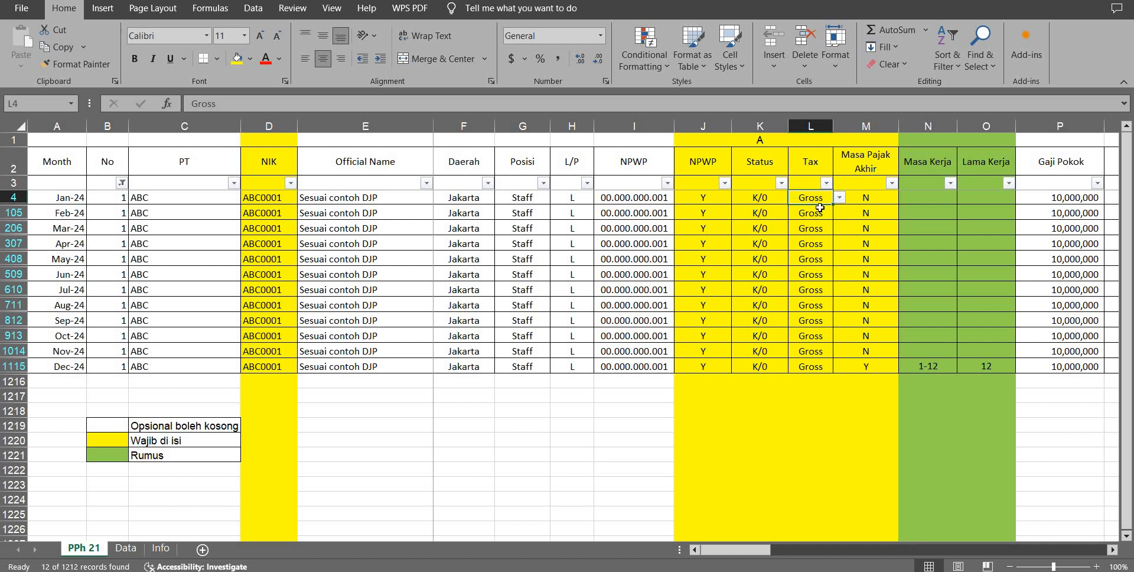
Step: Try Y as the Masa Pajak Akhir value for Jan-24 and set it back to N
left_click(851, 194)
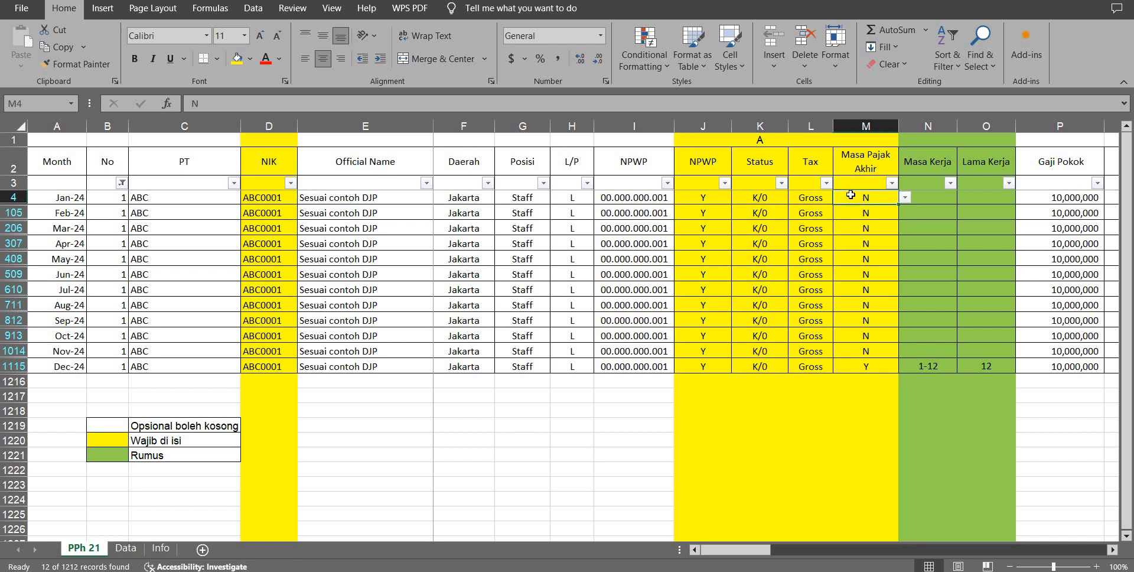
key("Right")
key("Right")
key("Right")
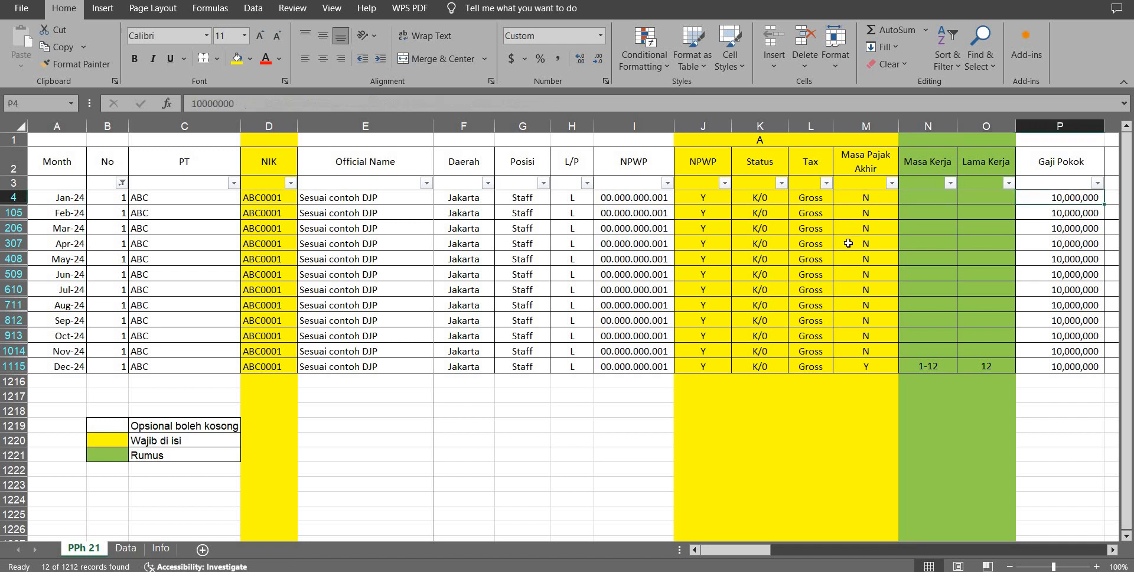
key("Right")
key("Left")
key("Left")
key("Left")
key("Left")
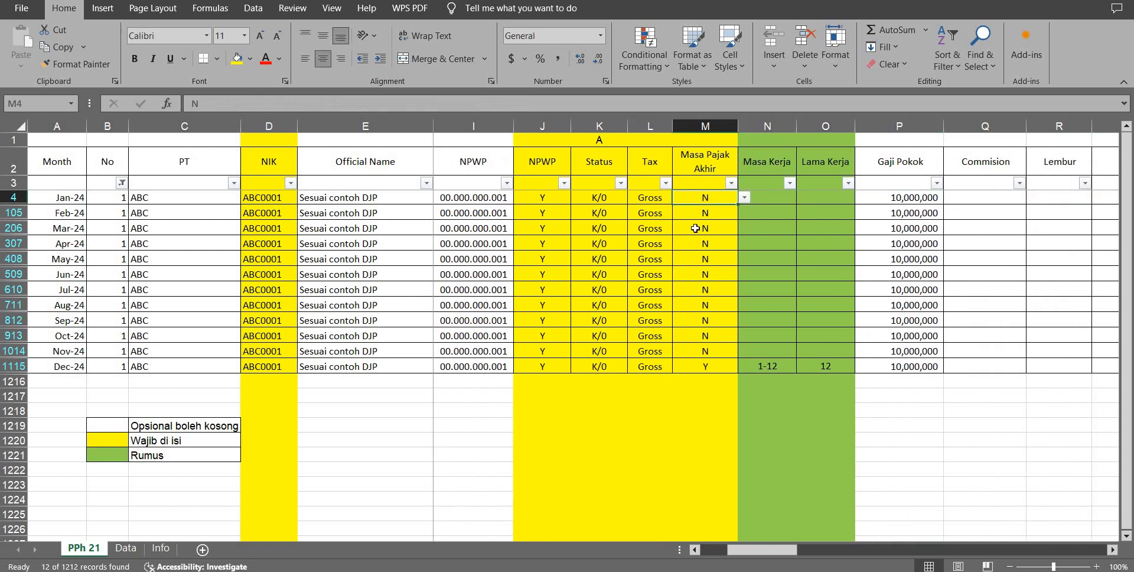
left_click(744, 197)
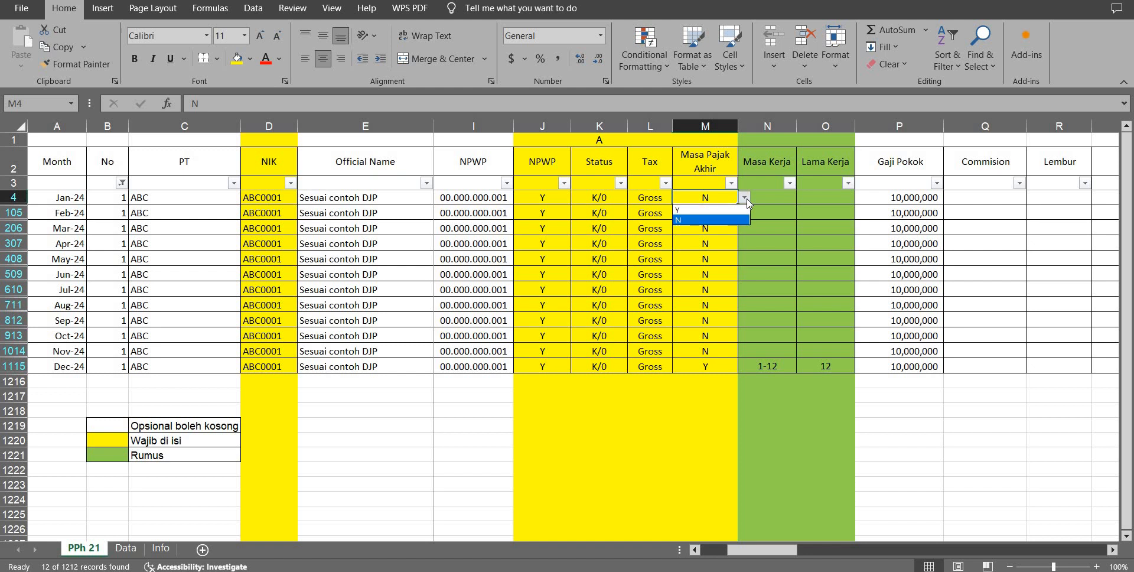
left_click(703, 211)
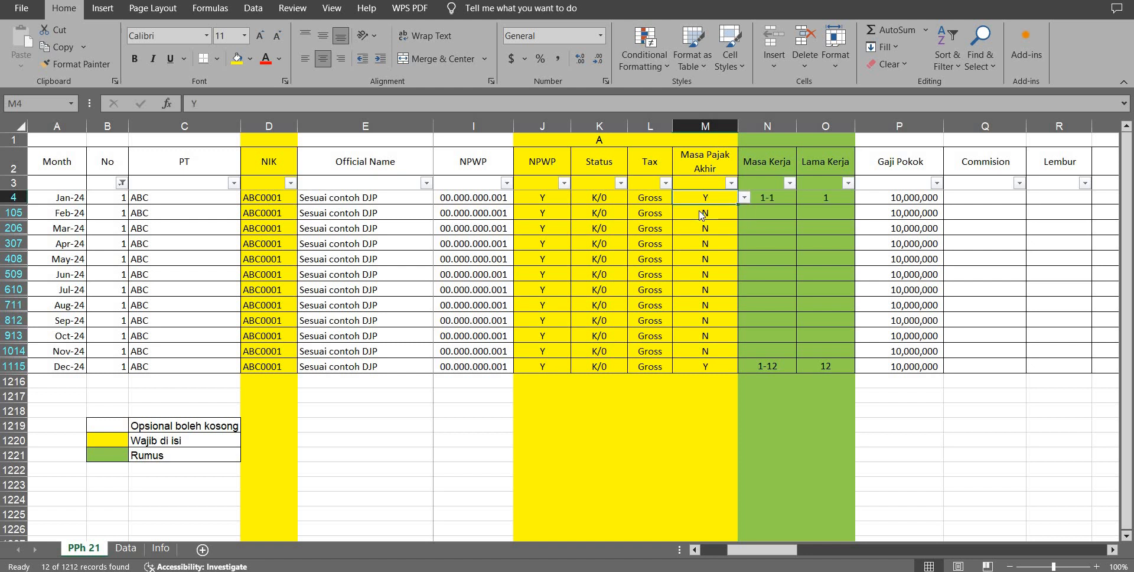
left_click(744, 197)
left_click(684, 220)
Step: Inspect the Masa Kerja formulas in the February, December and January rows
left_click(780, 215)
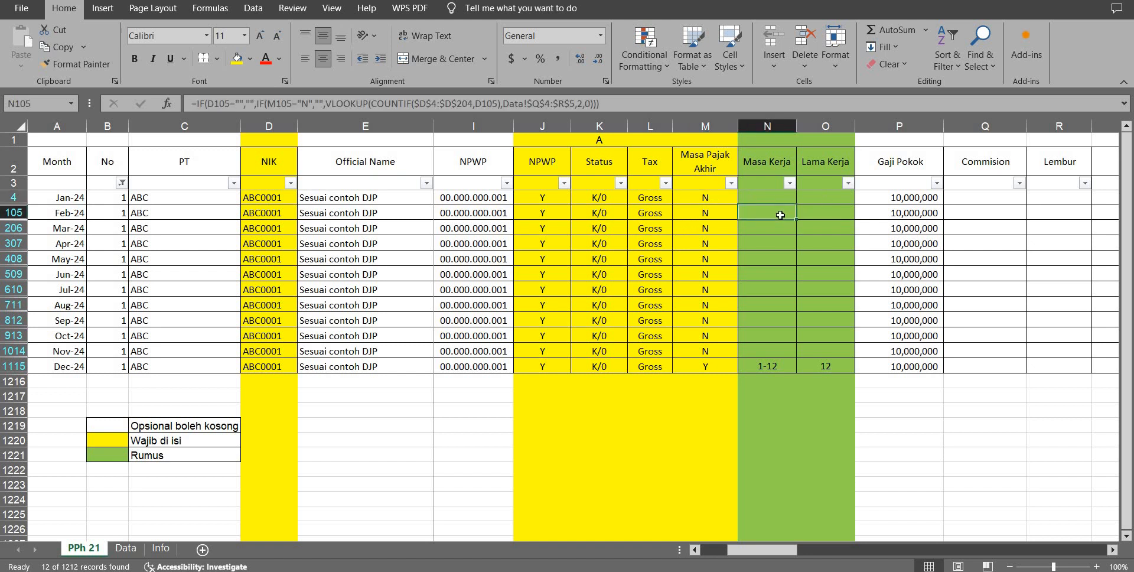
key("Up")
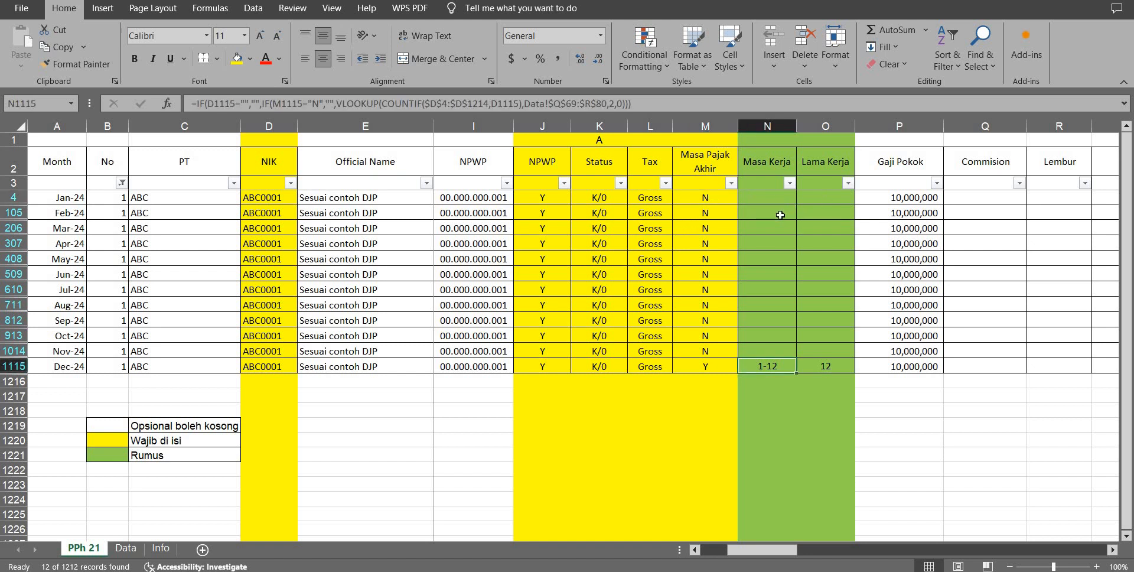
key("Right")
key("Left")
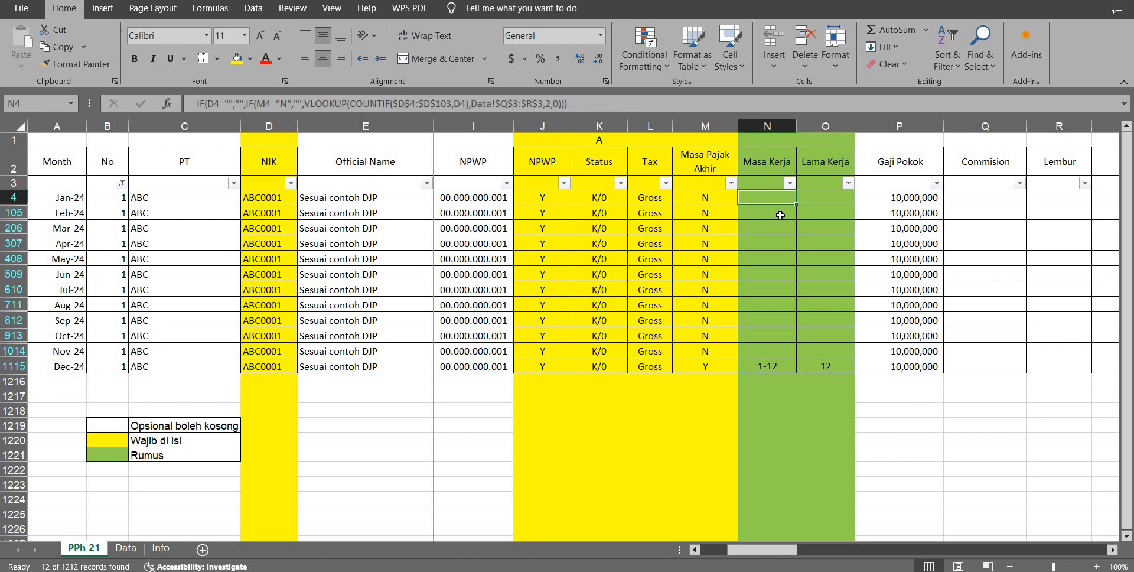
Step: Check the Masa Pajak Akhir and Tax entries of the filtered employee for January through December
key("Left")
key("ctrl+Down")
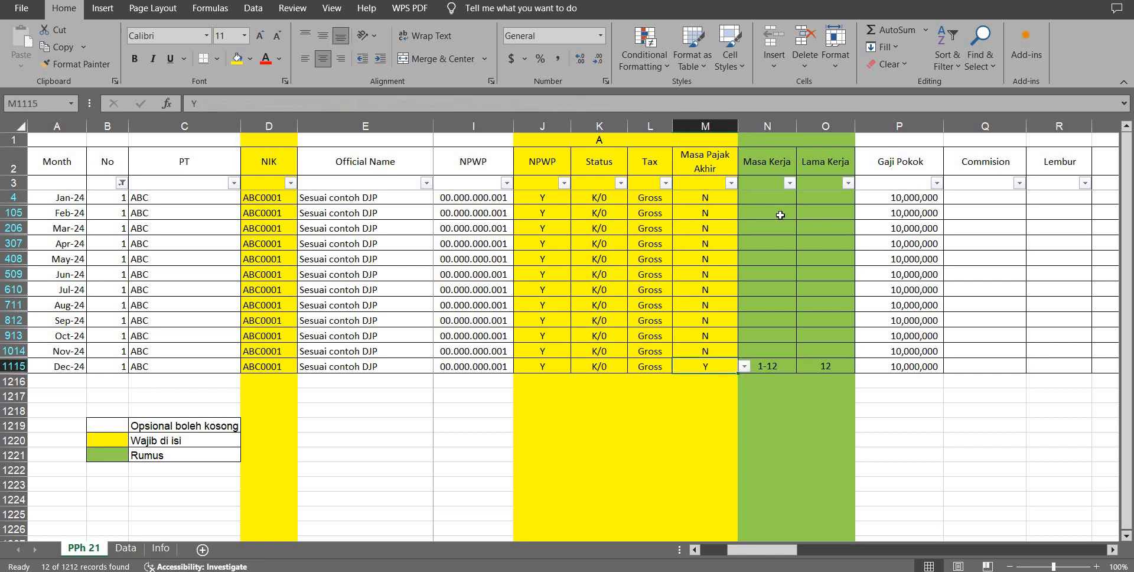
key("Up")
key("ctrl+Up")
key("Down")
key("Down")
key("Down")
key("Down")
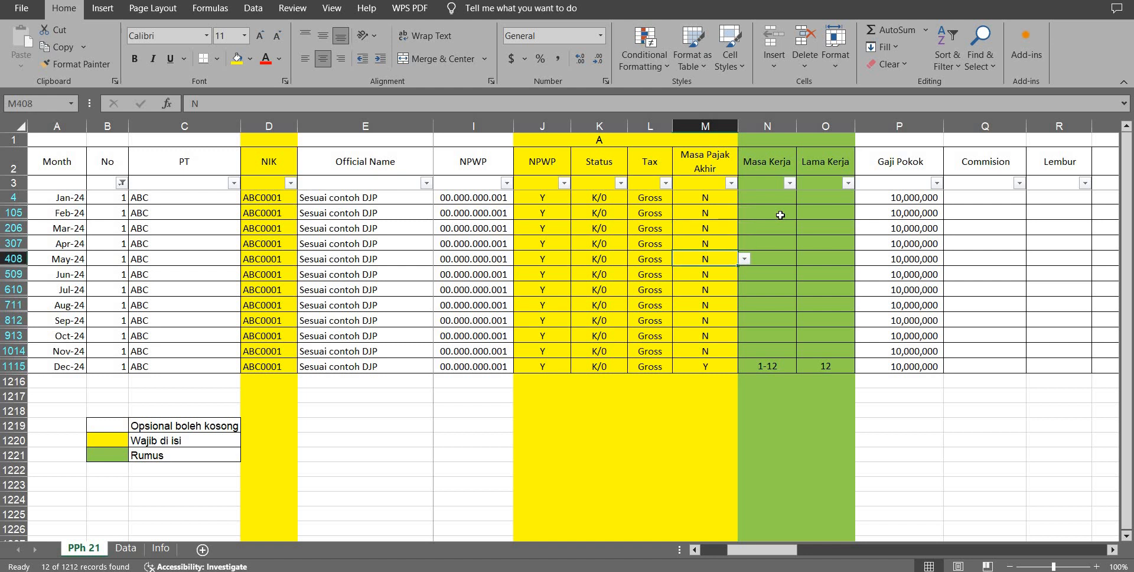
key("ctrl+Down")
key("Up")
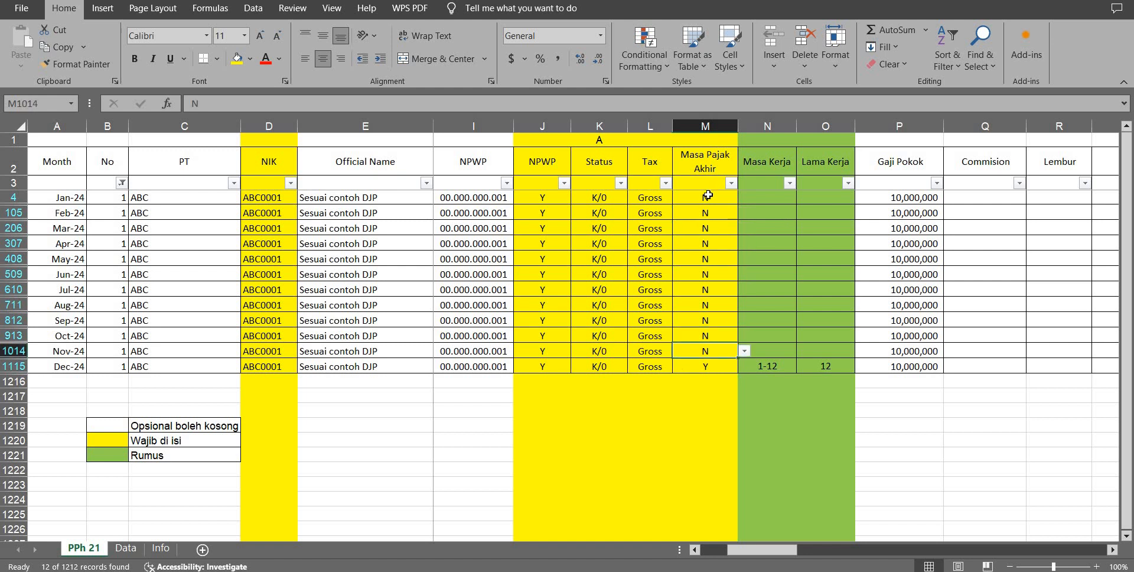
left_click(650, 198)
key("ctrl+Down")
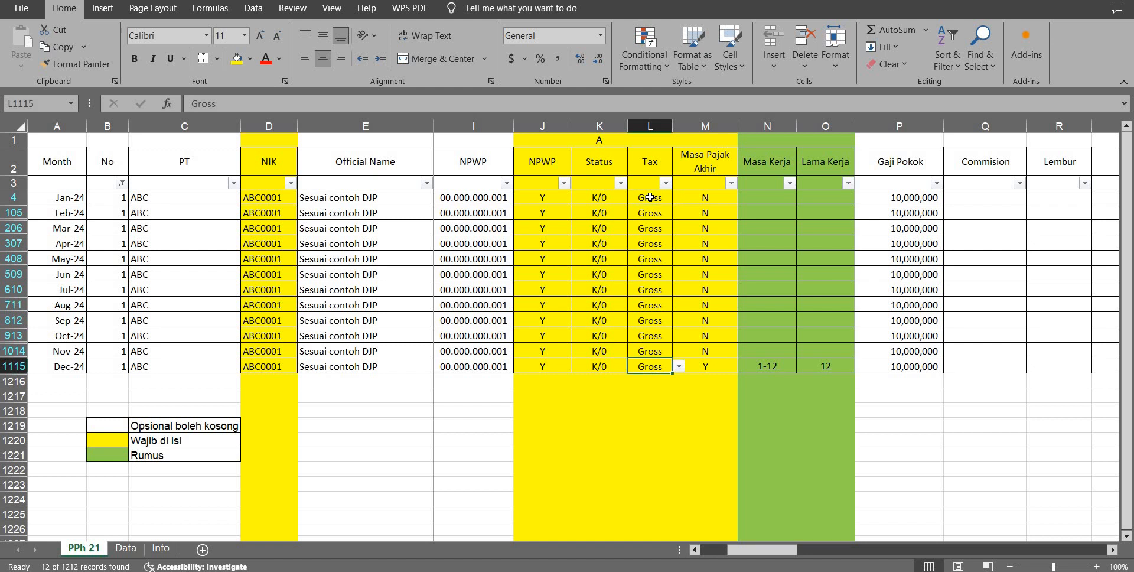
Step: Choose Y from the Masa Pajak Akhir options for Dec-24 and inspect that row's Masa Kerja formula
left_click(704, 365)
left_click(744, 366)
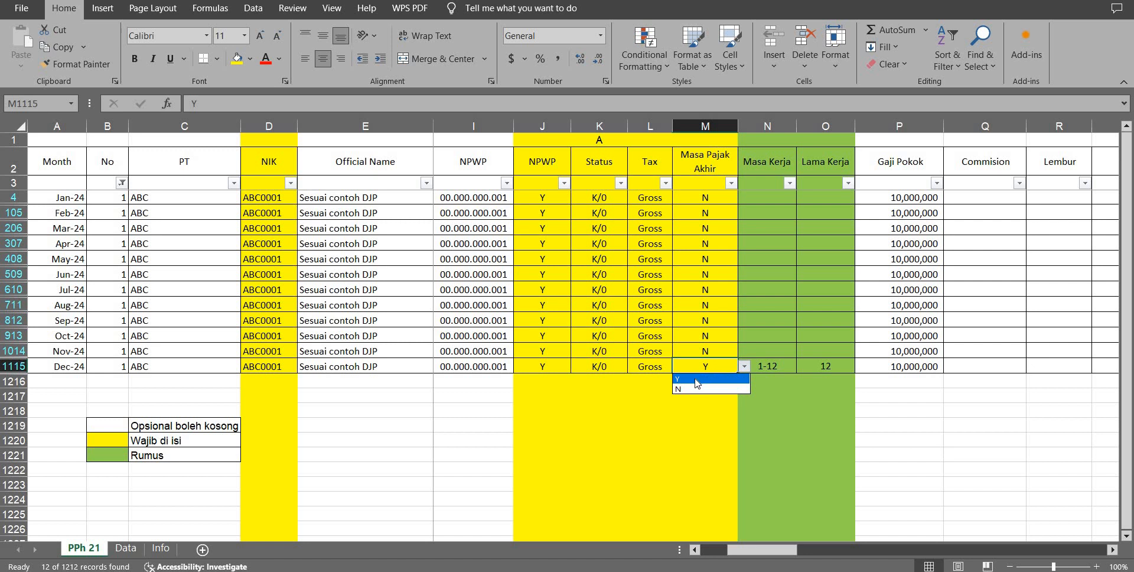
left_click(696, 383)
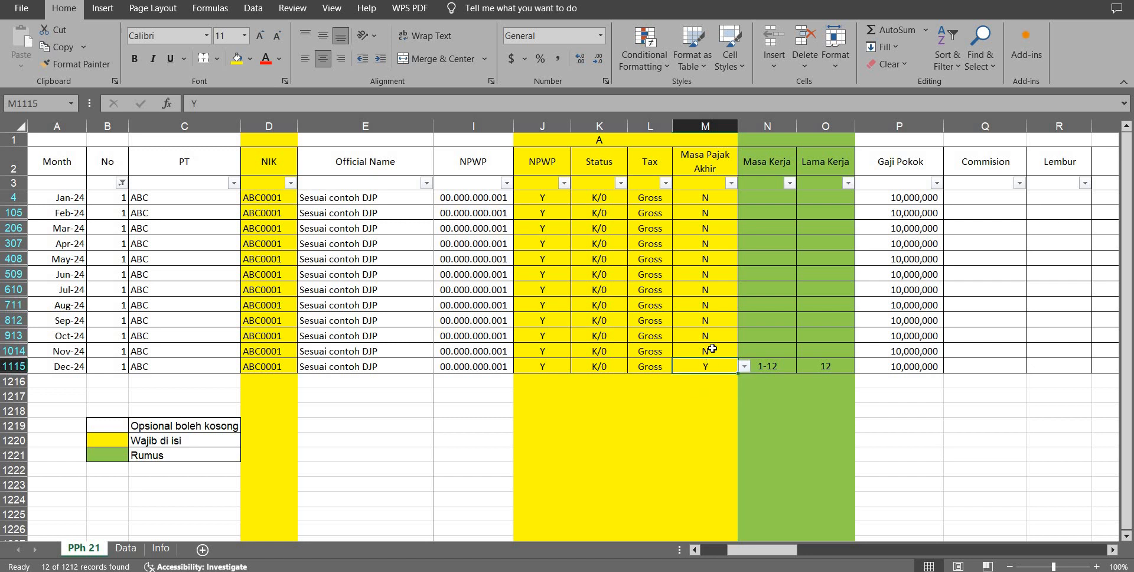
key("Right")
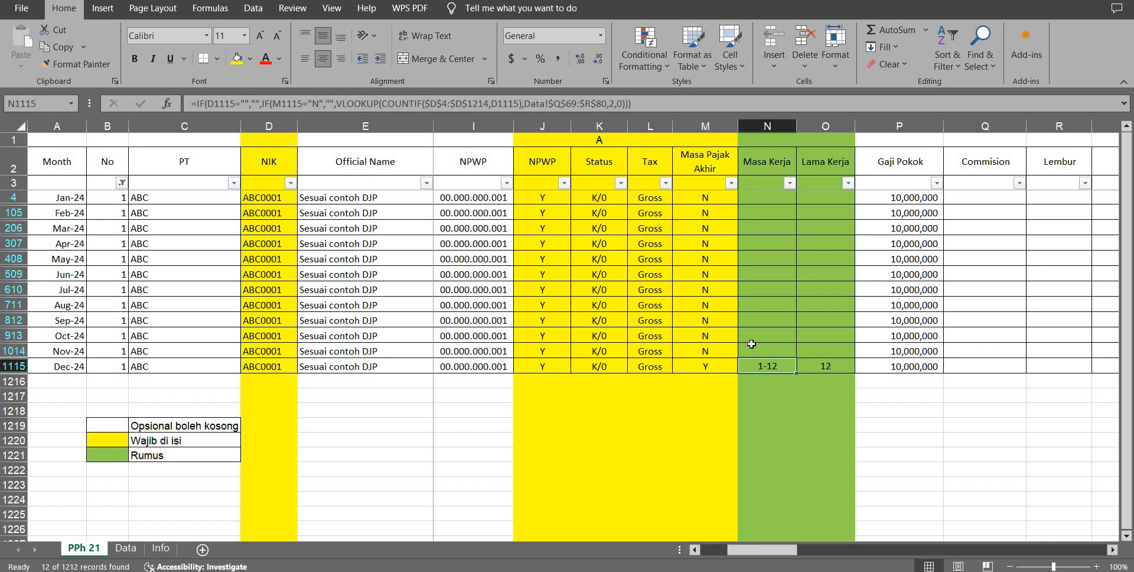
Step: Compare the Masa Pajak Akhir entries from January and from April through December with the Dec-24 Masa Kerja cell
left_click(693, 202)
key("ctrl+shift+Down")
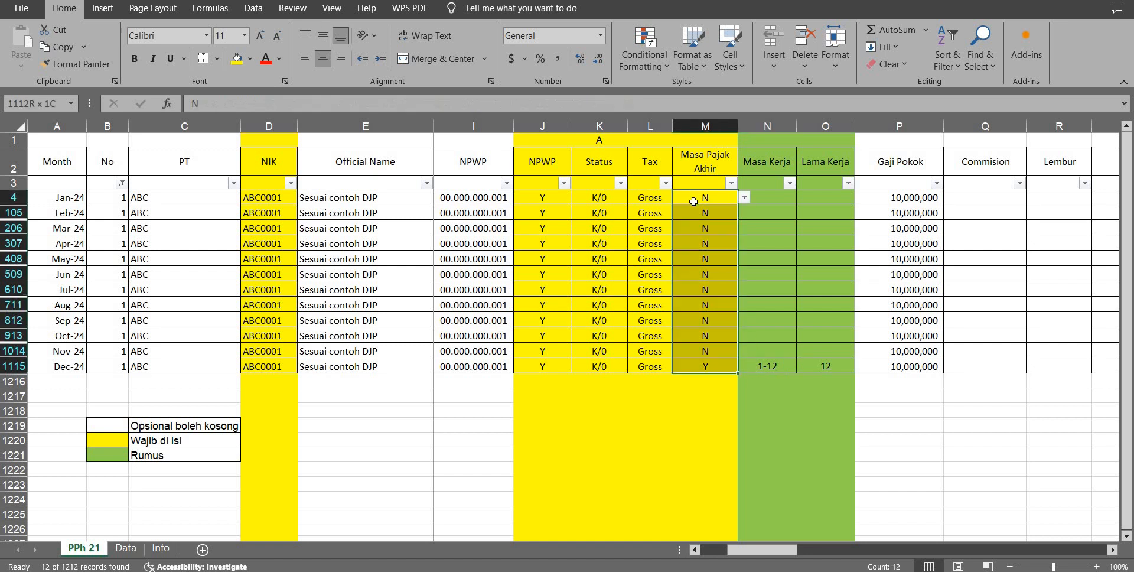
left_click(767, 364)
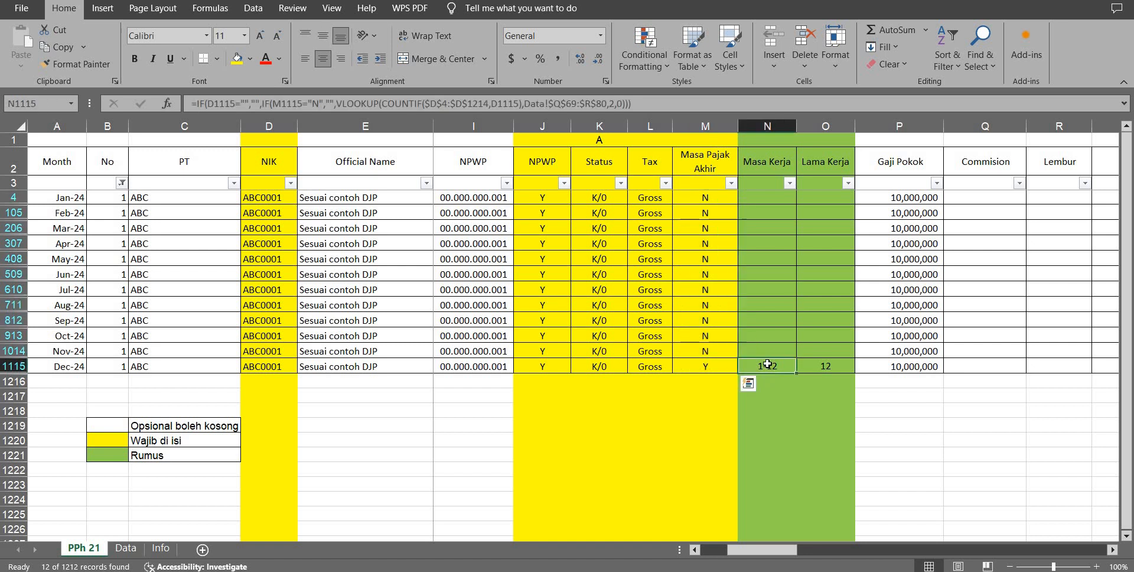
left_click(705, 248)
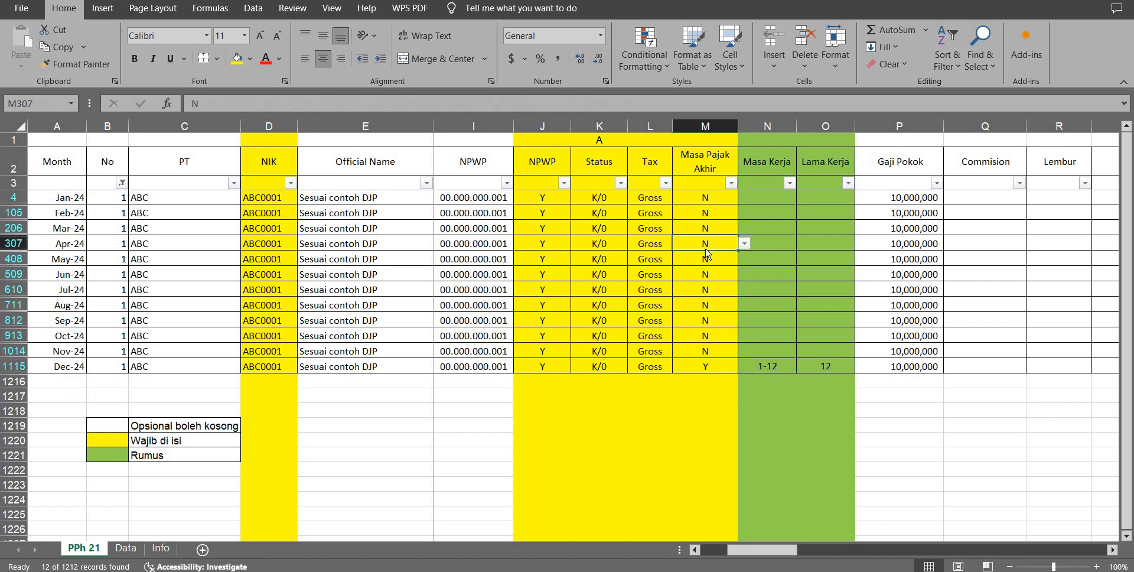
key("ctrl+shift+Down")
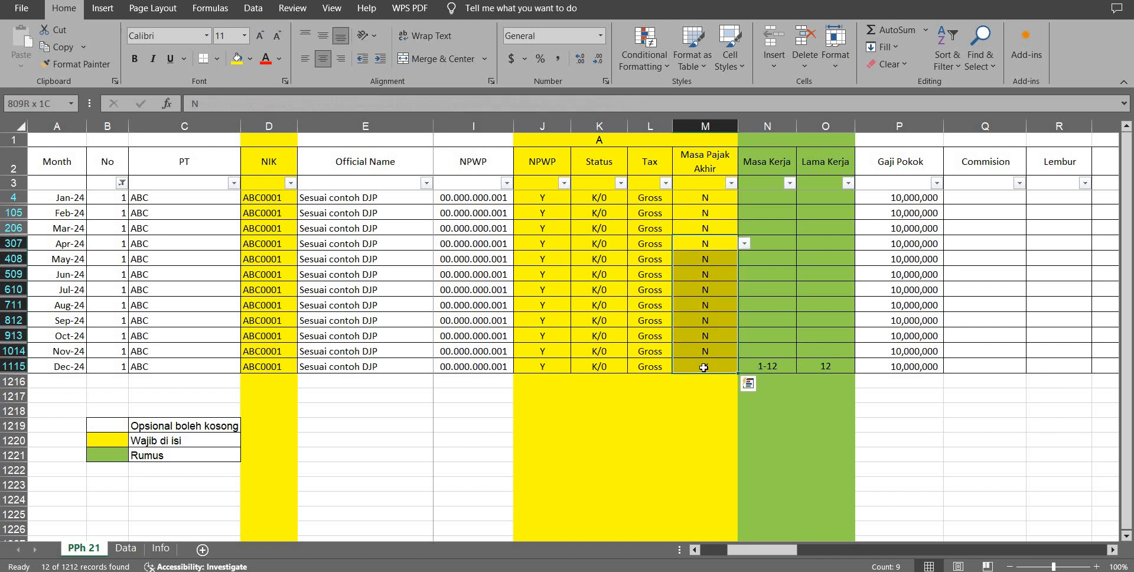
Step: Inspect the Lama Kerja and Masa Kerja formulas for Dec-24
left_click(822, 366)
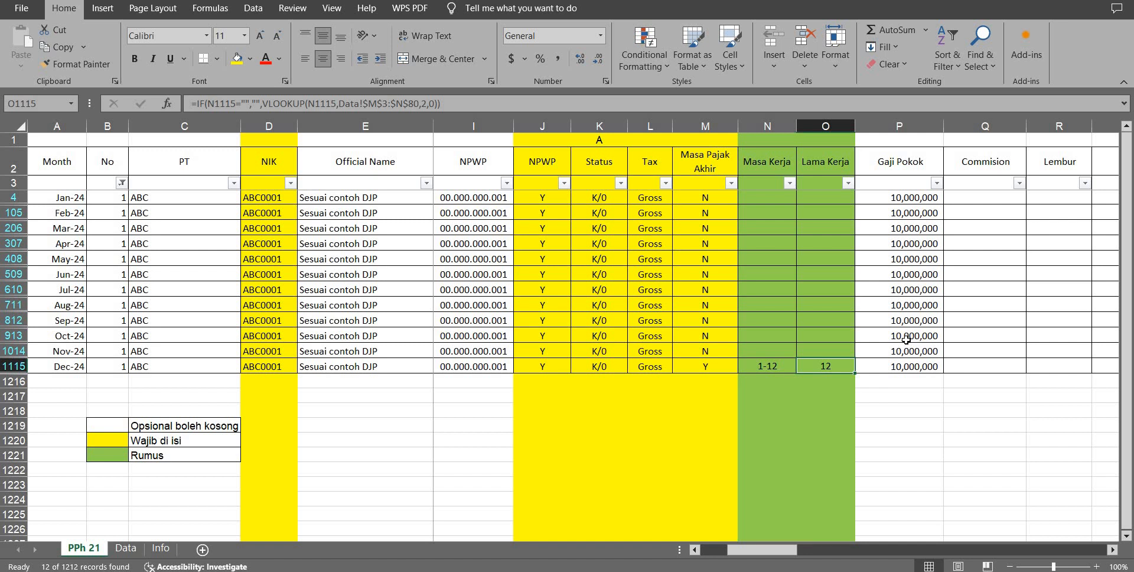
key("Left")
key("Right")
key("Left")
key("Left")
Step: Go through the Dec-24 row's columns from Masa Kerja past the income components to the PPh Setahun formula
key("Right")
key("Right")
key("Right")
key("Right")
key("Right")
key("Right")
key("Right")
key("Right")
key("Right")
key("Right")
key("Right")
key("Right")
key("Right")
key("Right")
key("Right")
key("Right")
key("Right")
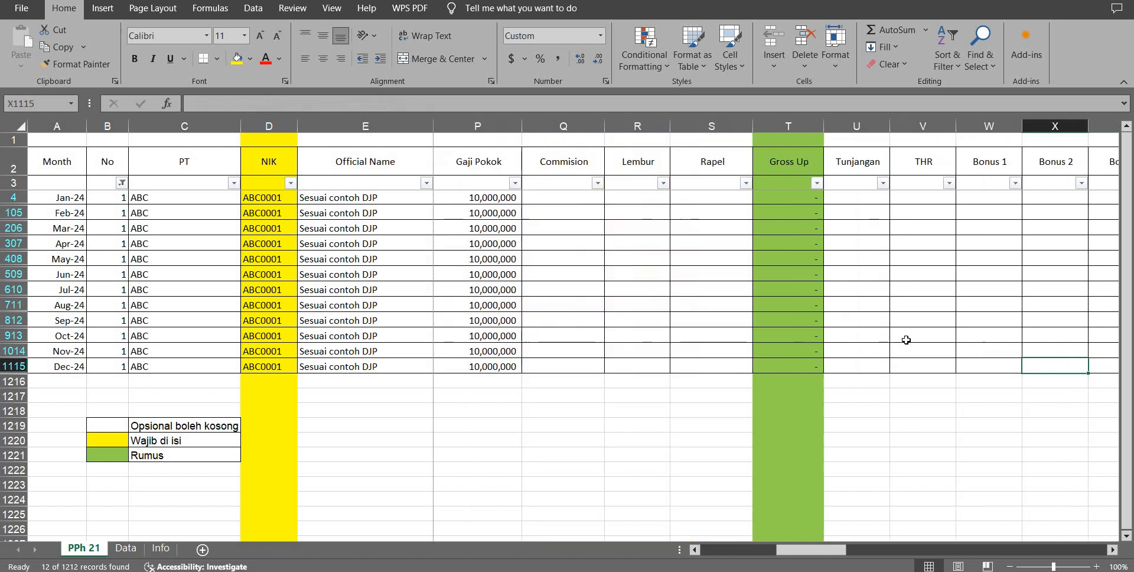
key("Right")
key("Right")
key("Right")
key("Right")
key("Right")
key("Right")
key("Right")
key("Right")
key("Right")
key("Right")
key("Right")
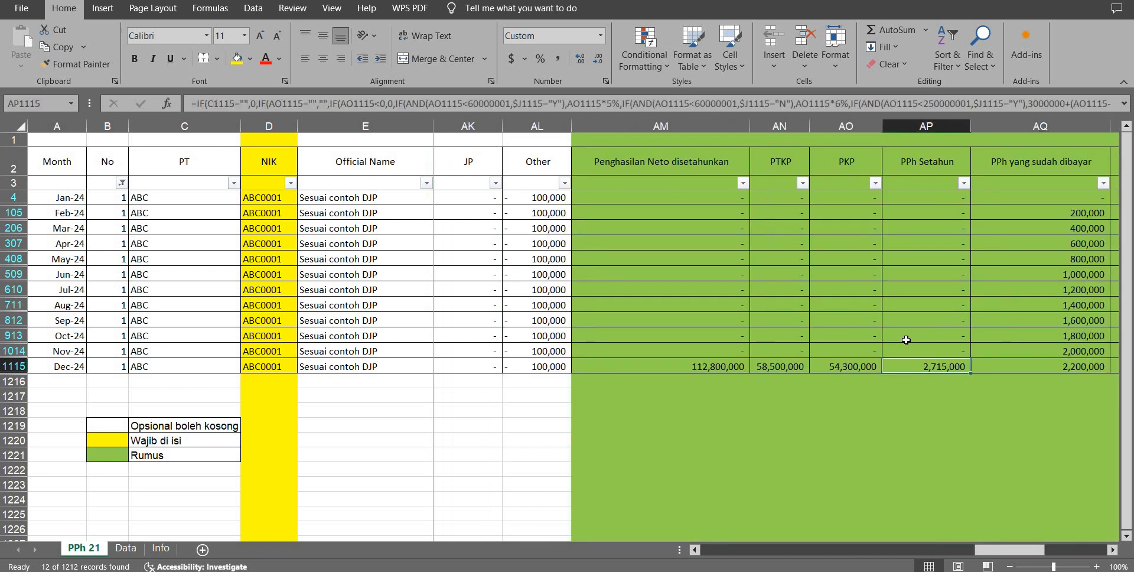
Step: Return along the Dec-24 row to Penghasilan Bruto disetahunkan and examine the Biaya Jabatan formula
key("Left")
key("Left")
key("Left")
key("Left")
key("Left")
key("Left")
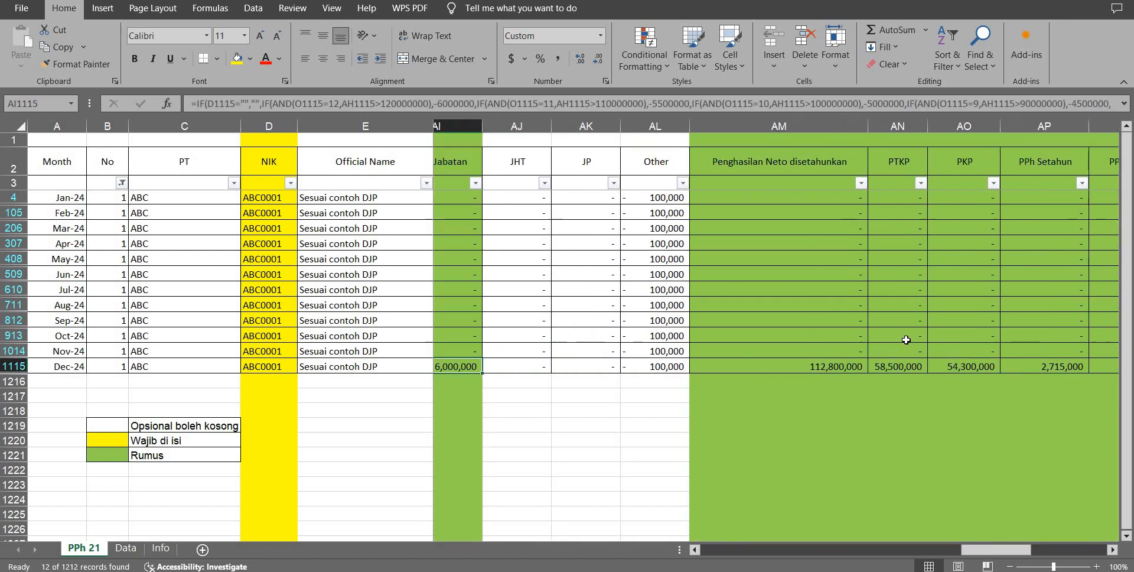
key("Left")
key("Right")
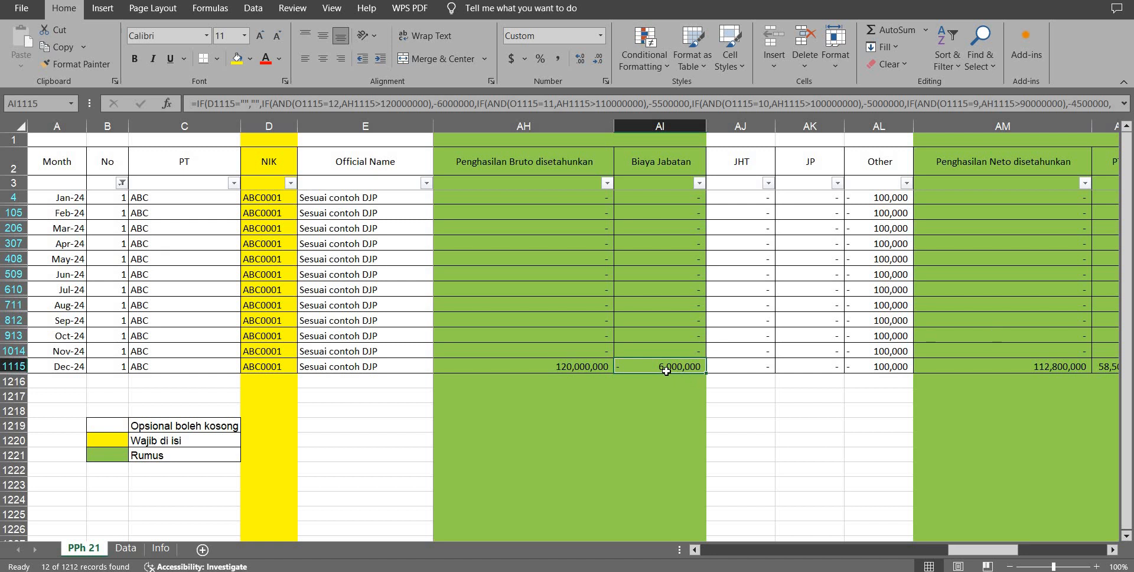
Step: Go back along the Dec-24 row to the Masa Kerja formula
key("ctrl+Left")
key("ctrl+Left")
key("ctrl+Left")
key("Left")
key("Left")
key("Left")
key("Right")
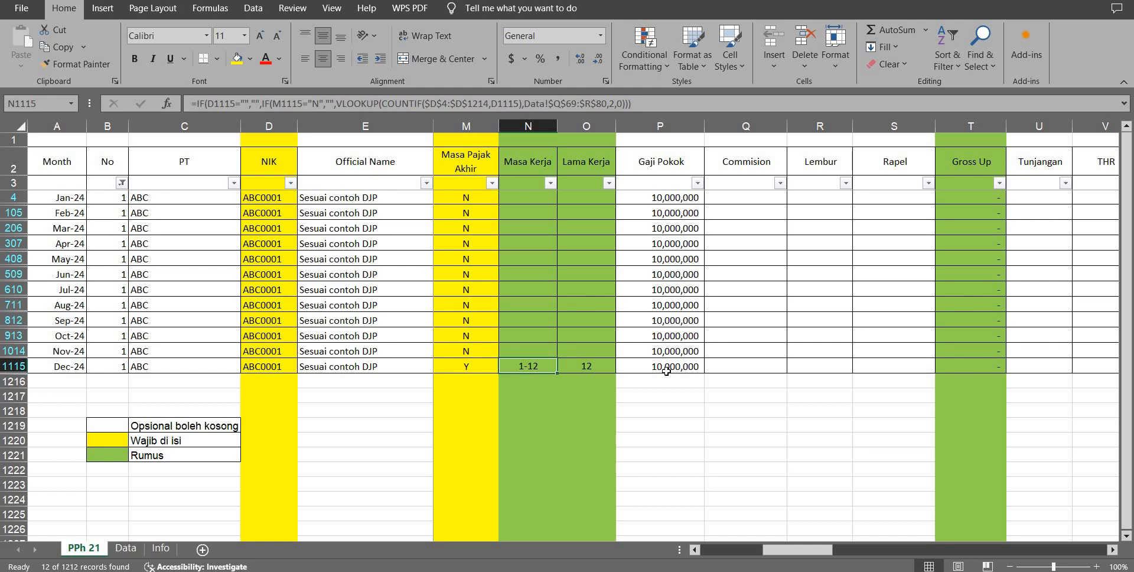
Step: Review the Gaji Pokok entries from January through December by selecting that range
key("Up")
key("Right")
key("Right")
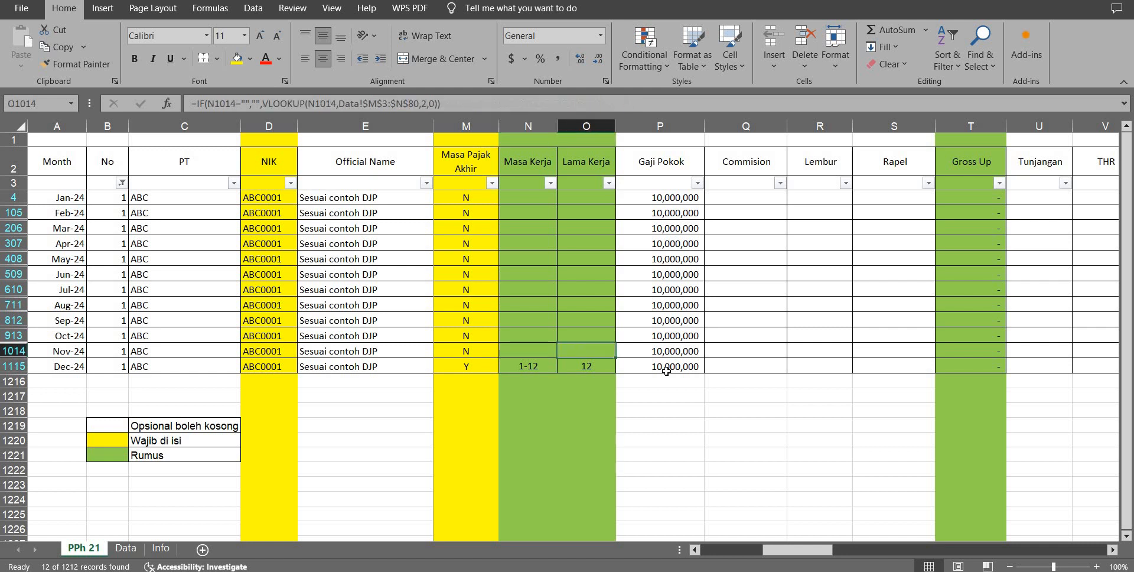
key("ctrl+Up")
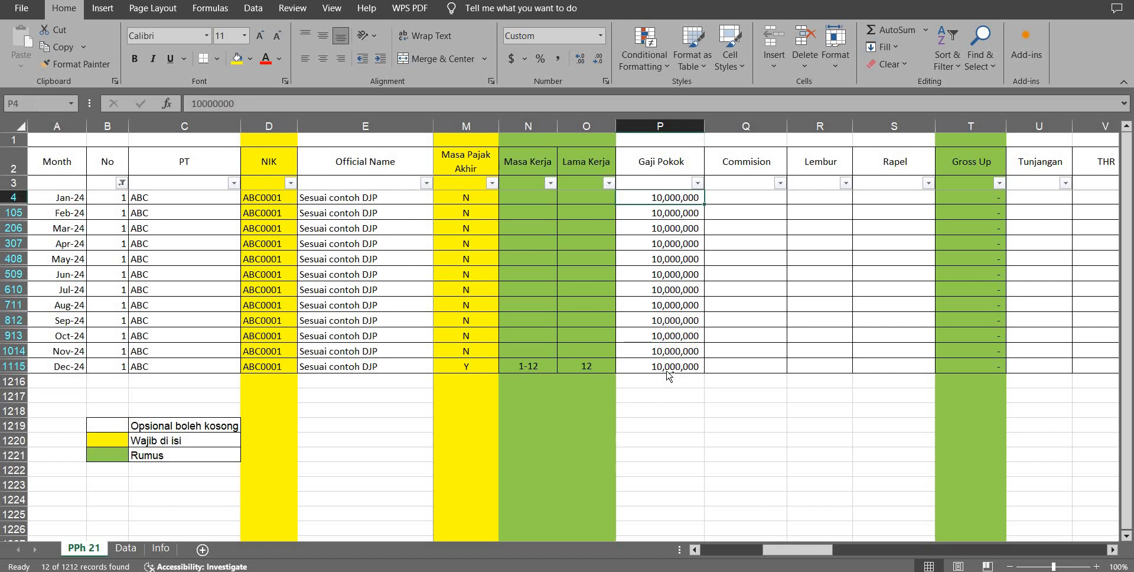
left_click(667, 371, "shift")
Step: Check Jan-24's Commision, Lembur, Rapel and Tunjangan cells and inspect its Gross Up formula
key("Right")
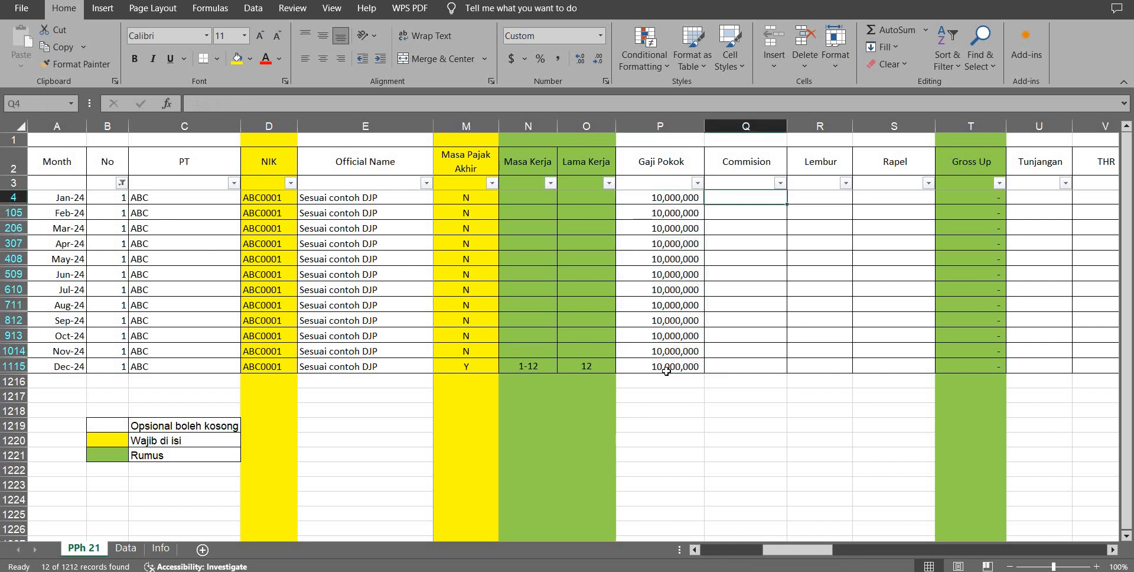
key("Right")
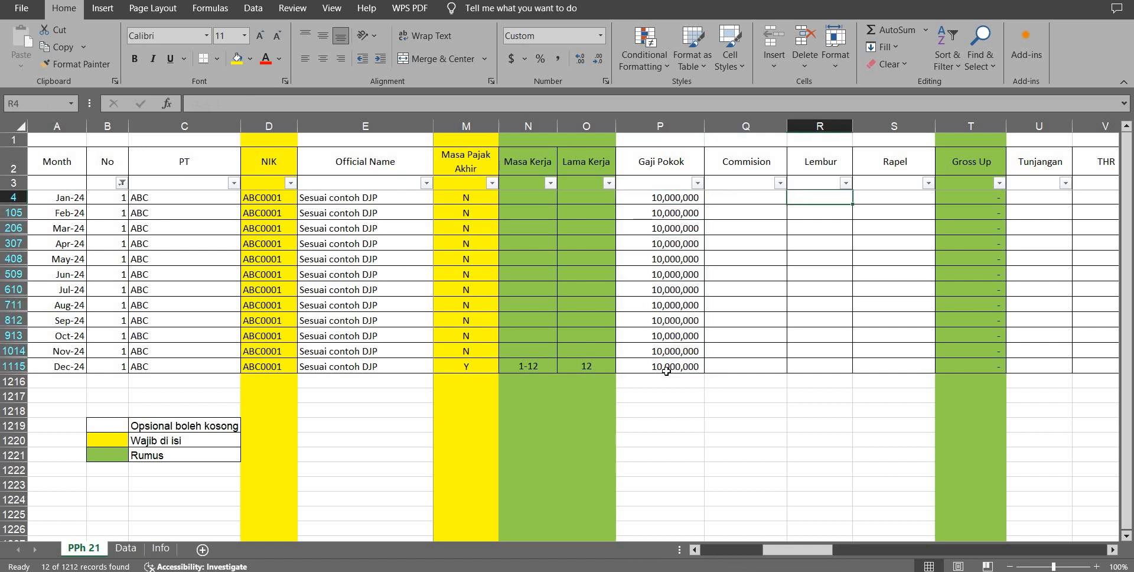
key("Right")
key("Right")
key("Right")
key("Right")
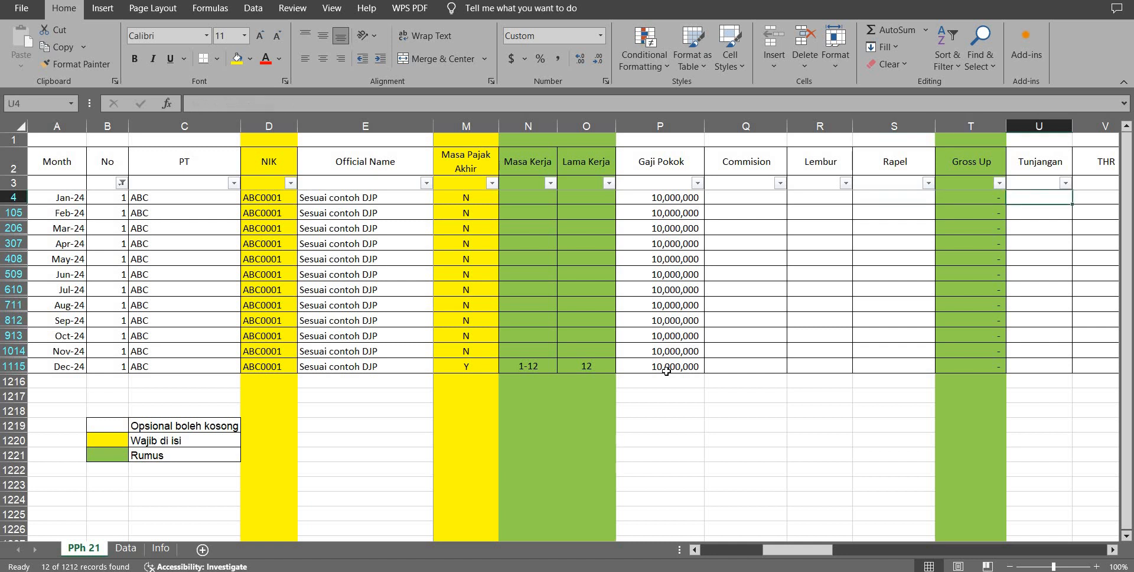
key("Left")
key("Left")
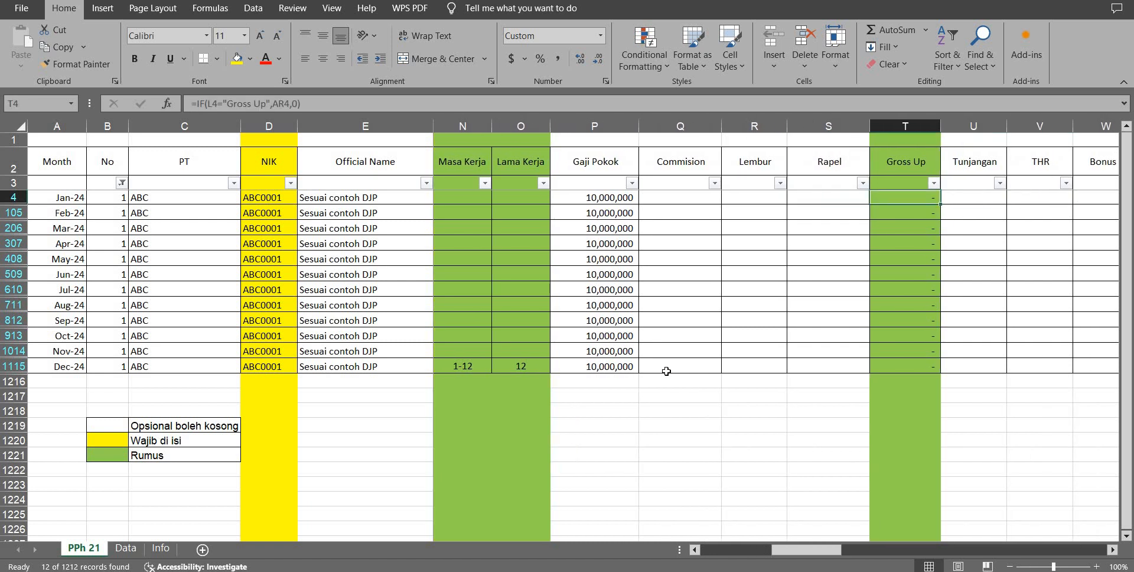
key("Right")
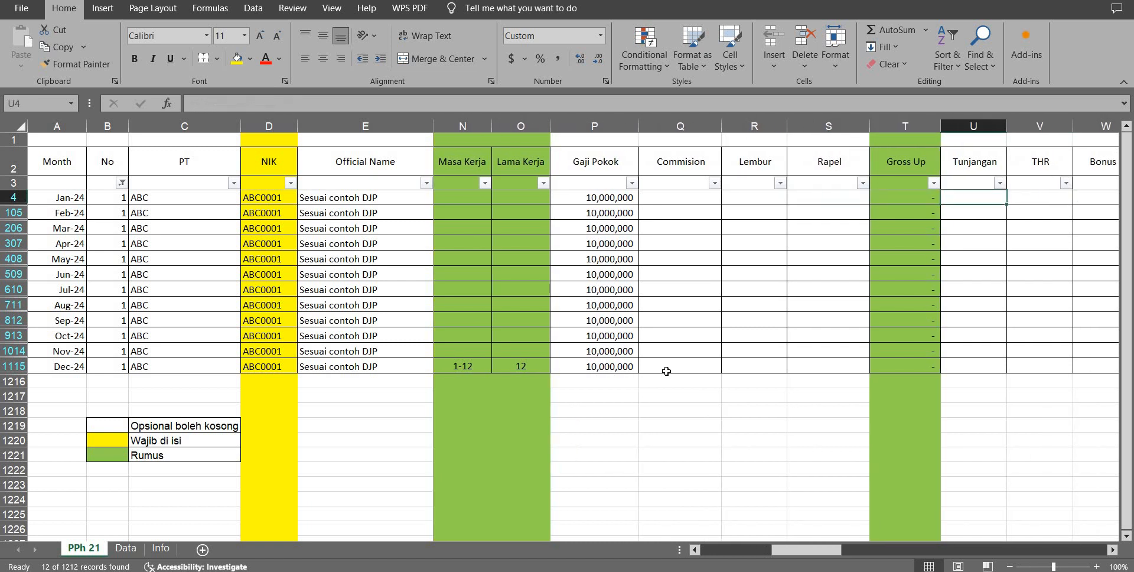
Step: Go along the Jan-24 row past THR and the four Bonus columns to the BPJS columns
key("Right")
key("Right")
key("Right")
key("Right")
key("Right")
key("Right")
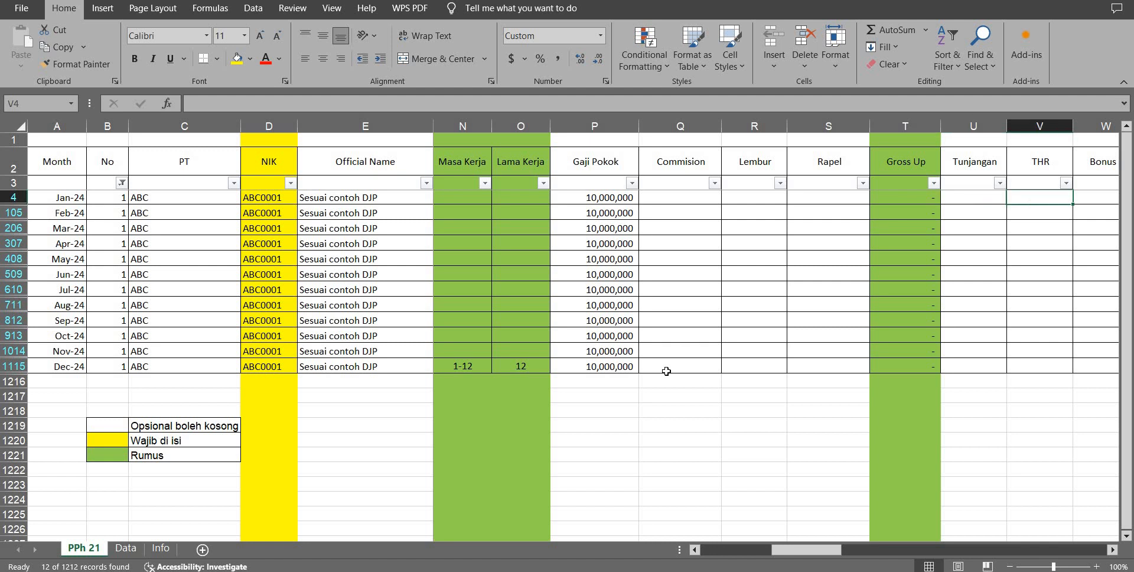
key("Right")
key("Right")
key("Right")
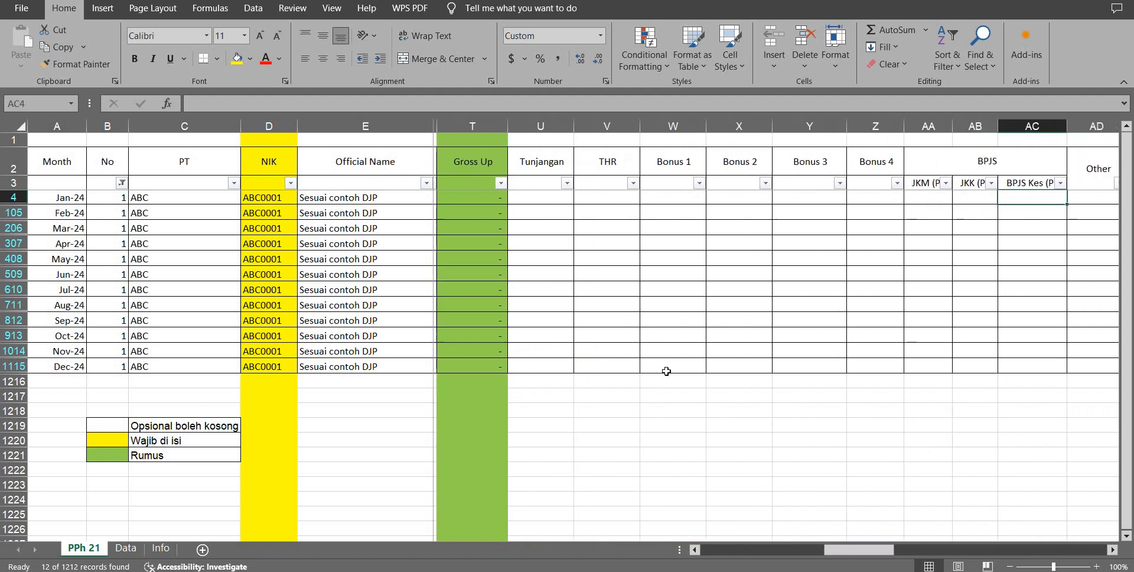
Step: Check Jan-24's JKM, JKK, BPJS Kes and Other cells and inspect its Penghasilan Bruto sebulan formula
key("Left")
key("Left")
key("Left")
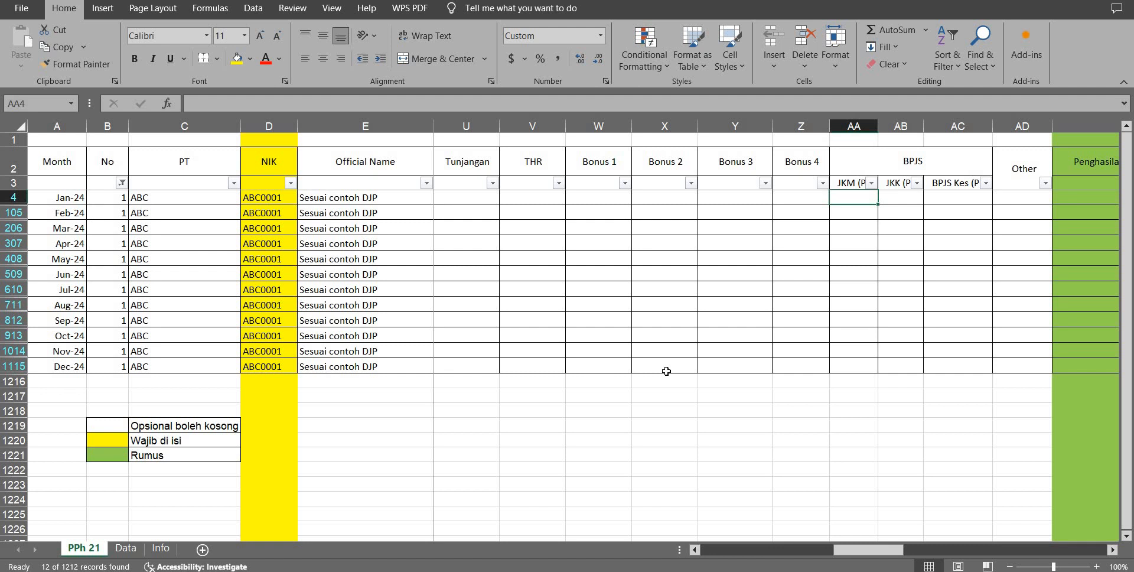
key("shift+Right")
key("Right")
key("Right")
key("Right")
key("Right")
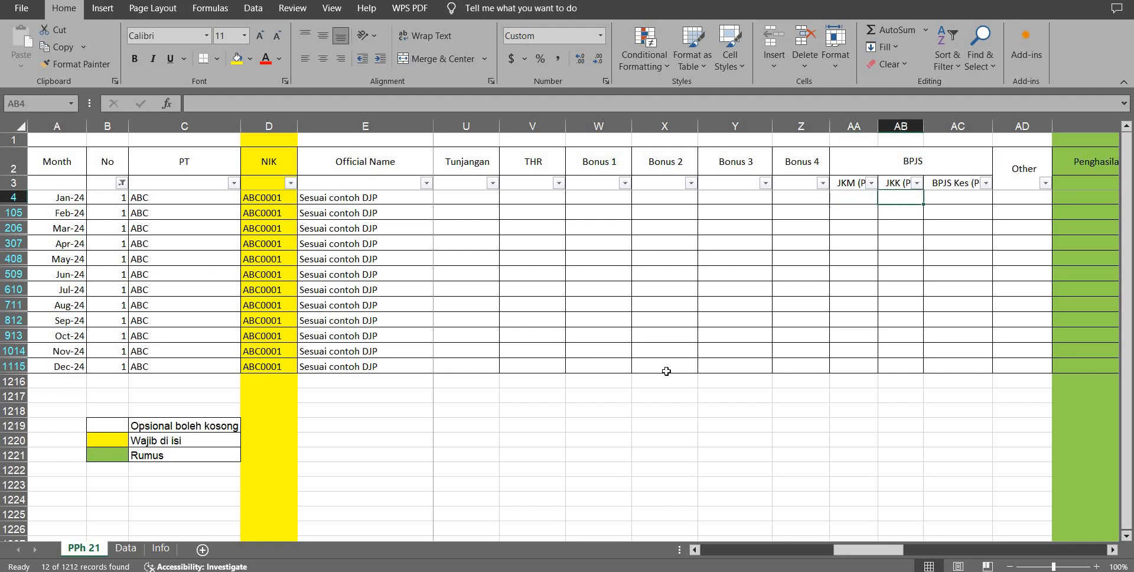
key("Right")
key("Right")
key("Right")
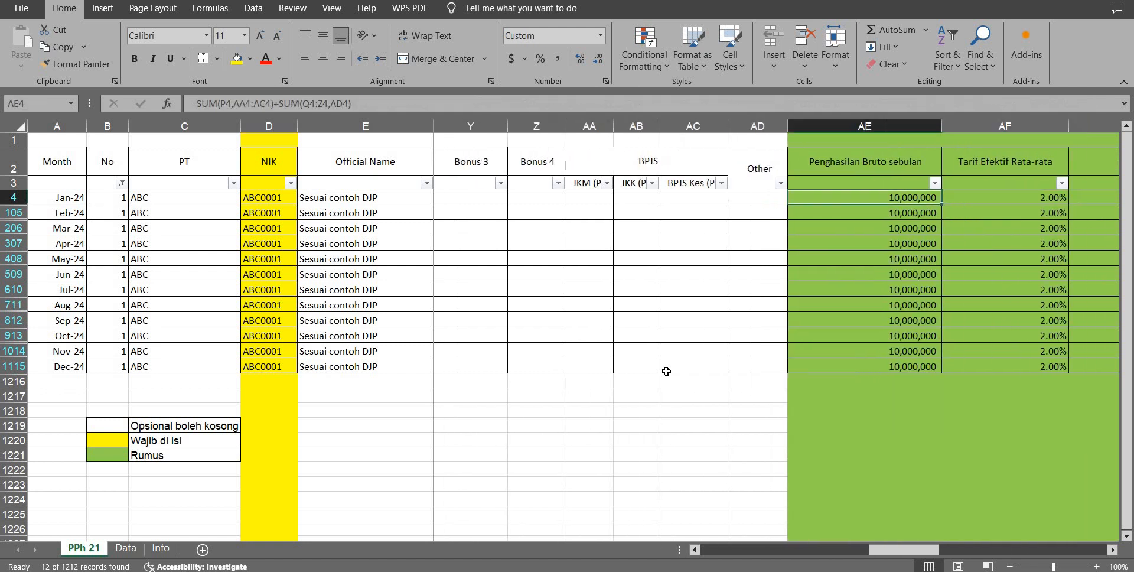
Step: Continue along the Jan-24 row to the Other deduction beside JP and review its January through December entries
key("Right")
key("Right")
key("Right")
key("Right")
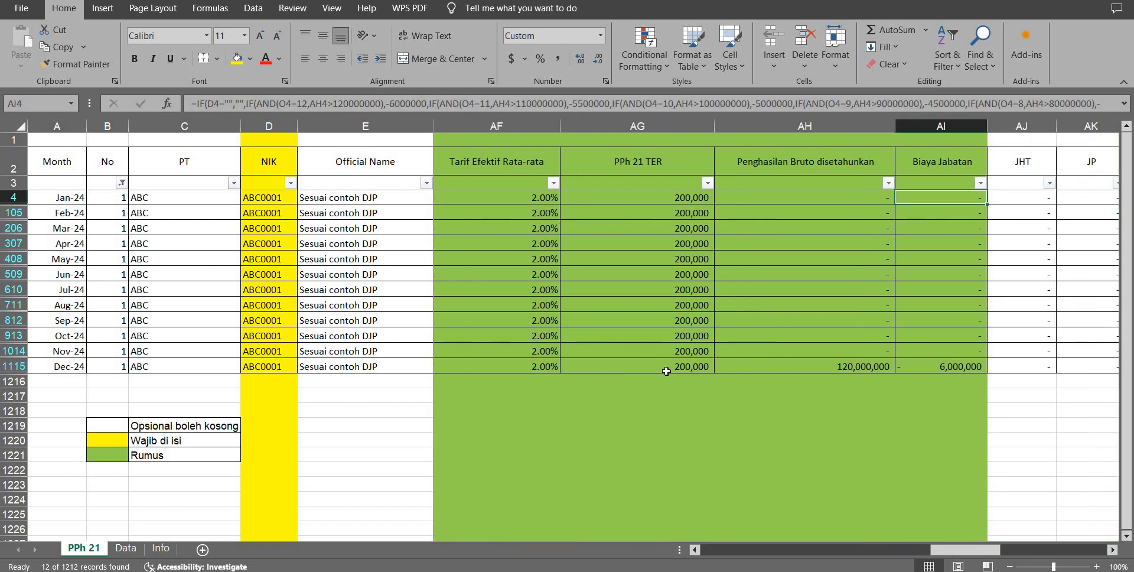
key("ctrl+shift+Down")
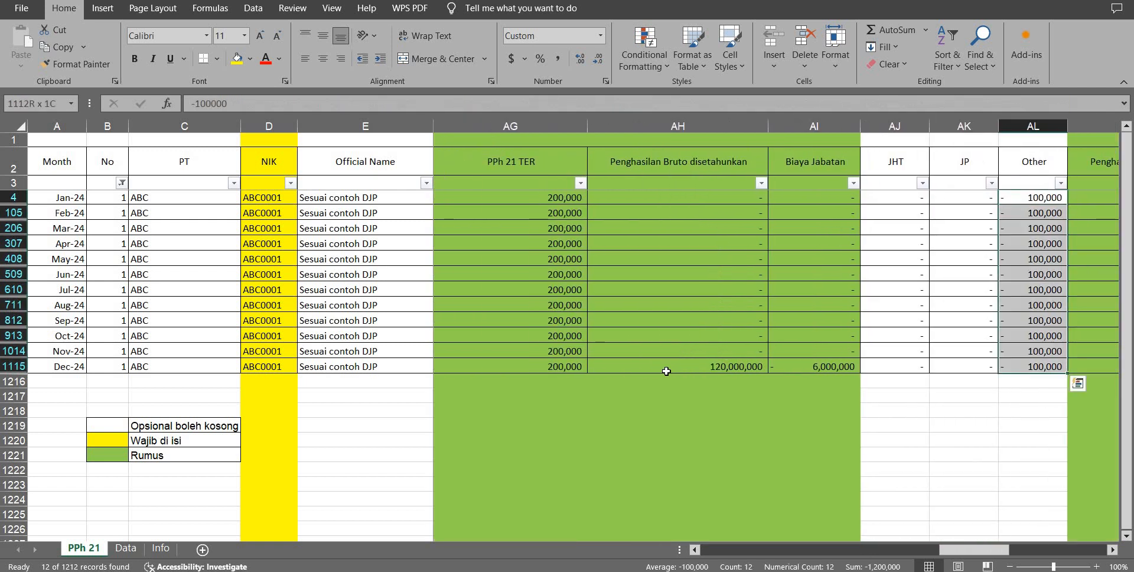
key("Up")
key("Down")
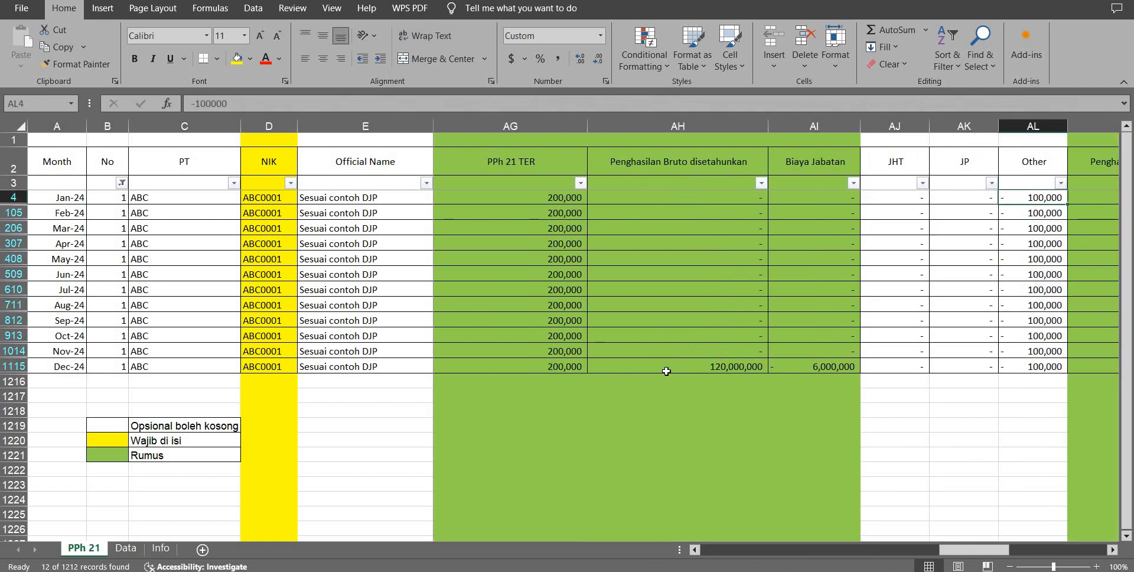
Step: Go back along the Jan-24 row past the BPJS columns and return to Penghasilan Bruto sebulan
key("Left")
key("Left")
key("Left")
key("Left")
key("Left")
key("Left")
key("Left")
key("Left")
key("Left")
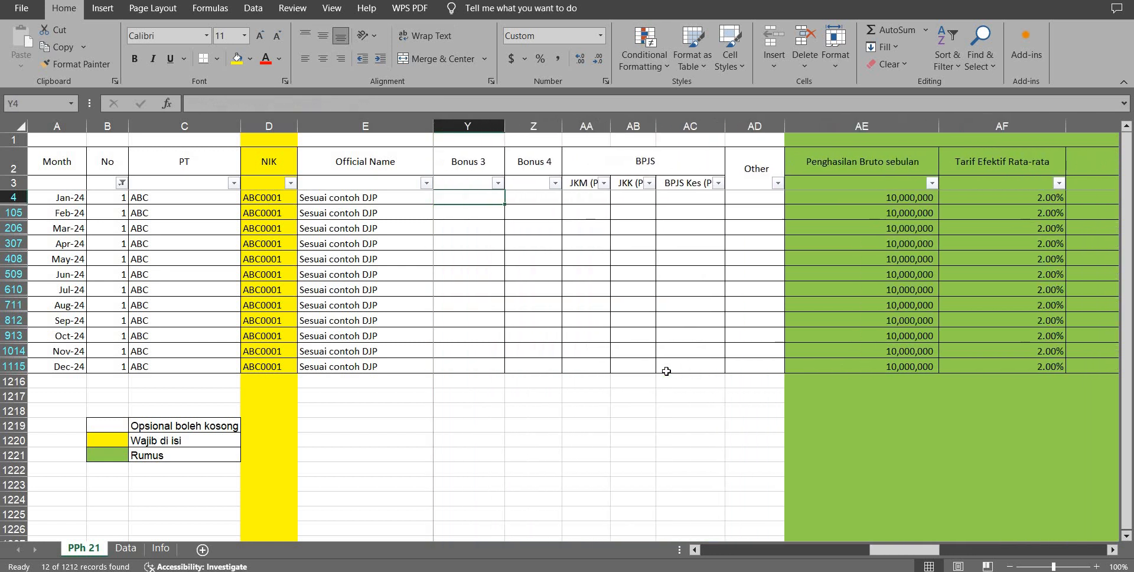
key("Right")
key("Right")
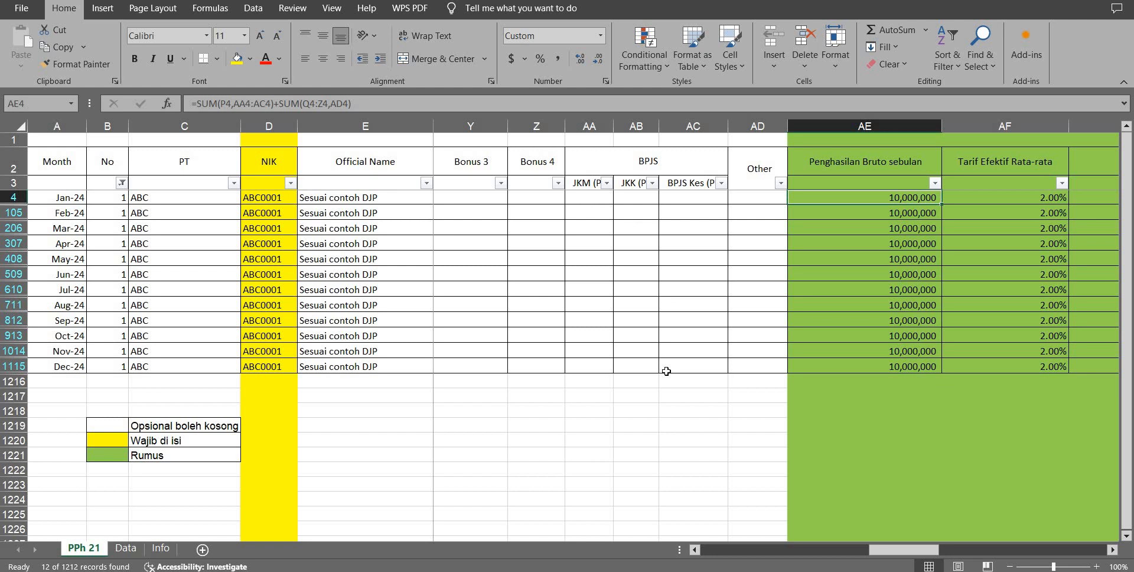
Step: Inspect Jan-24's Penghasilan Bruto disetahunkan formula, then compare the Tarif Efektif Rata-rata heading with the Penghasilan Bruto sebulan formula
key("Right")
key("Right")
key("Right")
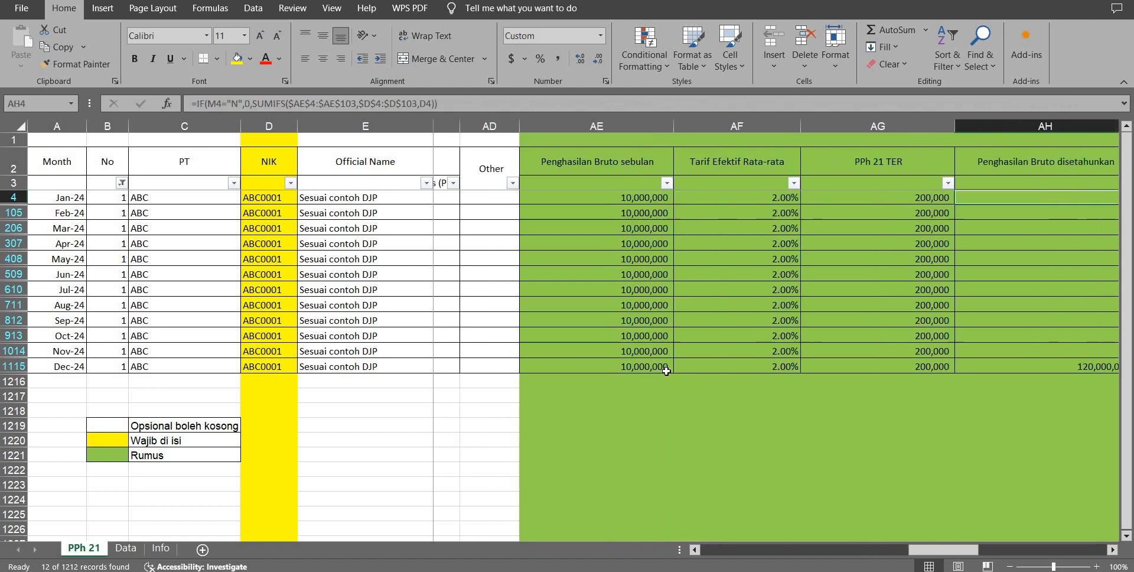
key("Left")
key("Left")
key("Left")
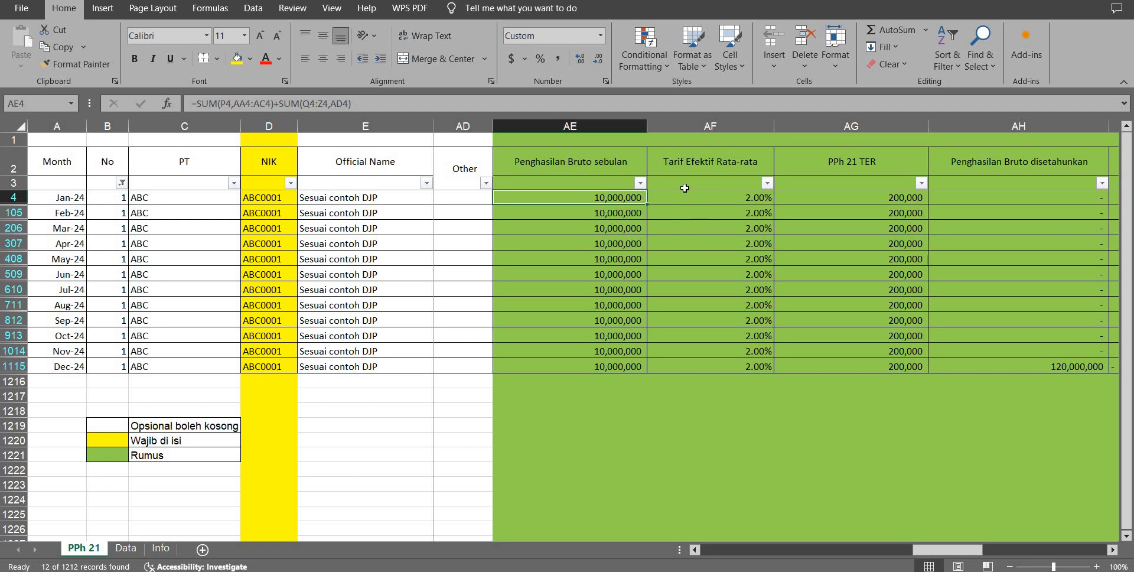
left_click(685, 165)
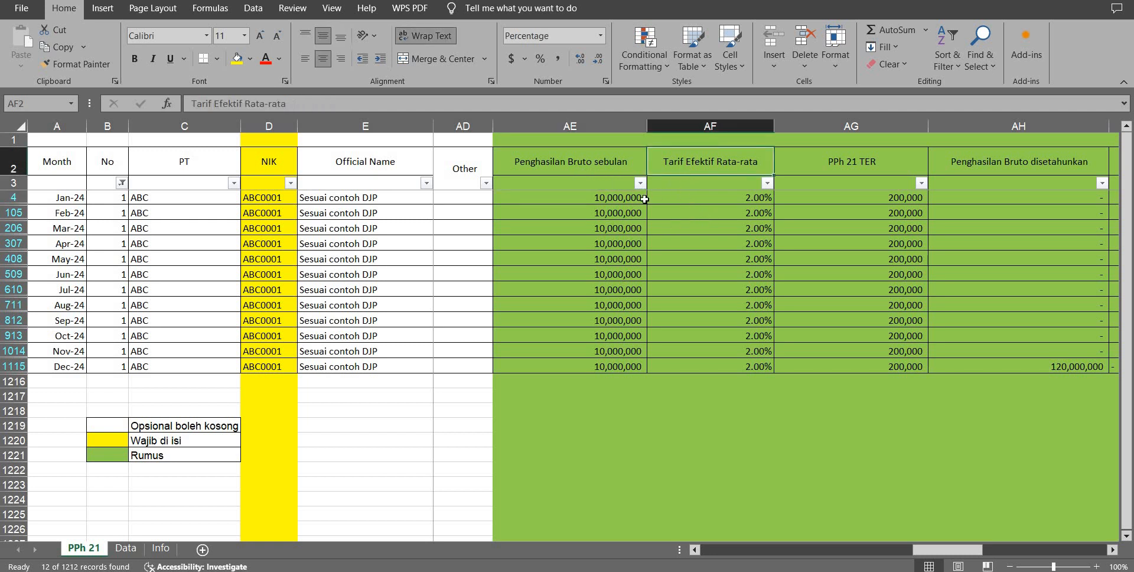
left_click(598, 204)
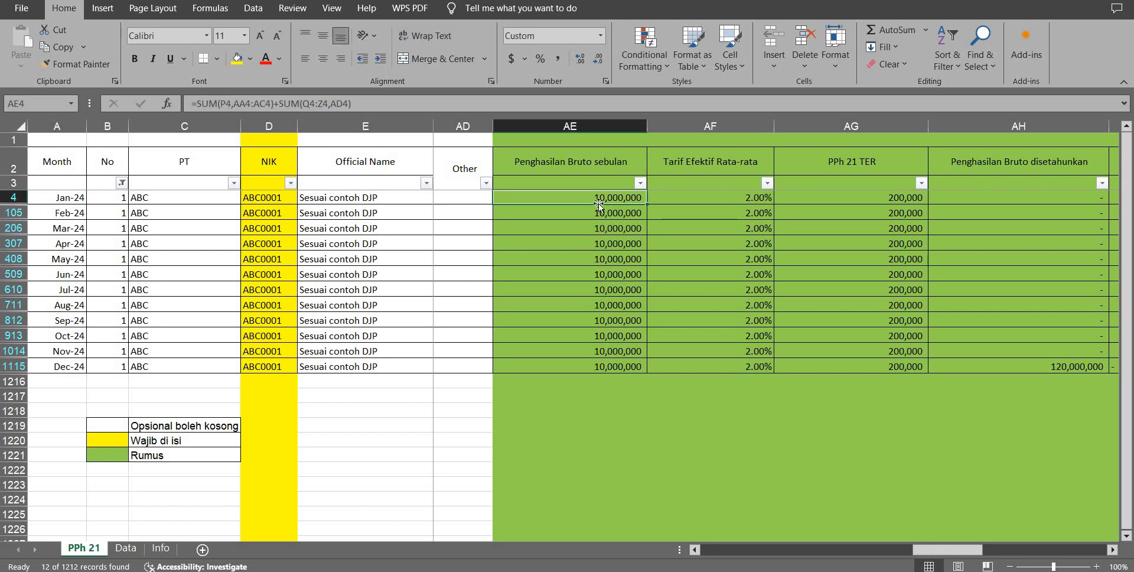
Step: Open the Data sheet and look over the headings of its Tarif Efektif Rata-rata table
left_click(125, 549)
key("Down")
key("Down")
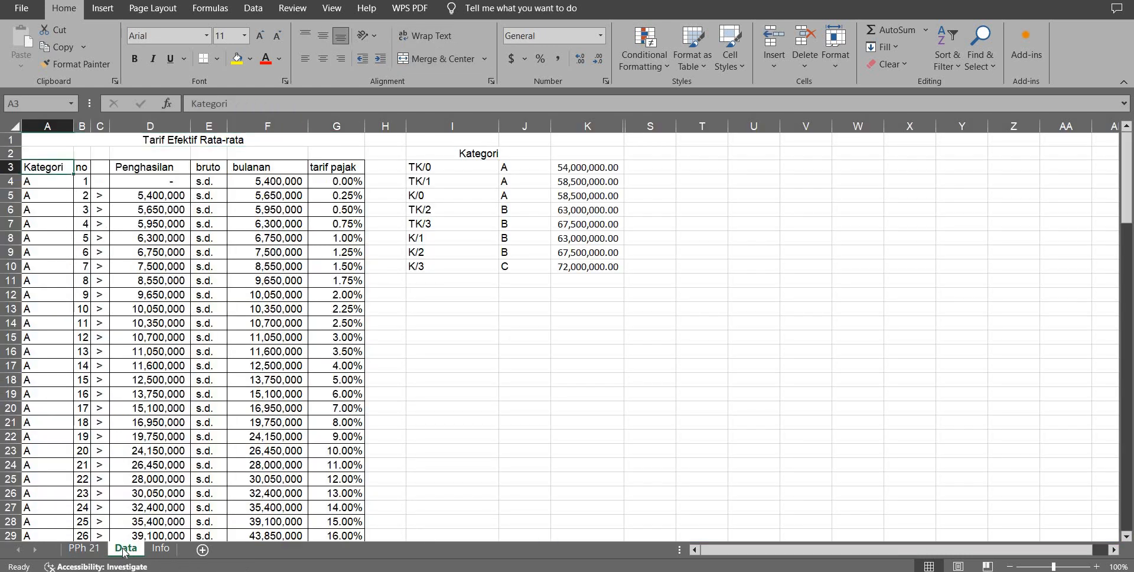
key("Right")
key("Right")
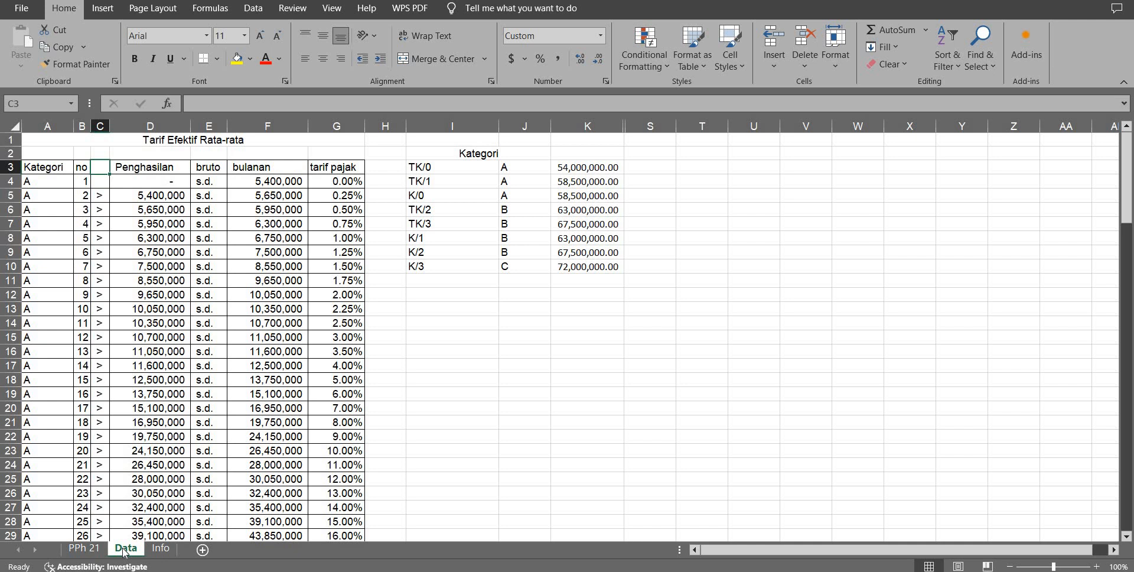
Step: Return to the PPh 21 sheet and check the employee's details along the Aug-24 row, including the Status column
left_click(84, 548)
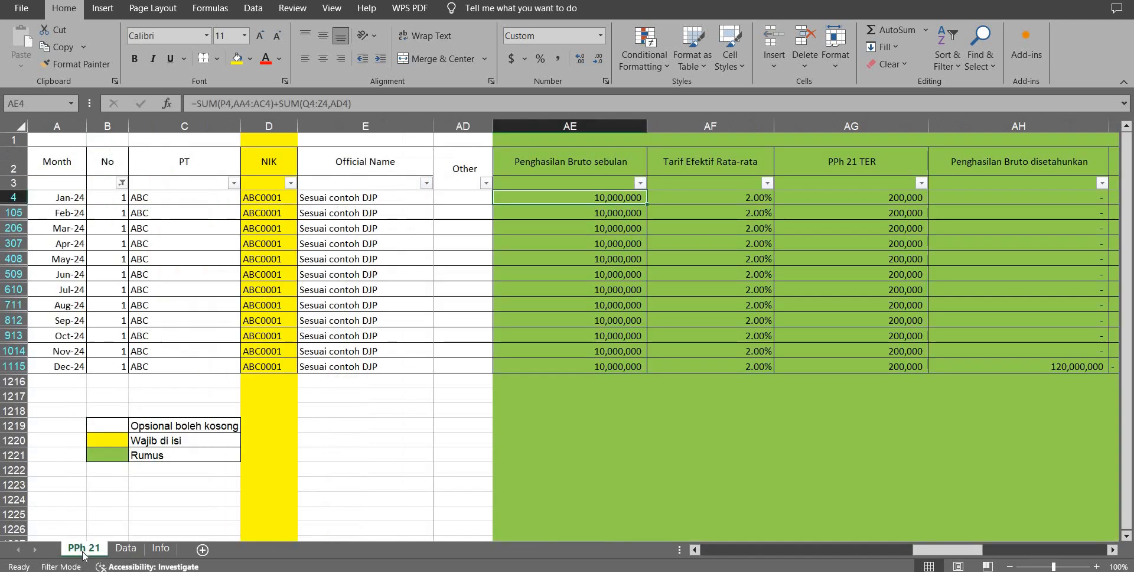
left_click(183, 305)
key("Right")
key("Right")
key("Right")
key("Right")
key("Right")
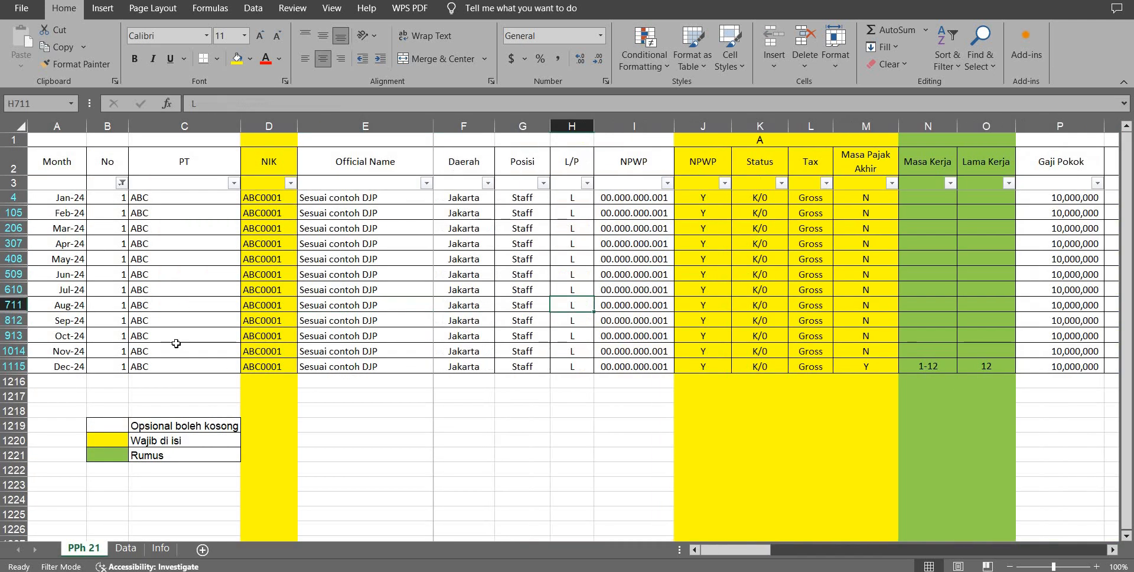
Step: On the Data sheet, look up the category for status K/0 and go down the category A income brackets
left_click(125, 547)
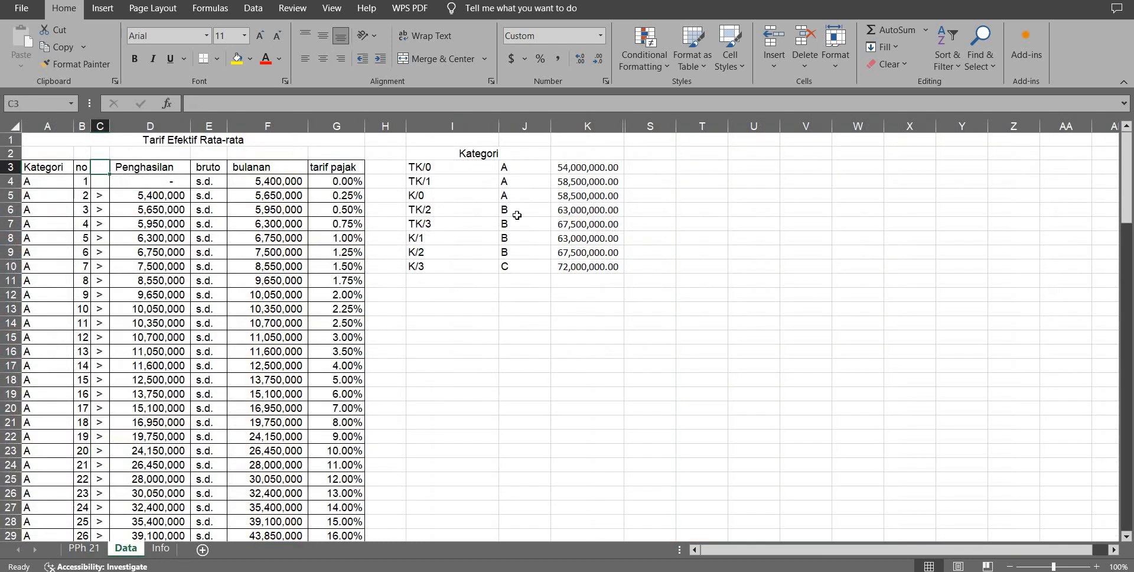
left_click(430, 199)
key("Left")
key("Left")
key("Left")
key("Left")
key("Left")
key("Down")
key("Down")
key("Down")
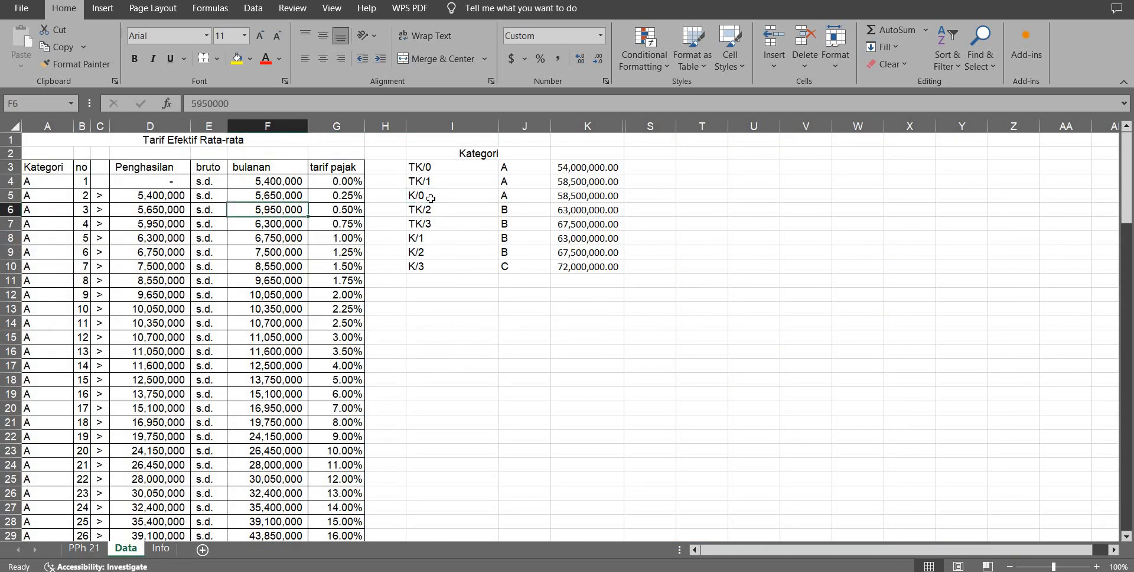
key("Down")
key("Down")
key("Down")
key("Down")
key("Down")
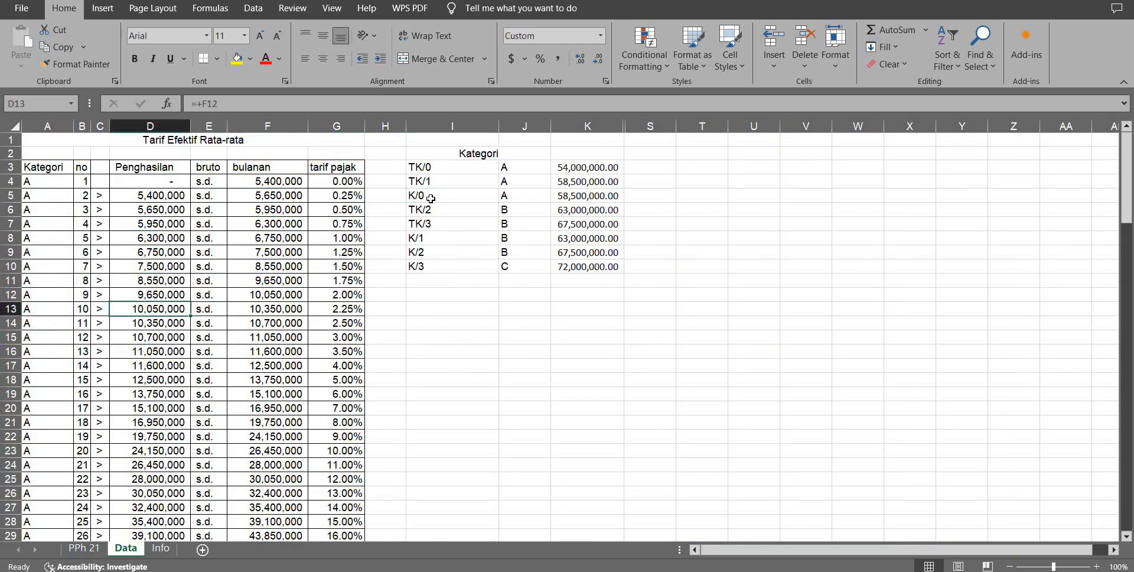
Step: Return to the PPh 21 sheet and follow the Aug-24 row from Gaji Pokok across to Tarif Efektif Rata-rata
key("ctrl+Page_Up")
key("Right")
key("Right")
key("Right")
key("Right")
key("Right")
key("Right")
key("Right")
key("Right")
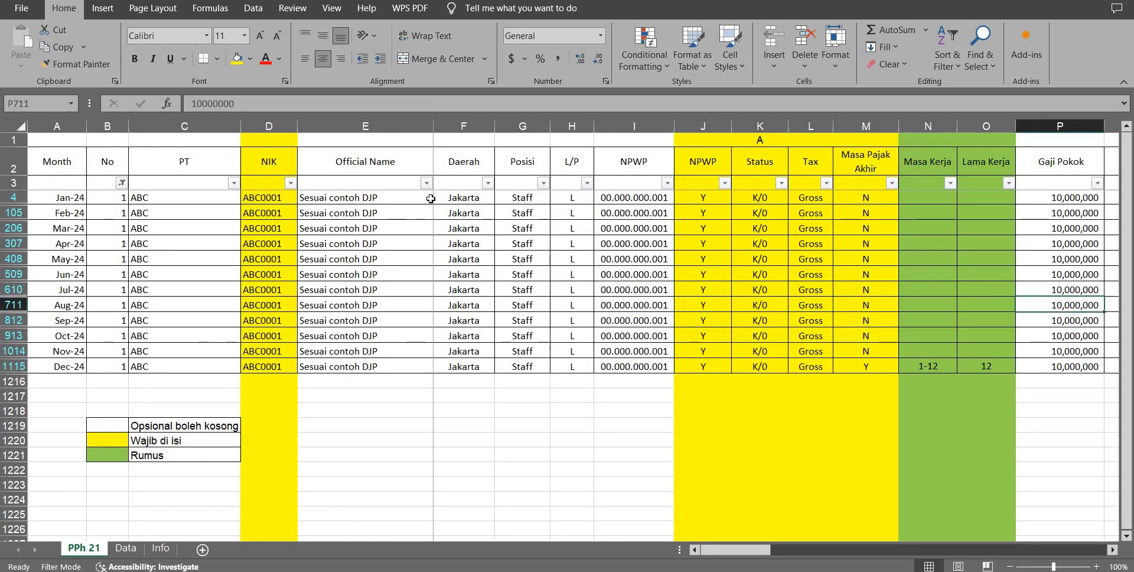
key("Right")
key("Right")
key("Right")
key("Right")
key("Right")
key("Right")
key("Right")
key("Right")
key("Right")
key("Right")
key("Right")
key("Right")
key("Right")
key("Right")
key("Right")
key("Right")
key("Right")
key("Left")
Step: On the Data sheet, highlight the category A bracket from 9,650,000 to 10,050,000 and examine its tarif pajak
key("ctrl+Page_Down")
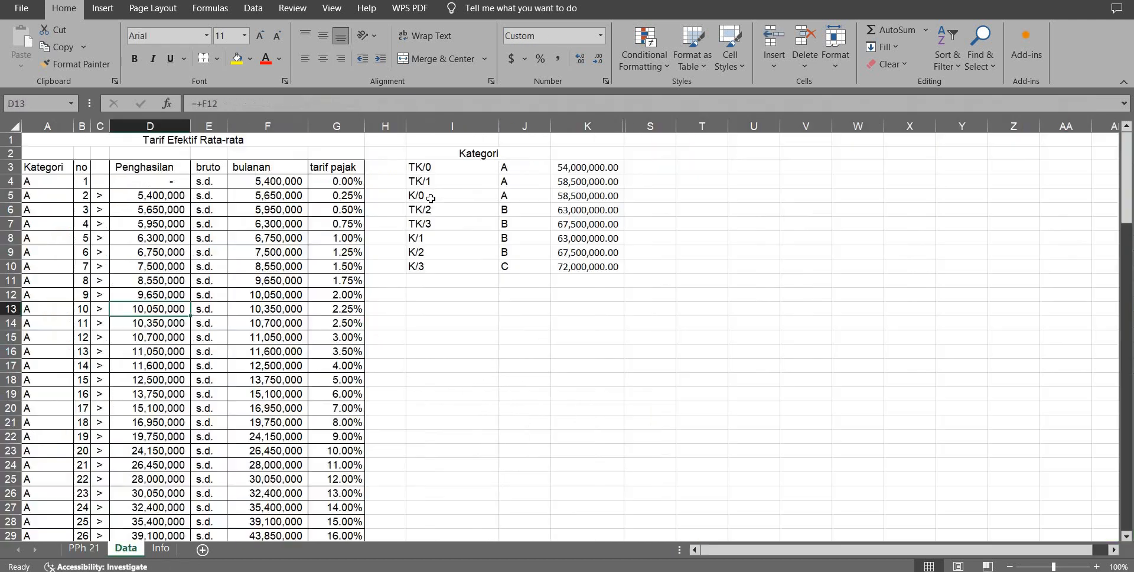
key("Left")
key("Left")
key("Right")
key("Right")
key("Up")
key("shift+space")
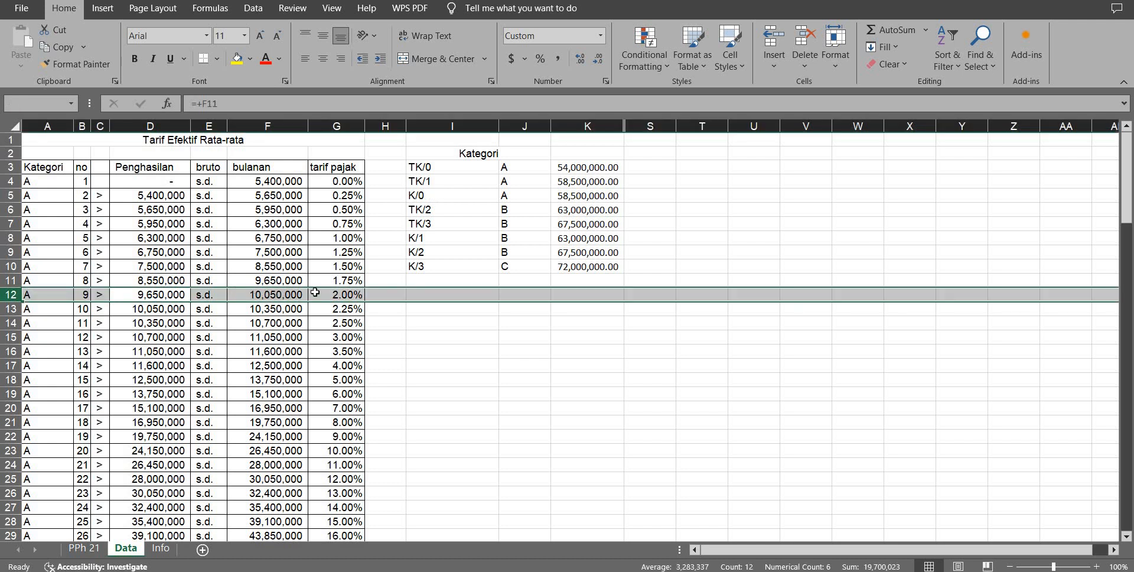
left_click(345, 294)
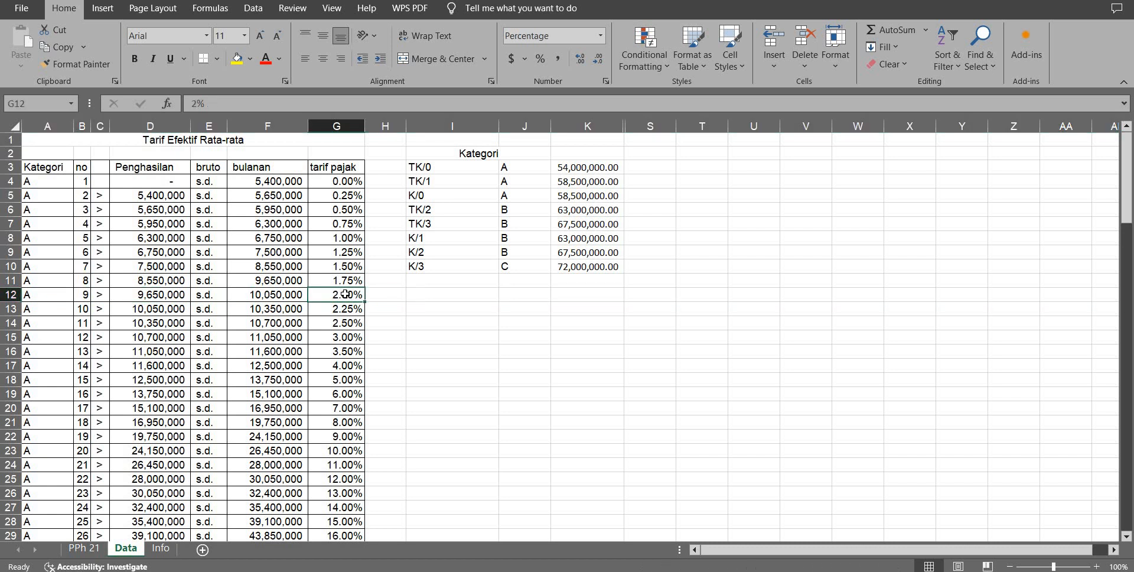
Step: Return to the PPh 21 sheet and examine the Tarif Efektif Rata-rata lookup formulas from Aug-24 up to the first months
key("ctrl+Page_Up")
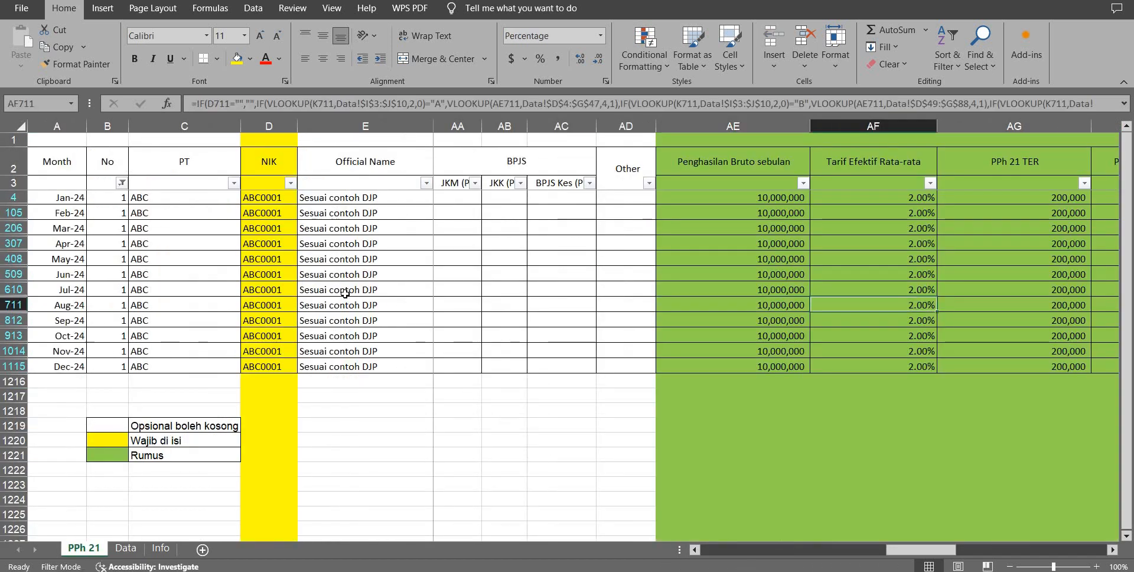
key("Up")
key("Up")
key("Up")
key("Up")
key("Up")
key("Up")
key("Up")
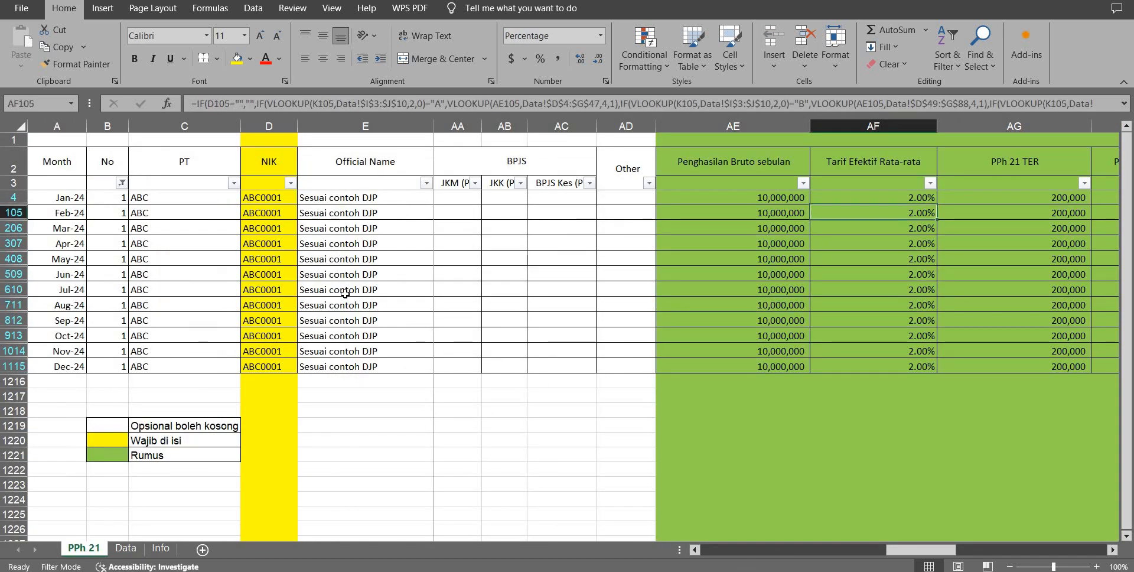
Step: Compare Jan-24's gross income and effective rate with the formula in its PPh 21 TER cell
key("Left")
key("Right")
key("Right")
key("Right")
key("Left")
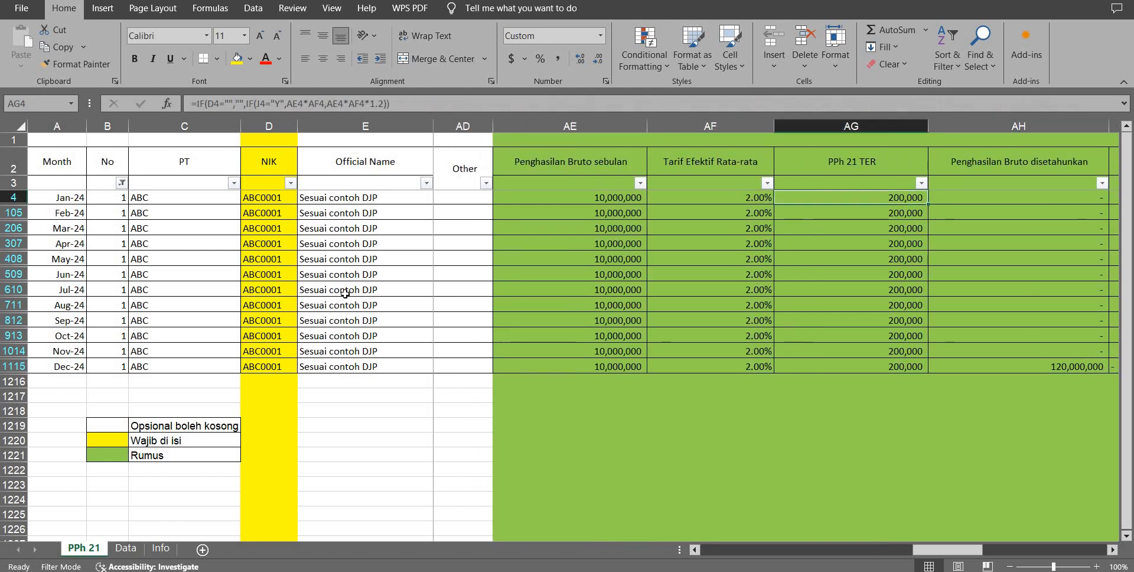
Step: Go along the Jan-24 row to PPh Sebulan and inspect its formula
key("Right")
key("Right")
key("Right")
key("Right")
key("Right")
key("Right")
key("Right")
key("Right")
key("Right")
key("Right")
key("Right")
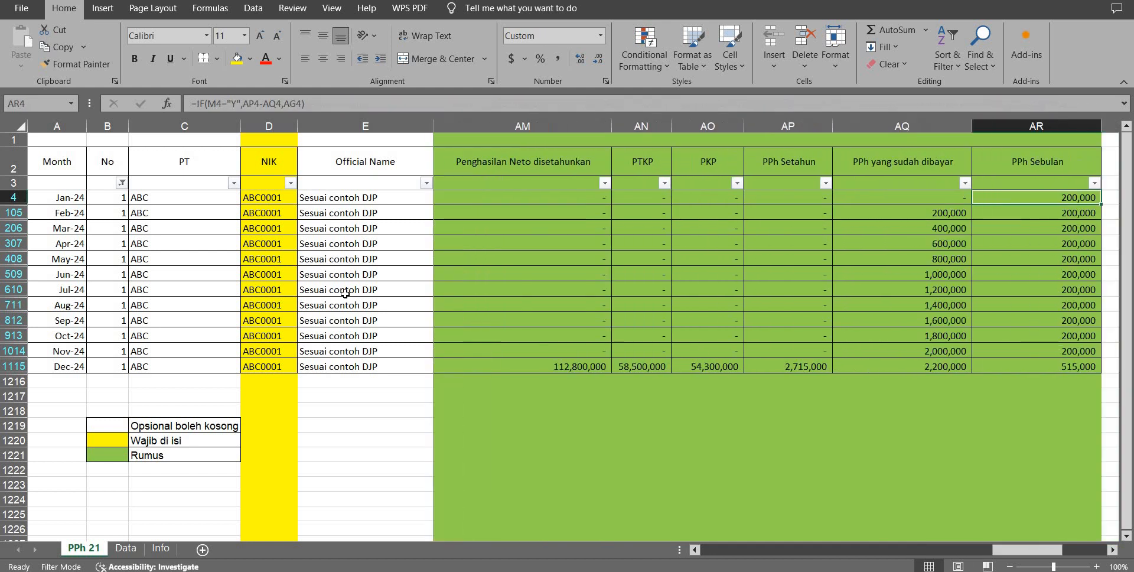
Step: Check Jan-24's Gross Up formula and return to its PPh Sebulan cell
key("ctrl+Left")
key("ctrl+Left")
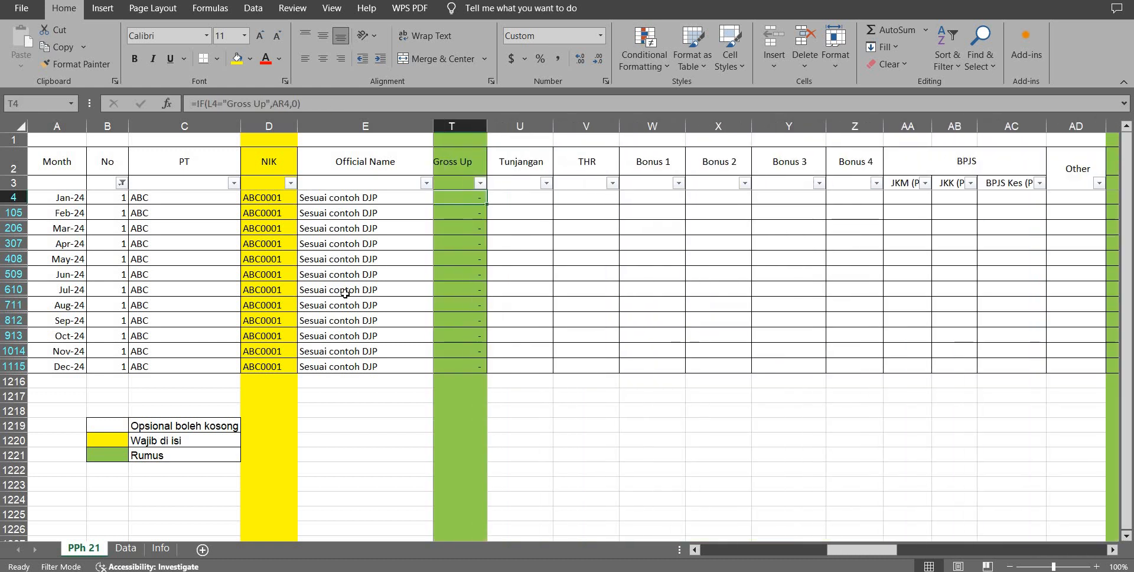
key("ctrl+Right")
key("ctrl+Right")
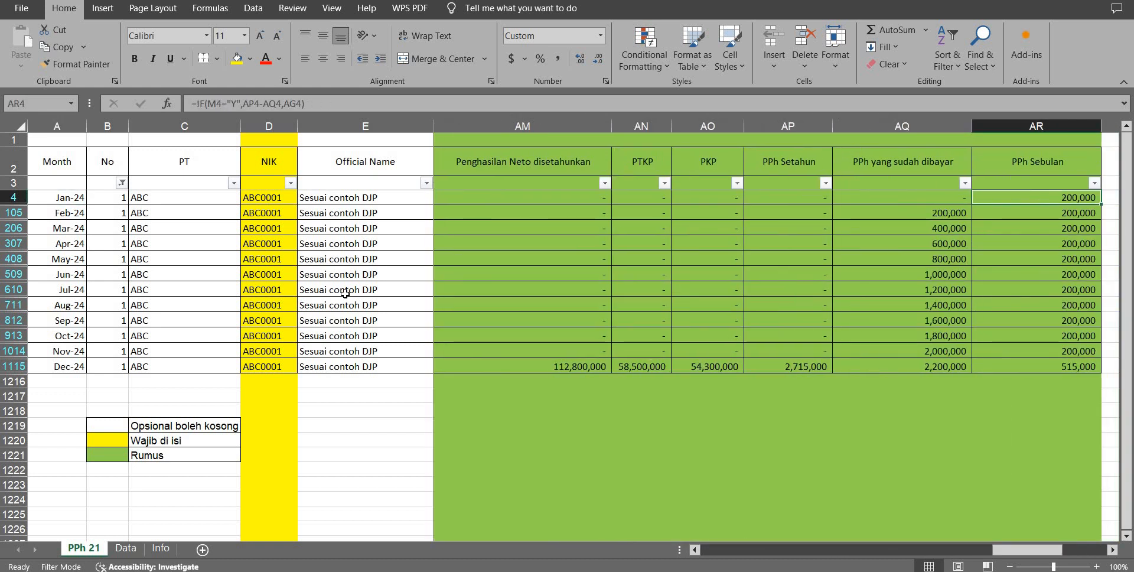
Step: Review the PPh Sebulan amounts by selecting the range from Jan-24 through Nov-24
key("shift+Down")
key("shift+Down")
key("shift+Down")
key("shift+Down")
key("shift+Down")
key("shift+Down")
key("shift+Down")
key("shift+Down")
key("shift+Down")
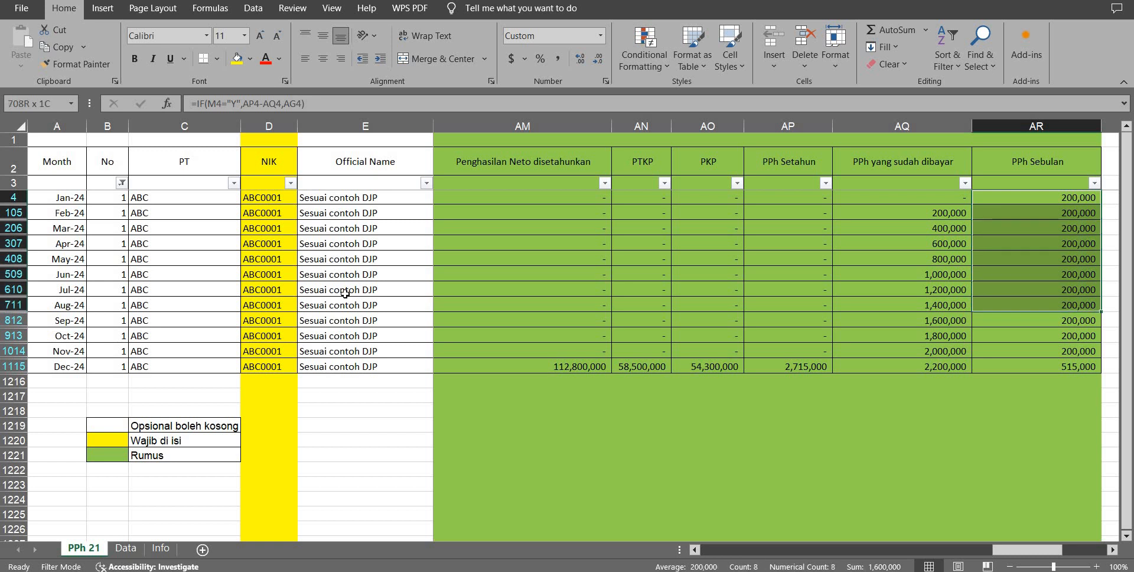
key("shift+Down")
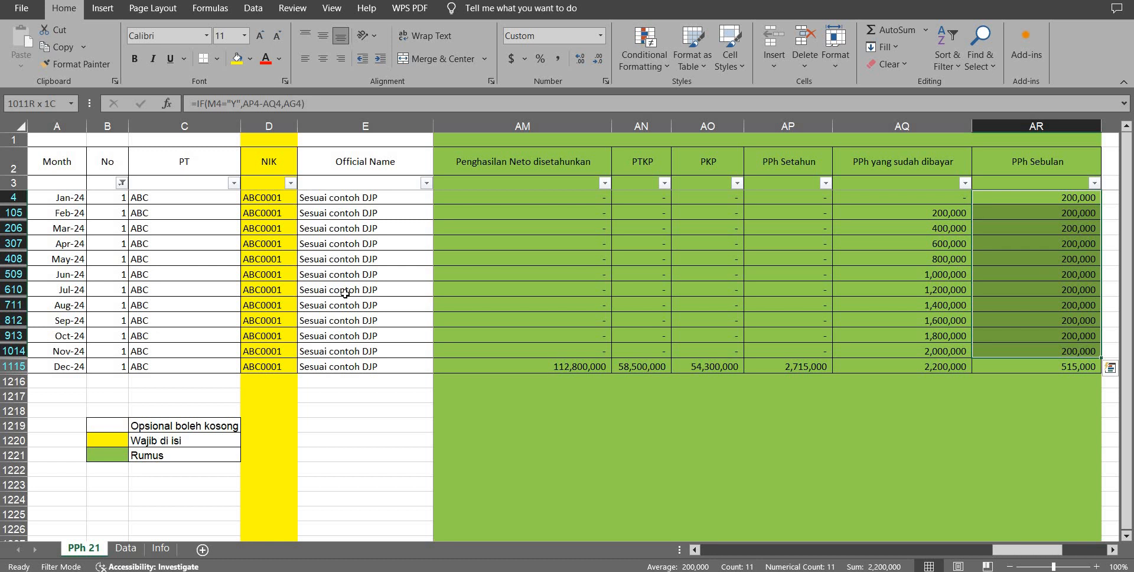
Step: Set Jan-24's Tax option to Gross Up
key("Left")
key("Left")
key("Left")
key("Left")
key("Left")
key("Left")
key("Left")
key("Left")
key("Left")
key("Left")
key("Left")
key("Left")
key("Left")
key("Left")
key("Left")
key("Left")
key("Left")
key("Left")
key("Left")
key("Left")
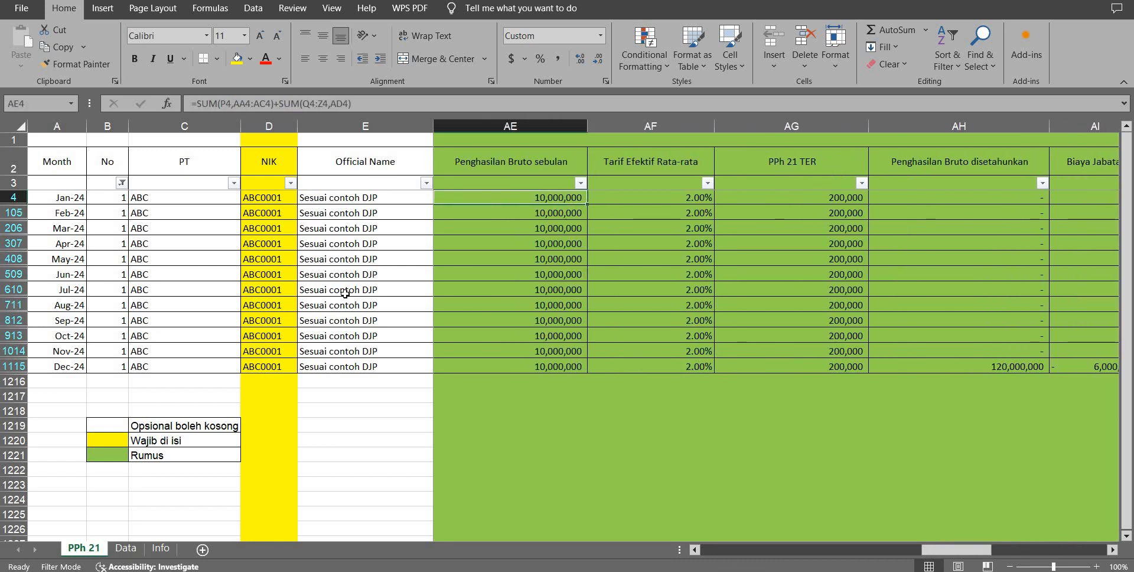
key("Right")
key("Right")
key("Right")
key("Right")
key("Right")
key("Right")
key("Right")
key("Right")
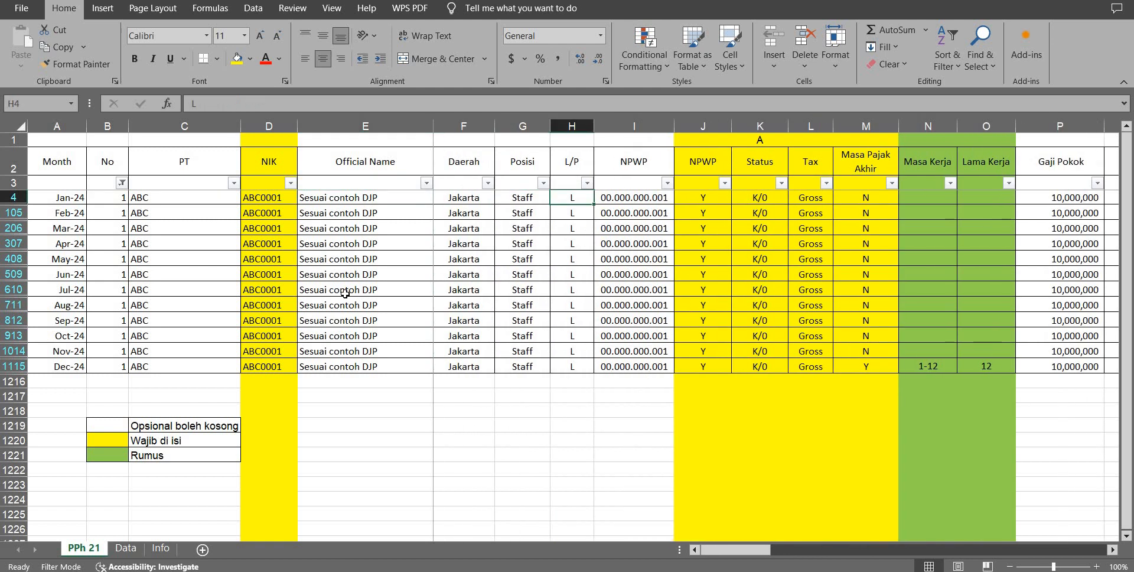
key("Right")
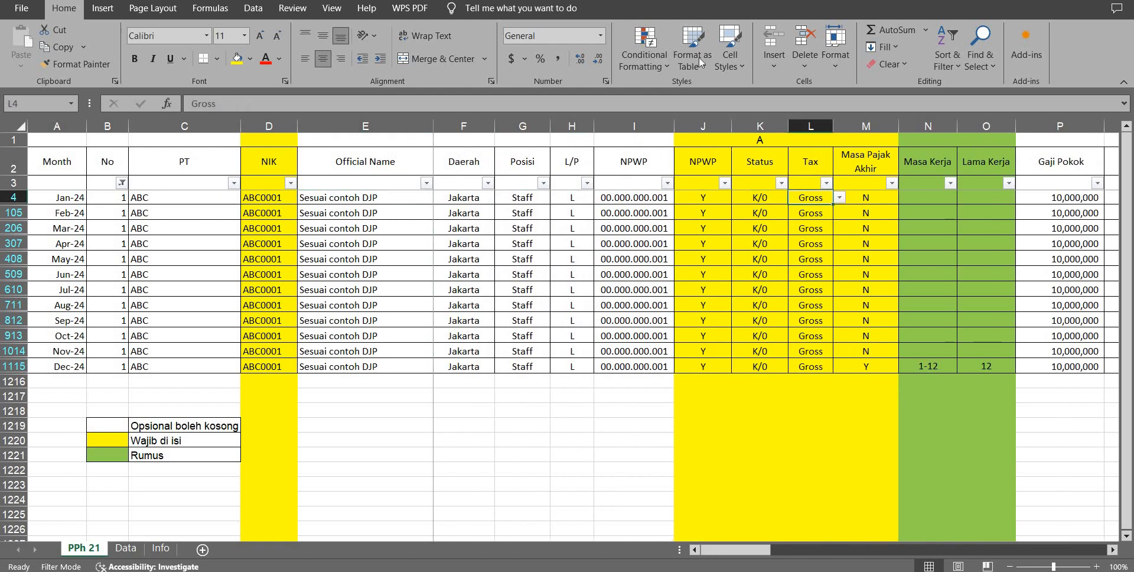
left_click(839, 197)
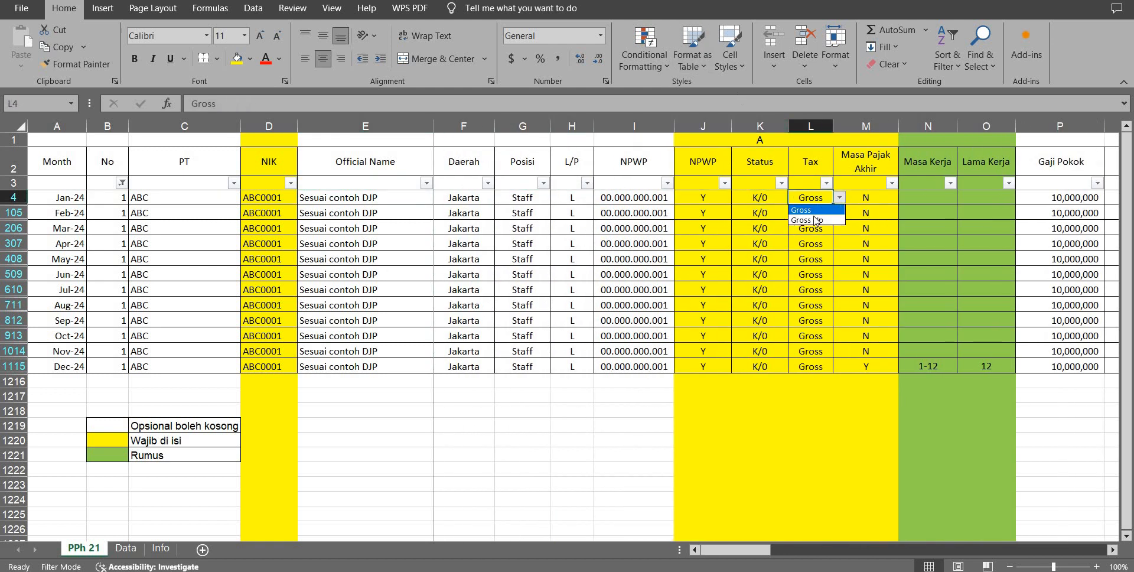
left_click(808, 220)
Step: Go along the Jan-24 row to PPh Sebulan to check the effect of the Gross Up option
key("Right")
key("Right")
key("Right")
key("Right")
key("Right")
key("Right")
key("Right")
key("Right")
key("Right")
key("Right")
key("Right")
key("Right")
key("Right")
key("Right")
key("Right")
key("Right")
key("Right")
key("Right")
key("Right")
key("Right")
key("Right")
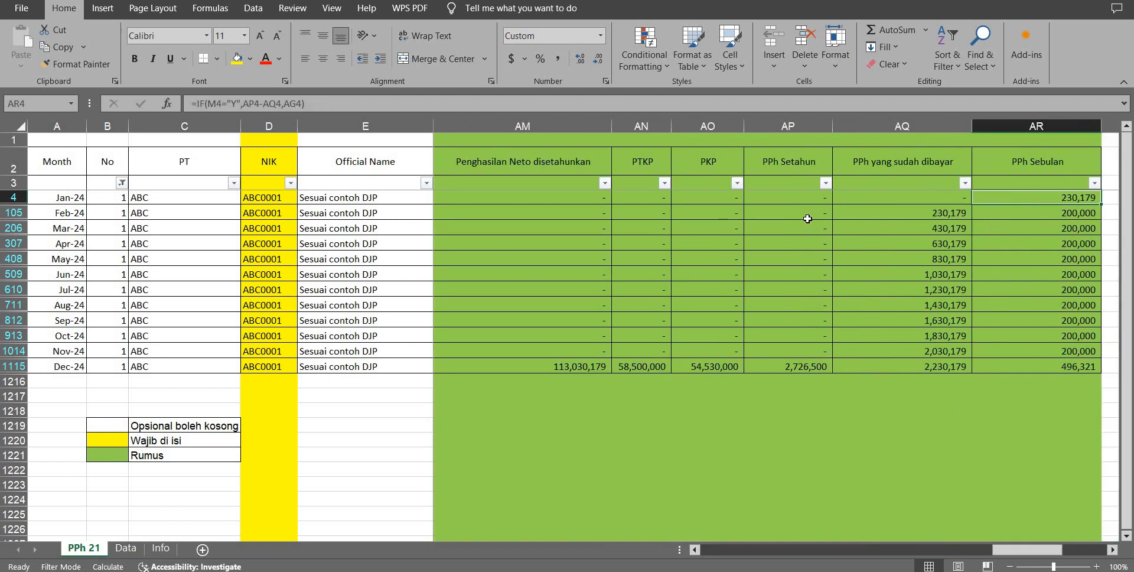
Step: Go back along the Jan-24 row to examine the amount in its Gross Up column
key("Left")
key("Left")
key("Left")
key("Left")
key("Left")
key("Left")
key("Left")
key("Left")
key("Left")
key("Left")
key("Left")
key("Left")
key("Left")
key("Left")
key("Left")
key("Left")
key("Left")
key("Left")
key("Left")
key("Left")
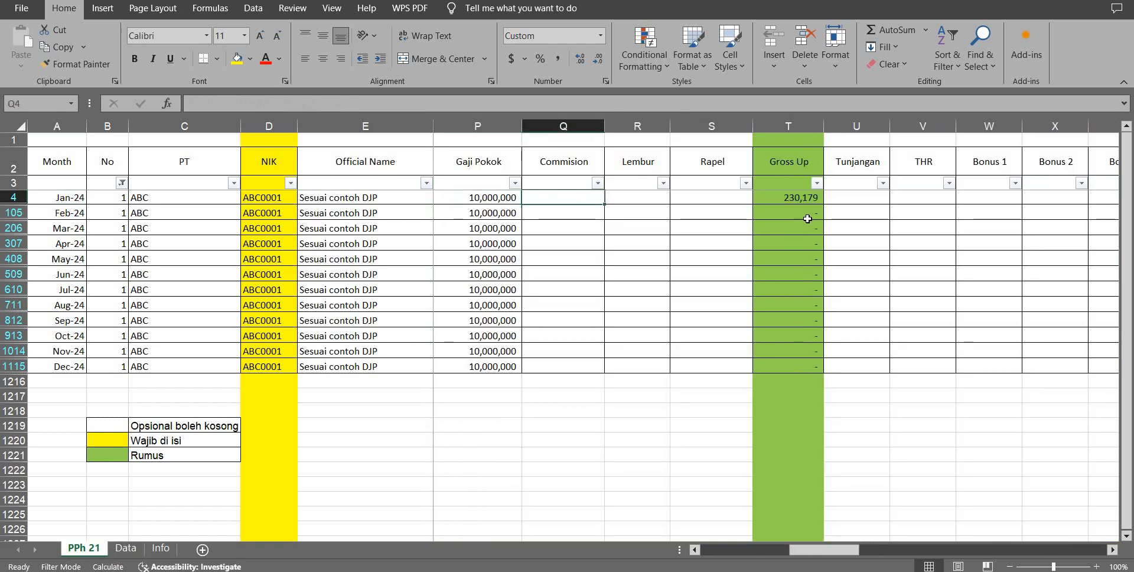
Step: Return to the PPh Sebulan column and compare Jan-24's amount with Feb-24's cell
key("Right")
key("Right")
key("Right")
key("Right")
key("Right")
key("Right")
key("Right")
key("Right")
key("Right")
key("Right")
key("Right")
key("Right")
key("Right")
key("Right")
key("Right")
key("Right")
key("Right")
key("Right")
key("Right")
key("Right")
key("Down")
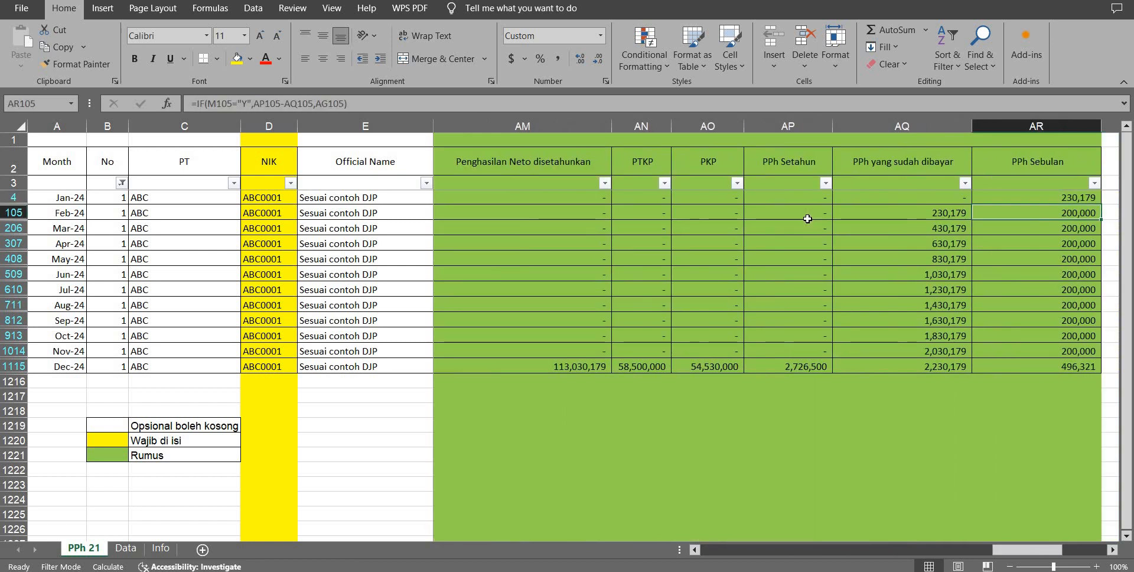
Step: Copy Jan-24's Gross Up option into Feb-24's Tax cell
key("Left")
key("Left")
key("Left")
key("Left")
key("Left")
key("Left")
key("Left")
key("Left")
key("Left")
key("Left")
key("Left")
key("Left")
key("Left")
key("Left")
key("Left")
key("Left")
key("Left")
key("Left")
key("Left")
key("Left")
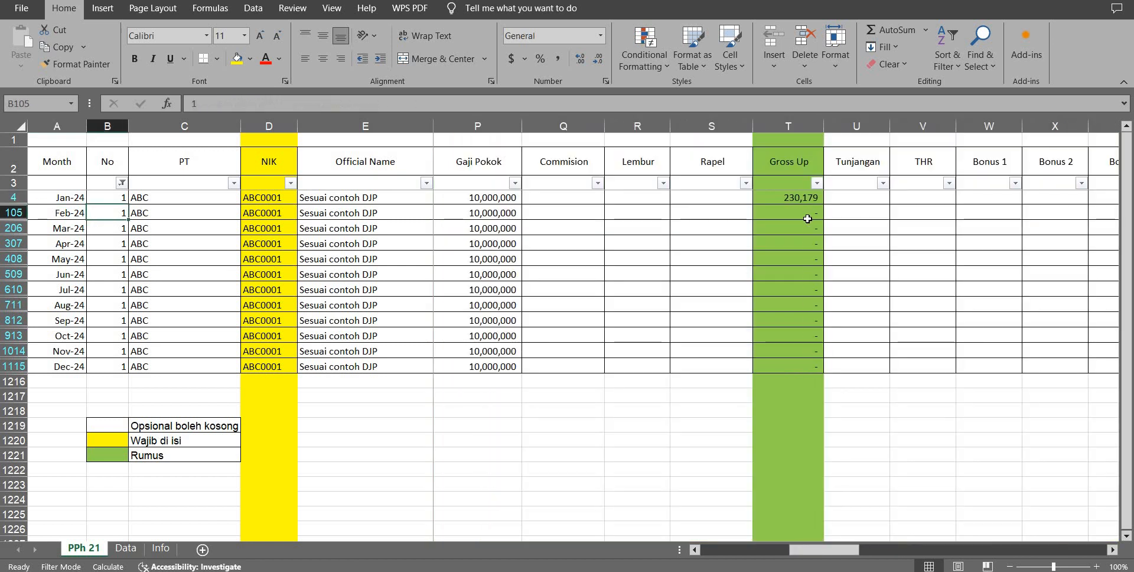
key("Right")
key("Right")
key("Right")
key("Right")
key("Right")
key("Right")
key("Right")
key("Right")
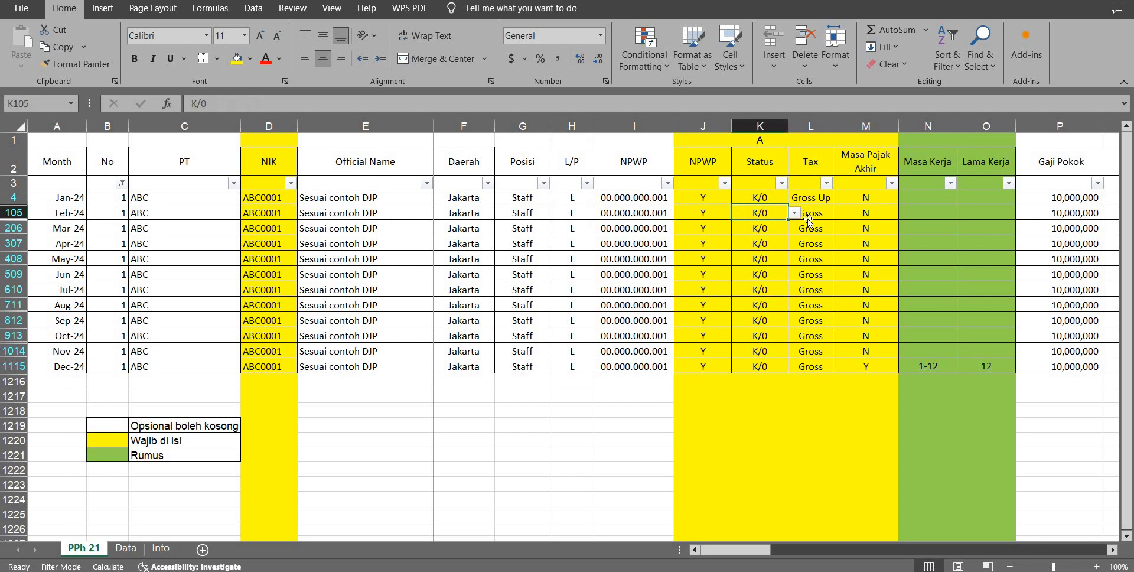
key("Left")
key("Up")
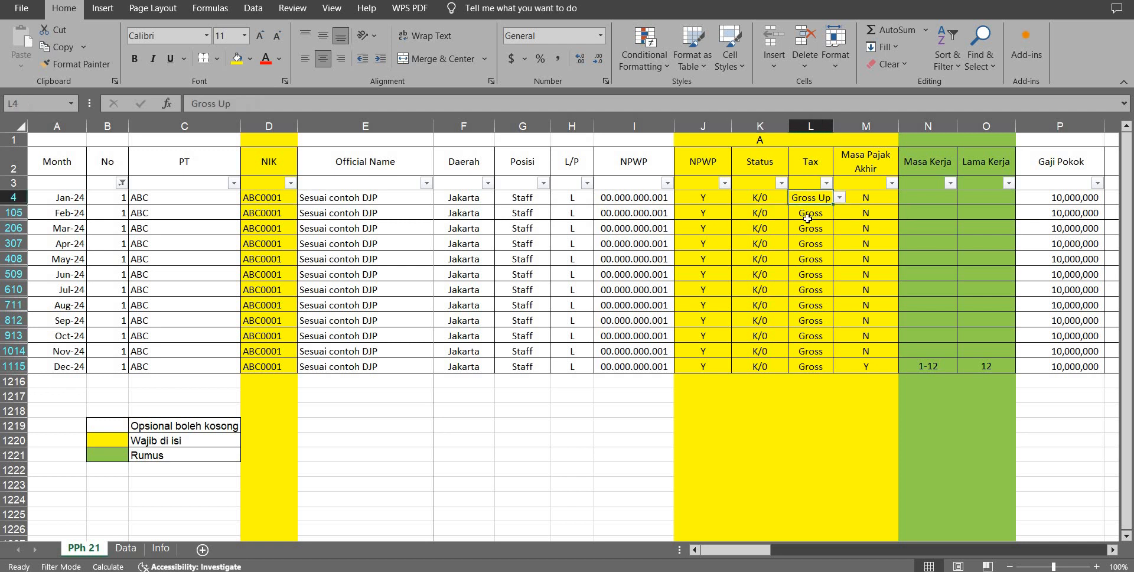
key("ctrl+c")
key("Down")
key("ctrl+v")
Step: Look across the Feb-24 row to check its Gross Up column and return to the Month cell
key("Right")
key("Right")
key("Right")
key("Right")
key("ctrl+Right")
key("ctrl+Right")
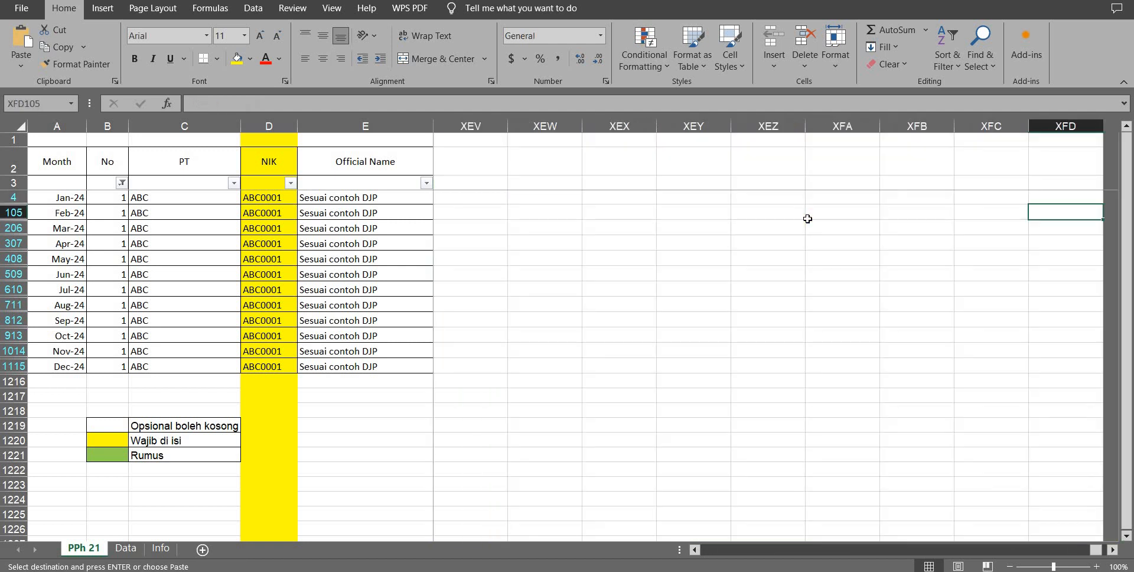
key("ctrl+Left")
key("ctrl+Left")
key("ctrl+Left")
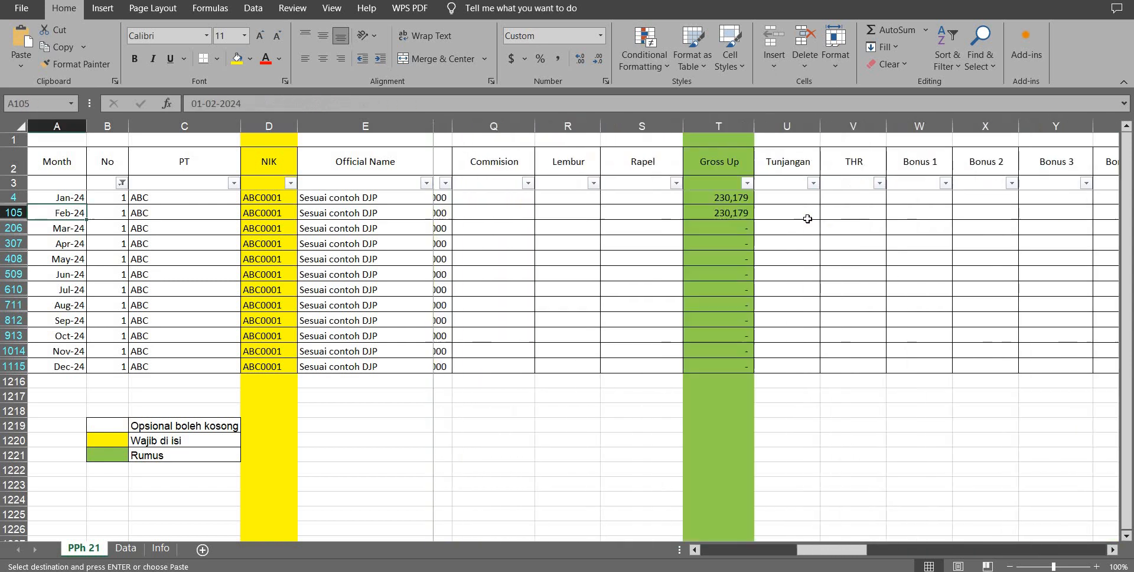
Step: Set Feb-24's Tax option back to Gross
key("Right")
key("Right")
key("Right")
key("Right")
key("Right")
key("Right")
key("Right")
key("Right")
key("Right")
key("Right")
key("Right")
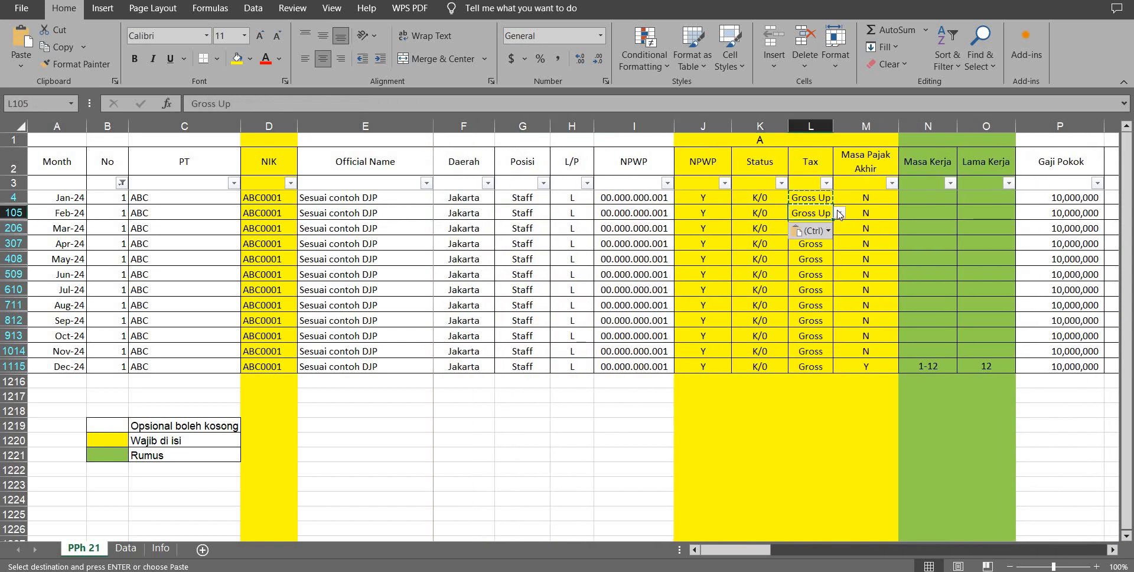
left_click(839, 213)
left_click(800, 225)
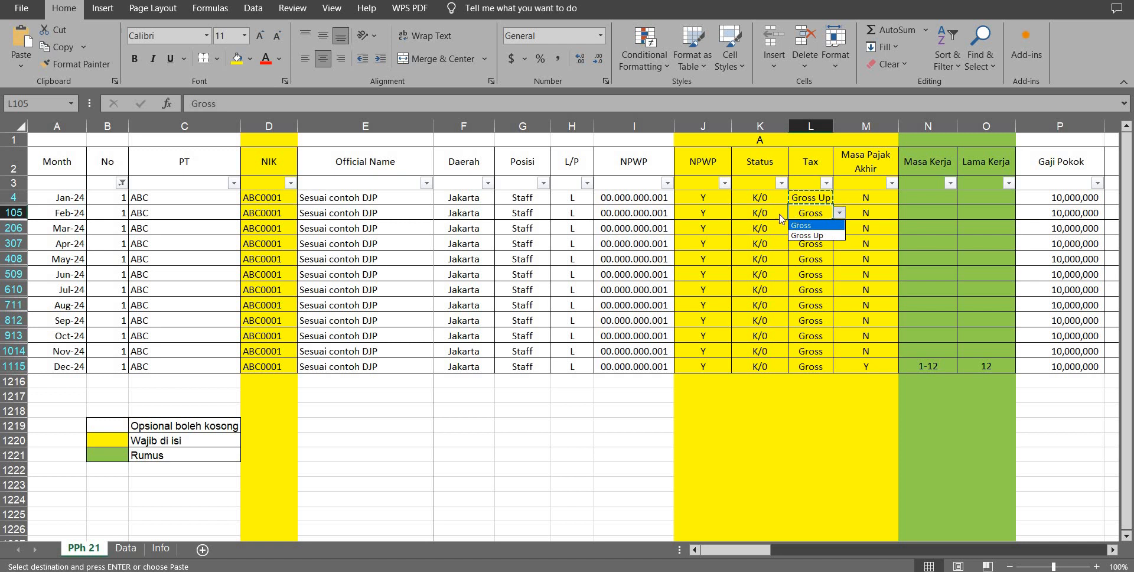
Step: Review the iterative calculation setting in the program's formula options and accept the dialog
left_click(21, 8)
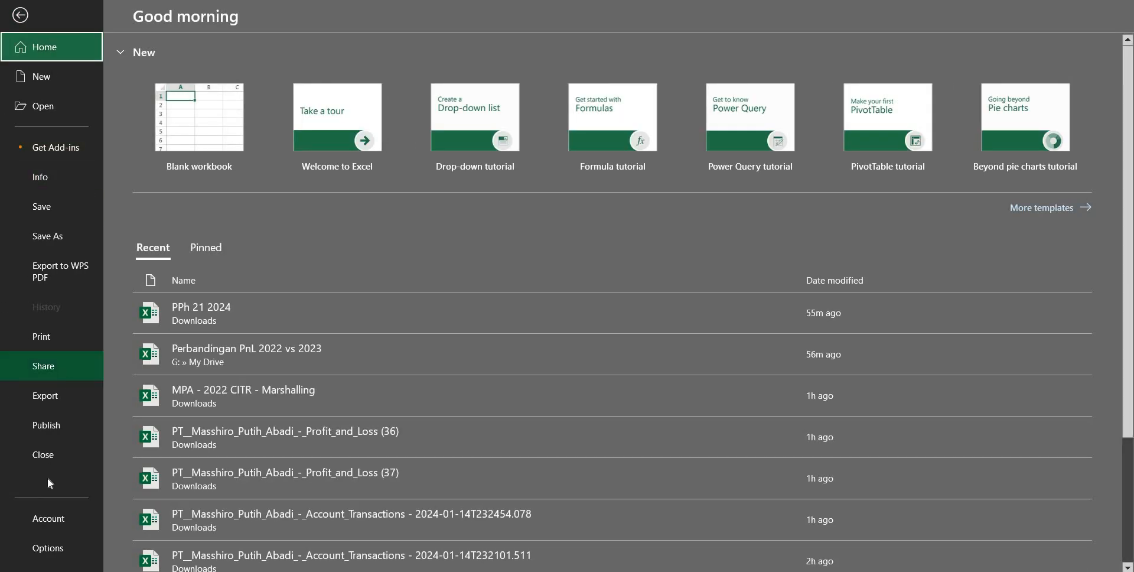
left_click(50, 540)
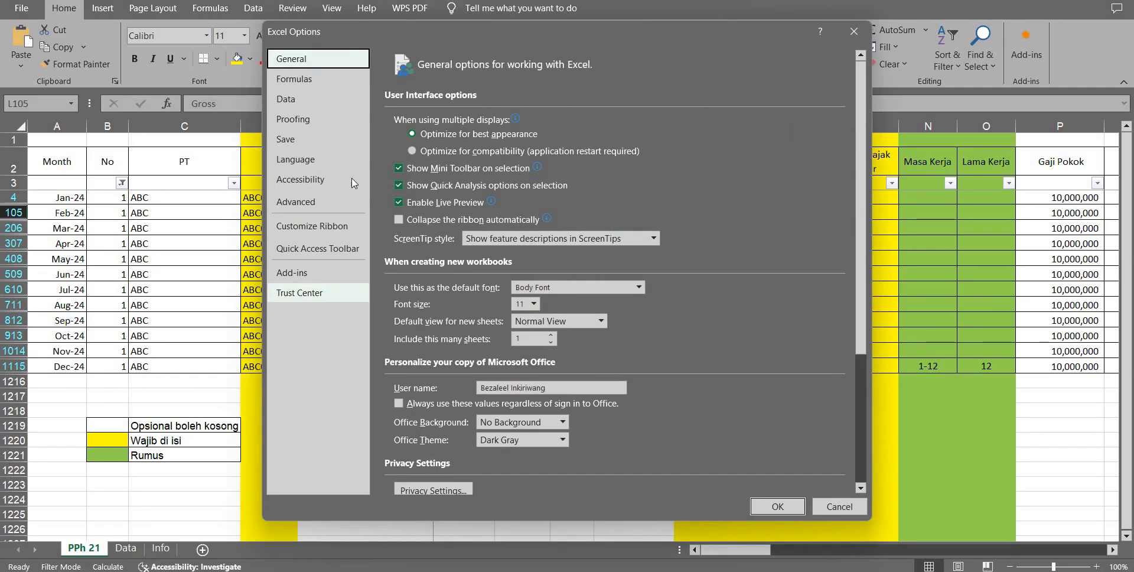
left_click(295, 80)
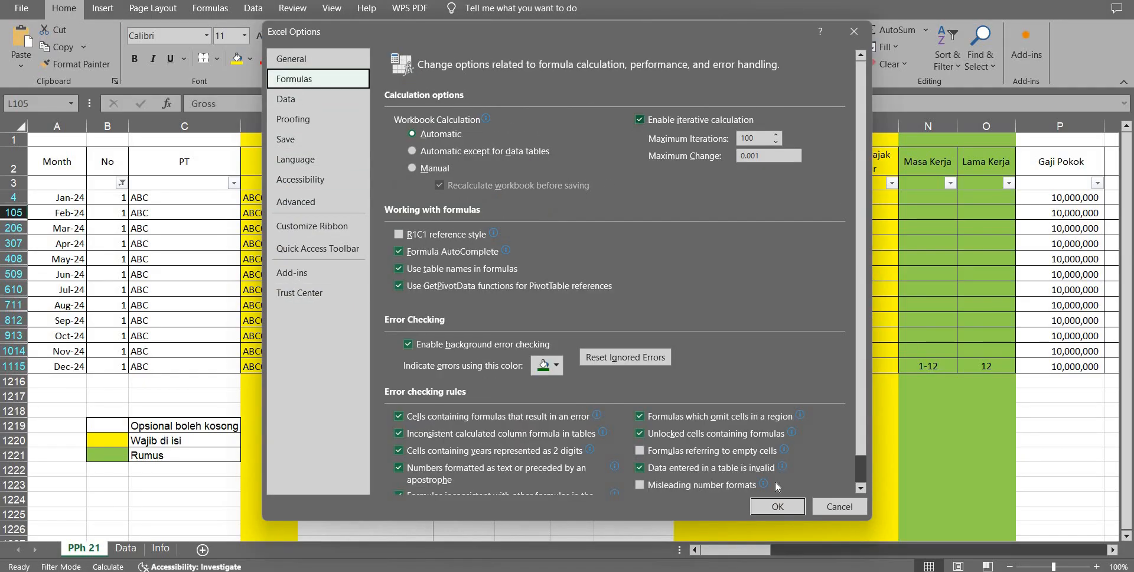
left_click(777, 506)
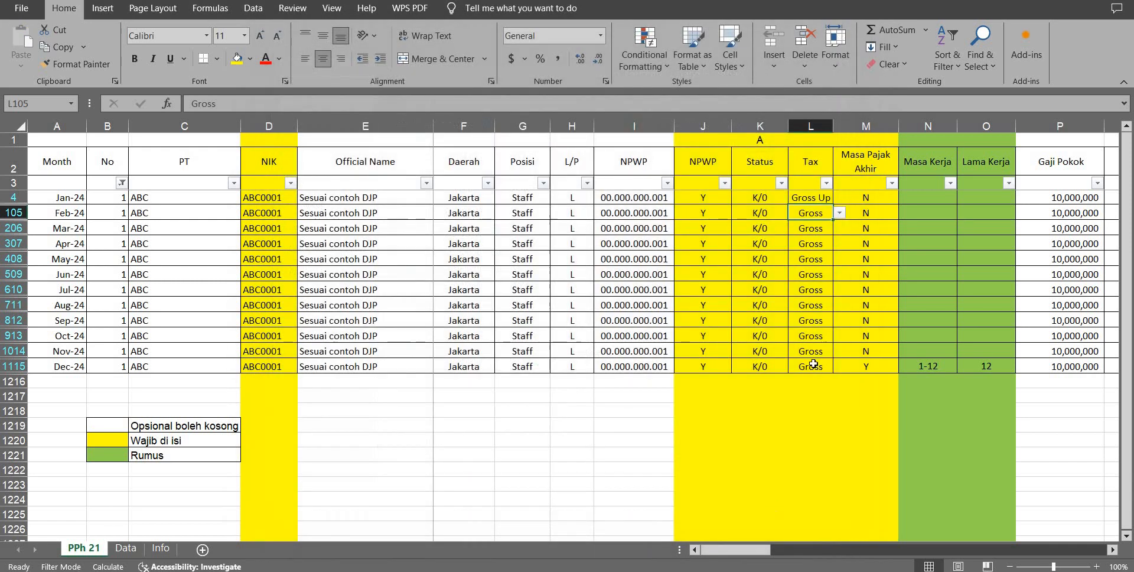
Step: Set Jan-24's Tax option to Gross
left_click(804, 199)
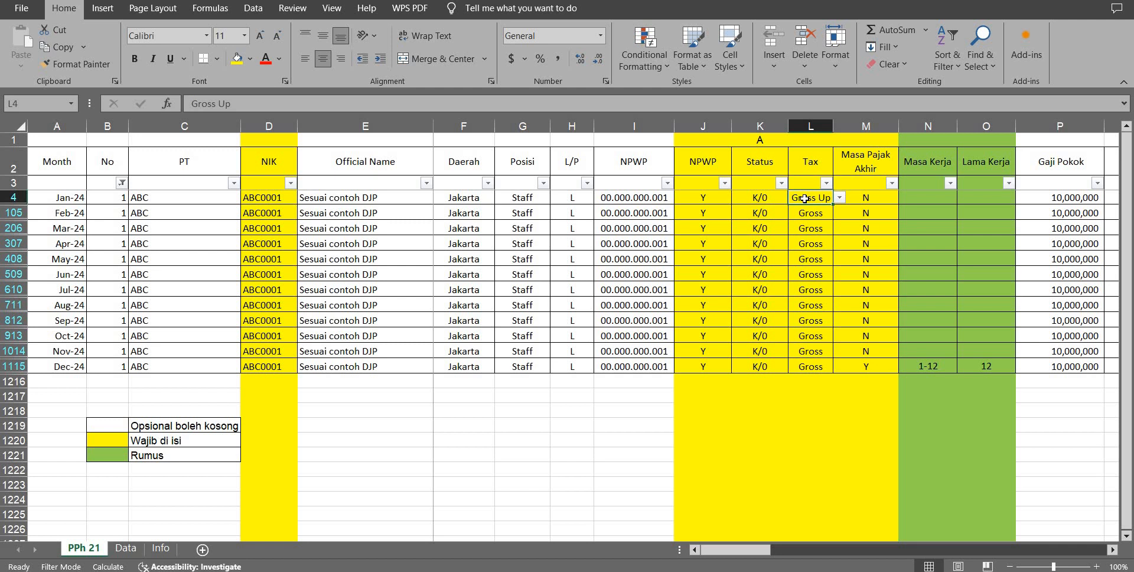
left_click(837, 198)
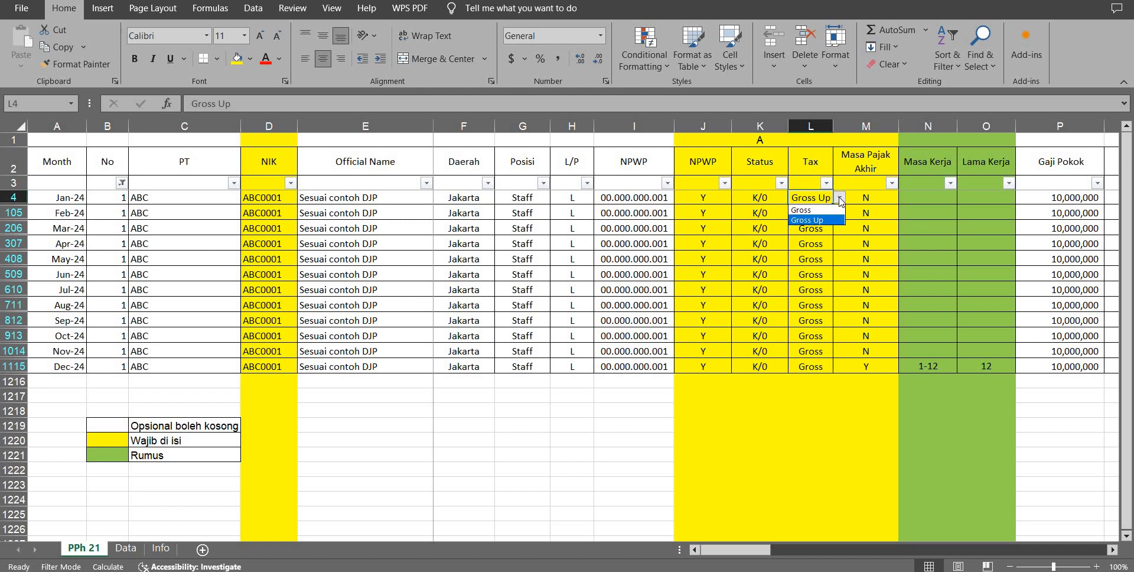
left_click(810, 210)
Step: Look across the Jan-24 row, past the Gross Up column, to PPh Sebulan at the end of the table
key("Right")
key("Right")
key("Right")
key("Right")
key("Right")
key("Right")
key("Right")
key("Right")
key("Right")
key("Right")
key("Right")
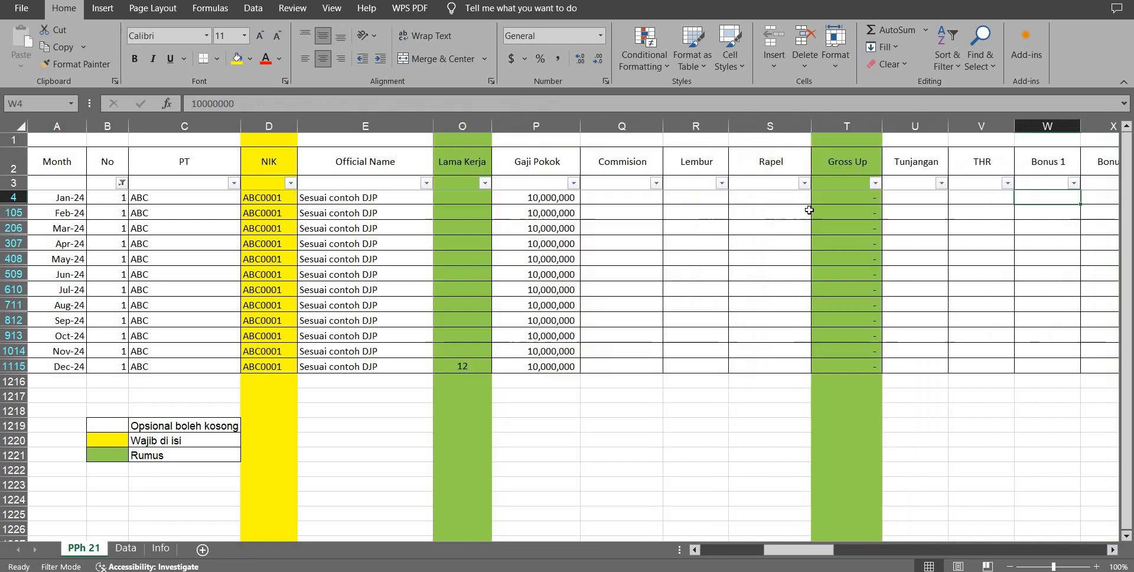
key("Right")
key("Right")
key("Right")
key("Right")
key("Right")
key("Right")
key("Right")
key("Right")
key("Right")
key("Right")
key("Right")
key("Right")
key("Right")
key("Right")
key("Right")
key("Right")
key("Right")
key("Right")
key("Right")
key("Right")
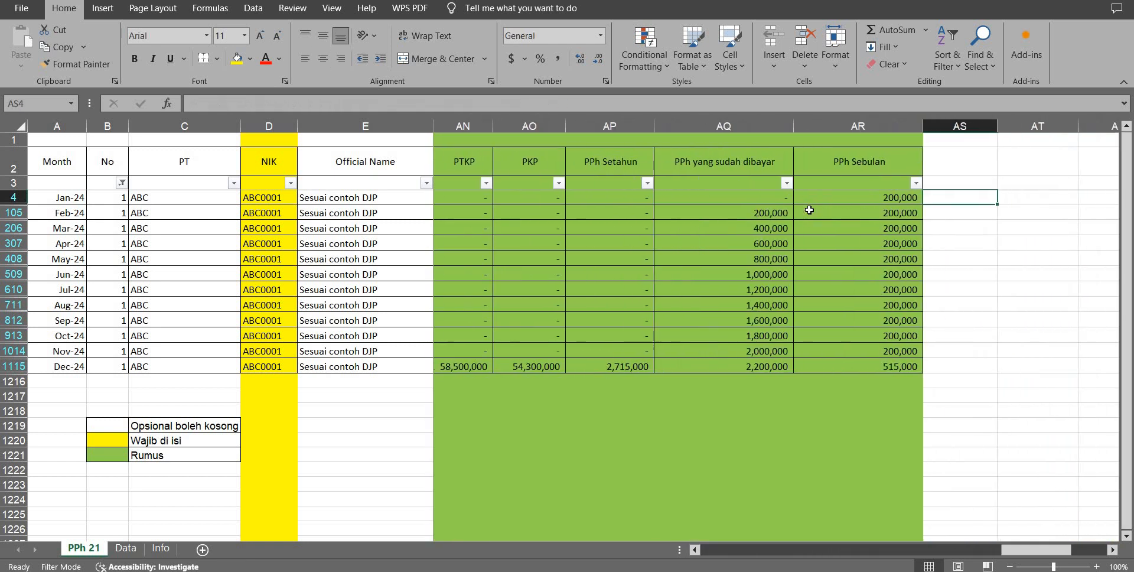
Step: Look back across the Mar-24 row from the end of the table to its Month cell
key("Down")
key("Down")
key("Left")
key("Left")
key("Left")
key("Left")
key("Left")
key("Left")
key("Left")
key("Left")
key("Left")
key("Left")
key("Left")
key("Left")
key("Left")
key("Left")
key("Left")
key("Left")
key("Left")
key("Left")
key("Left")
key("Left")
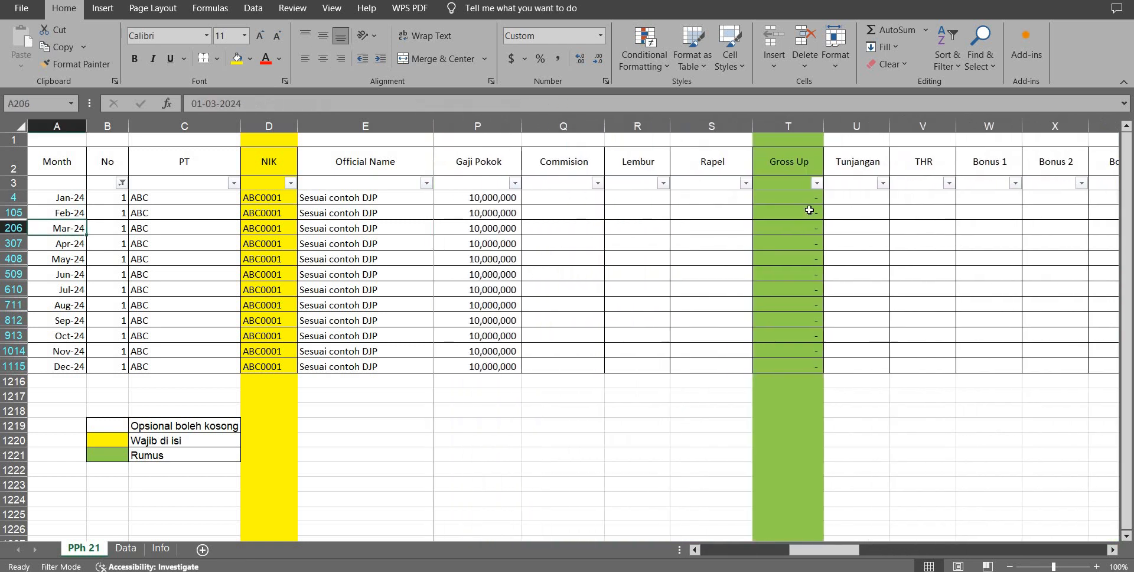
Step: Check the Tax options month by month from Mar-24 down to Nov-24
key("Right")
key("Right")
key("Right")
key("Right")
key("Right")
key("Right")
key("Right")
key("Right")
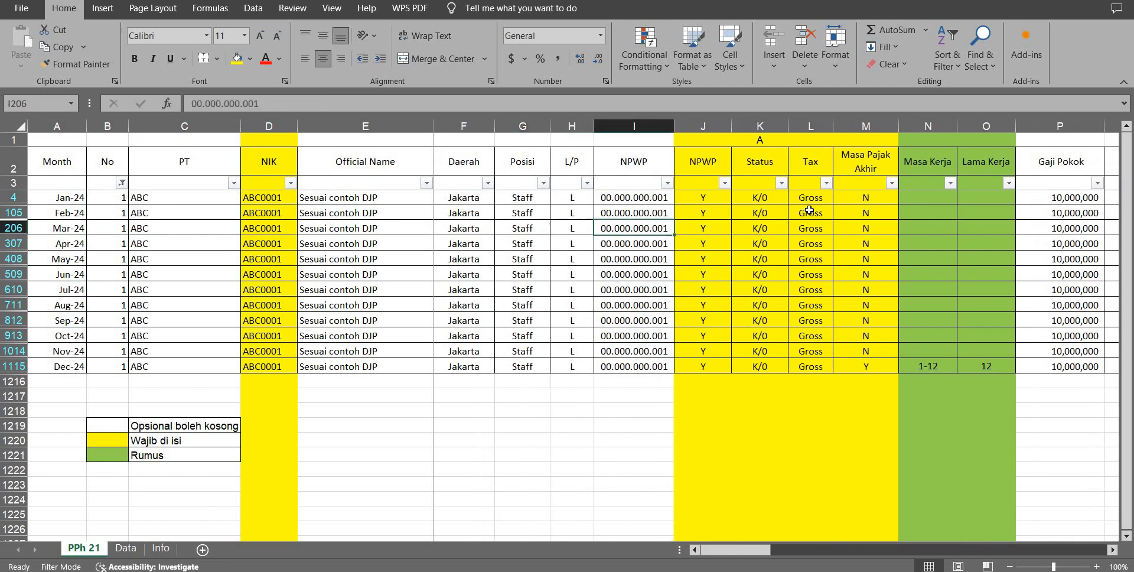
key("Right")
key("Right")
key("Right")
key("Down")
key("Down")
key("Down")
key("Down")
key("Down")
key("Down")
key("Down")
key("Down")
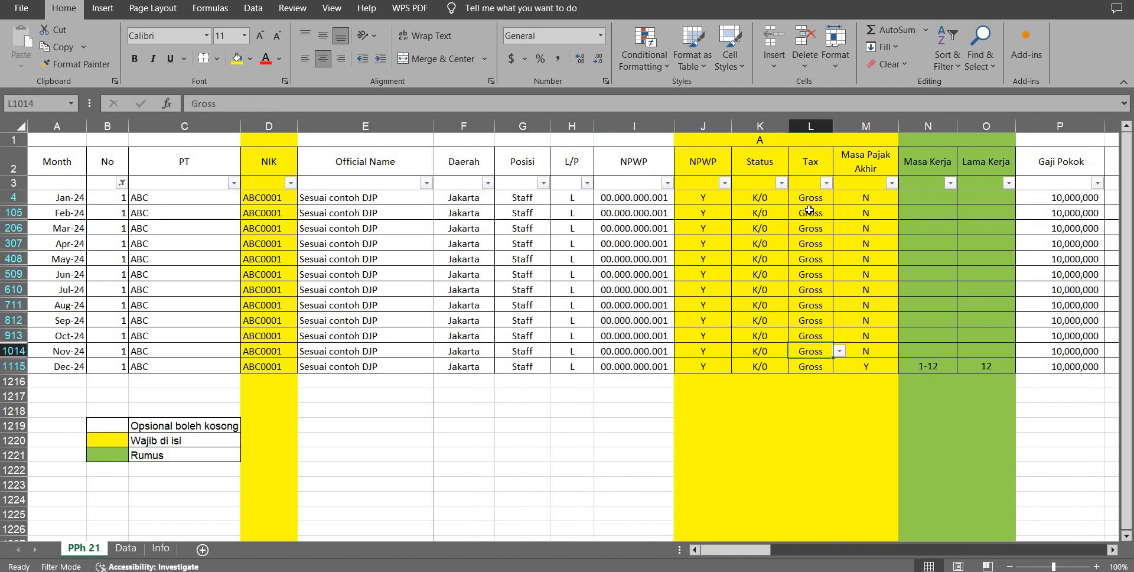
Step: Inspect Dec-24's Masa Pajak Akhir, set Aug-24's to Y, and check the August Masa Kerja and Lama Kerja
left_click(857, 366)
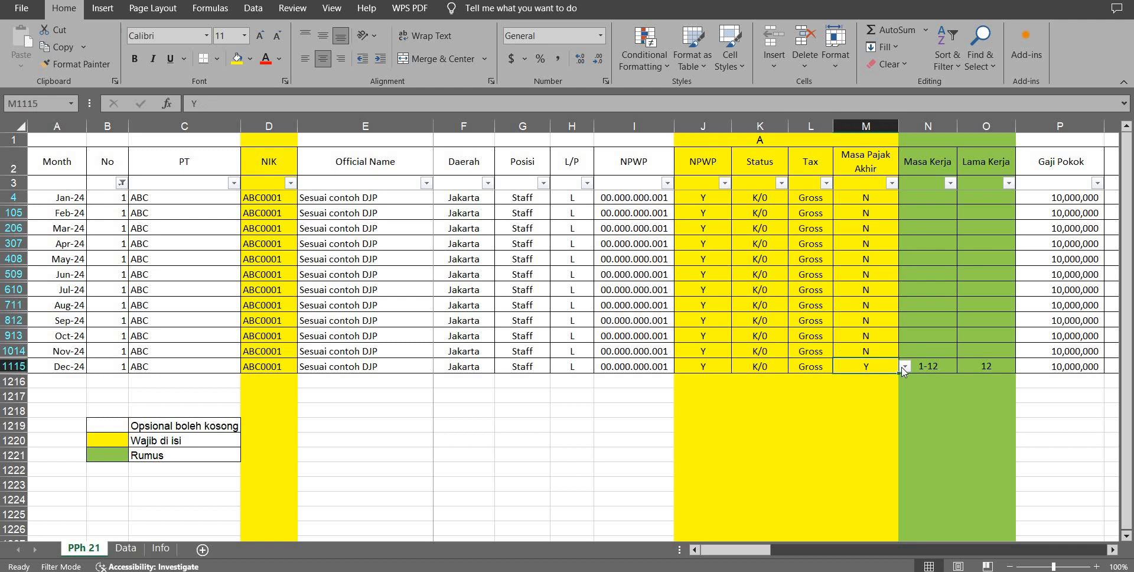
key("Up")
key("Up")
key("Up")
key("Up")
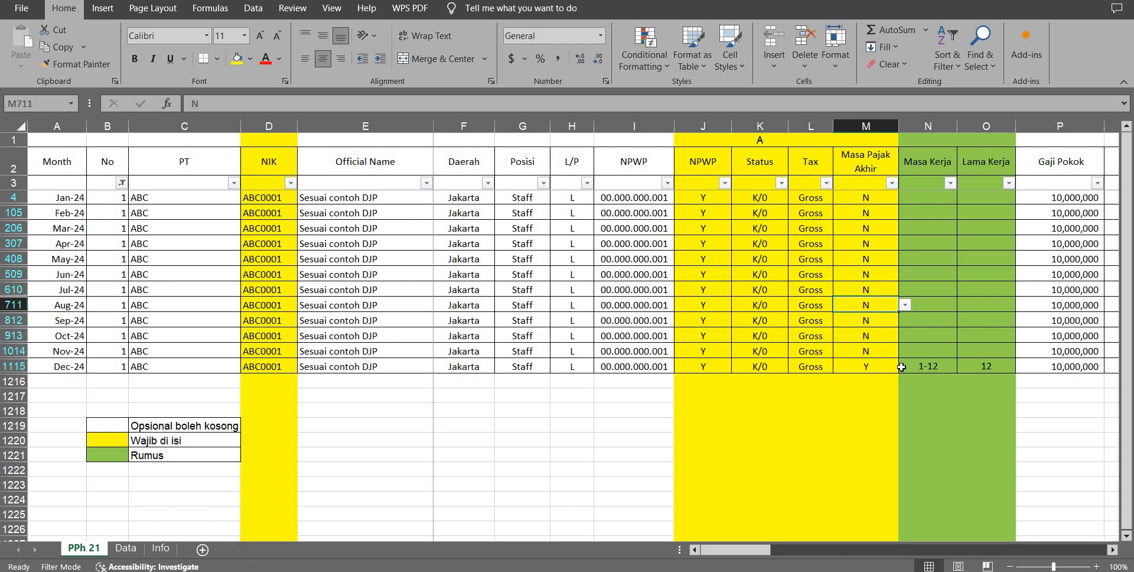
left_click(905, 304)
left_click(856, 318)
left_click(939, 305)
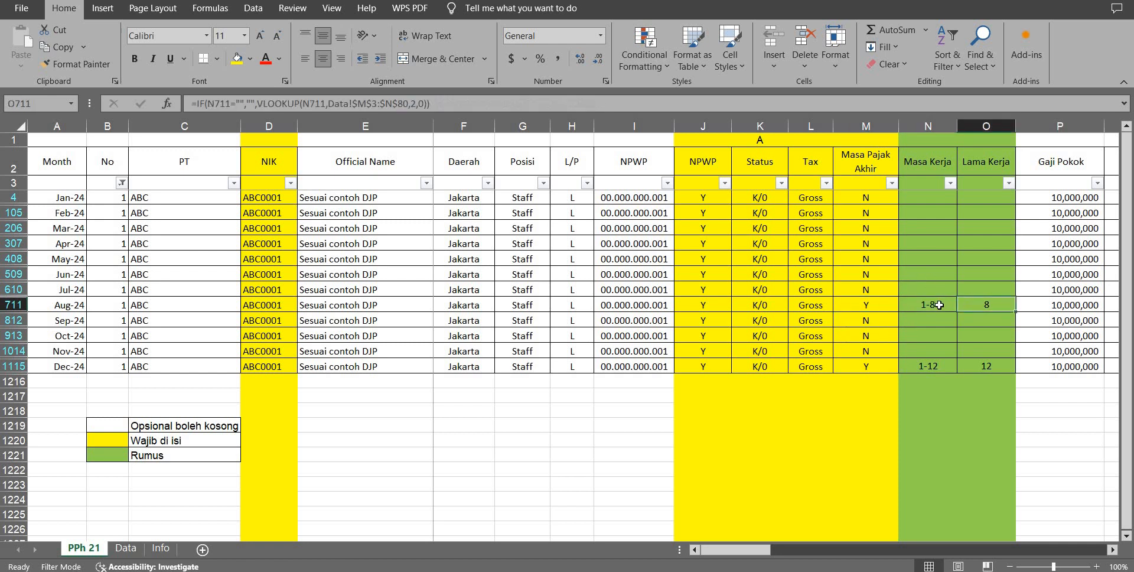
Step: Copy Jul-24's N into Aug-24's Masa Pajak Akhir cell
key("Left")
key("Up")
key("ctrl+c")
key("Down")
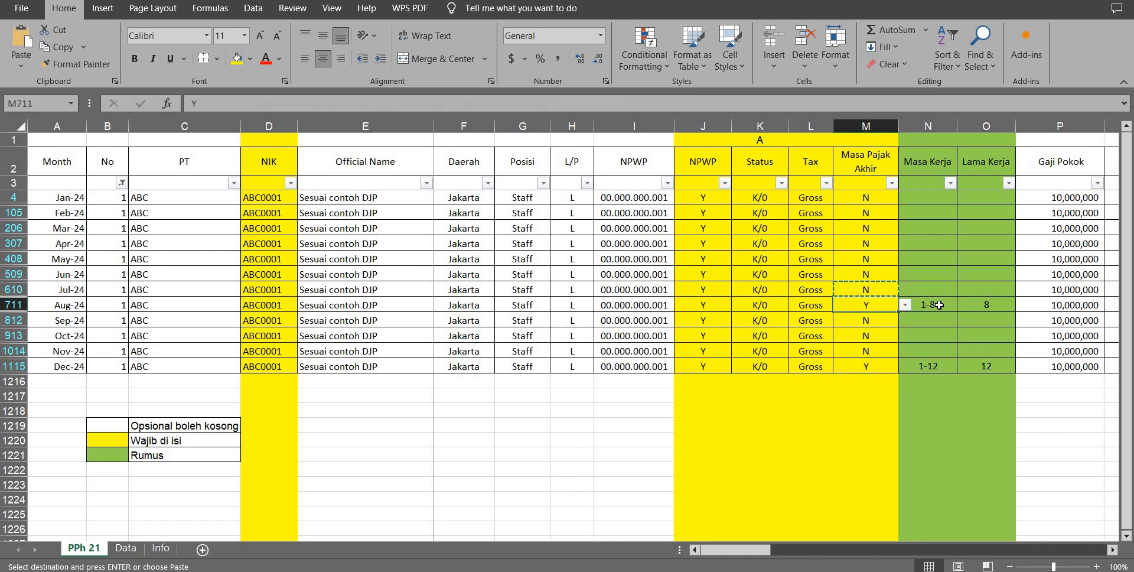
key("ctrl+v")
Step: Look across the Dec-24 row from Masa Pajak Akhir through the salary, allowance, bonus and BPJS columns
key("ctrl+Down")
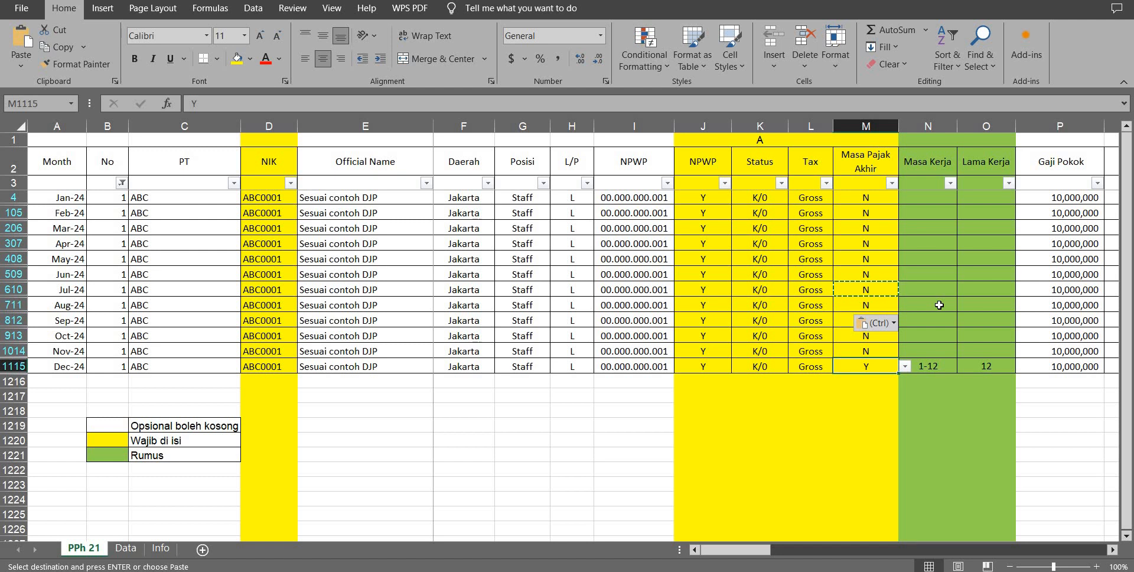
key("Right")
key("Right")
key("Right")
key("Right")
key("Right")
key("Right")
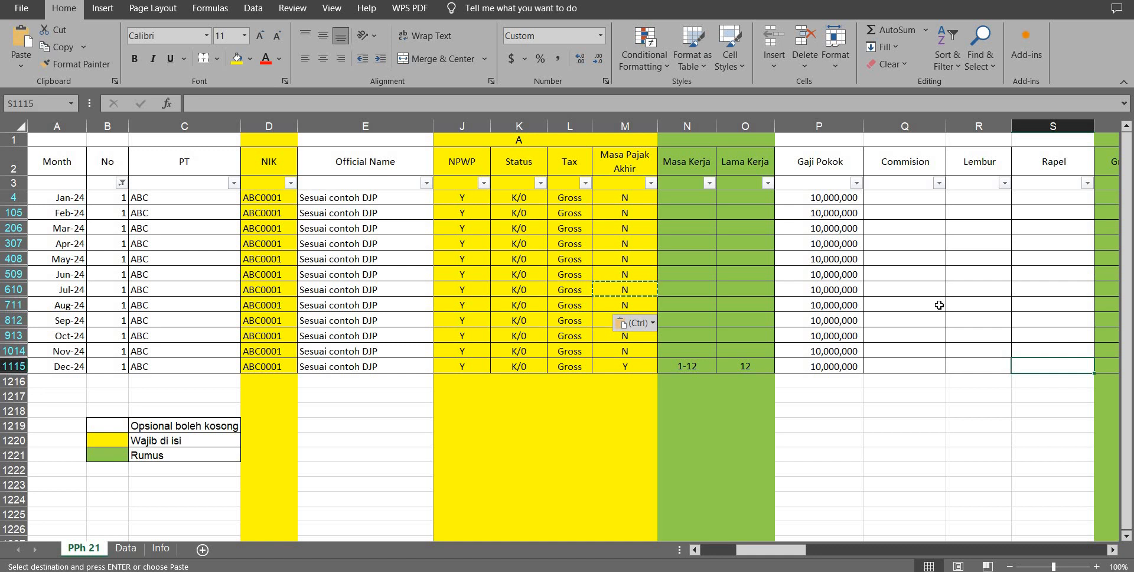
key("Right")
key("Right")
key("Right")
key("Right")
key("Right")
key("Right")
key("Right")
key("Right")
key("Right")
key("Right")
key("Right")
key("Right")
key("Right")
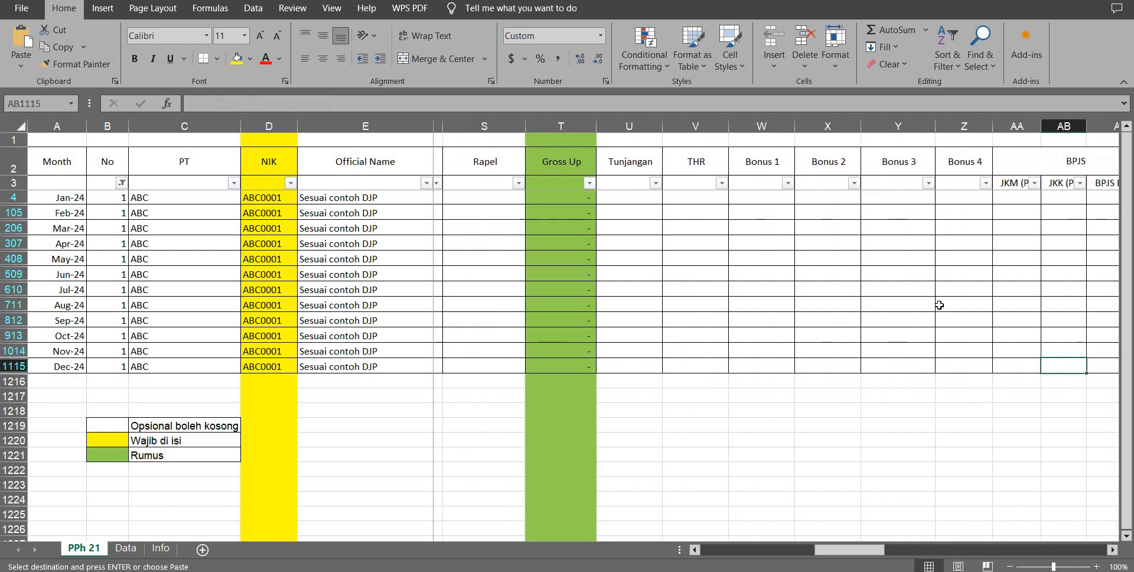
Step: Select Penghasilan Bruto sebulan for Jan-24 to Dec-24 to read its sum
key("Left")
key("ctrl+shift+Up")
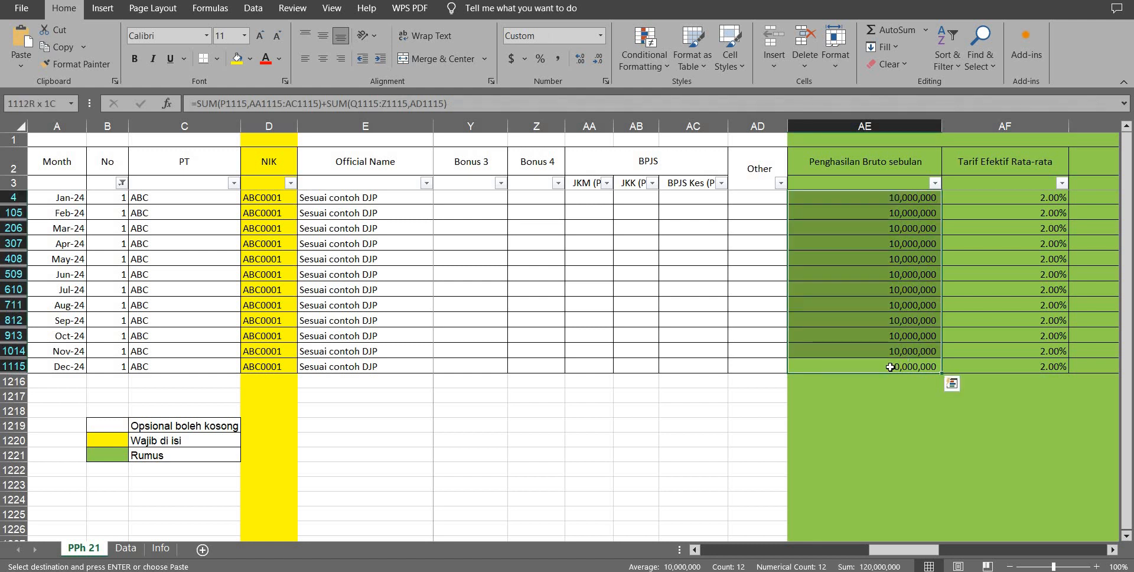
key("Down")
Step: Examine Dec-24's Tarif Efektif Rata-rata and PPh 21 TER cells and the neighbouring annualised columns
key("Right")
key("Right")
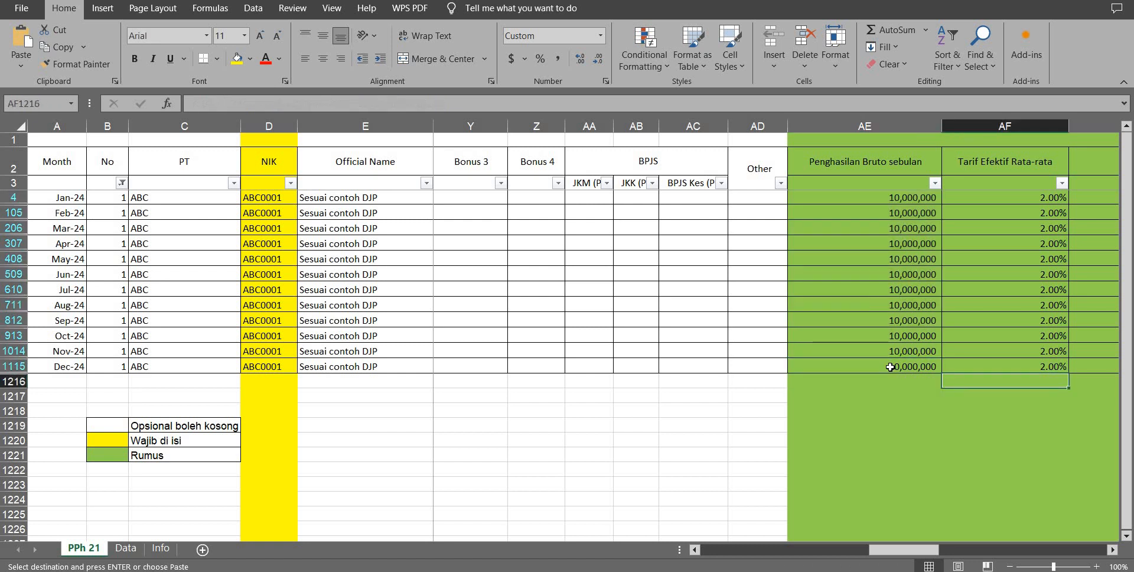
key("Up")
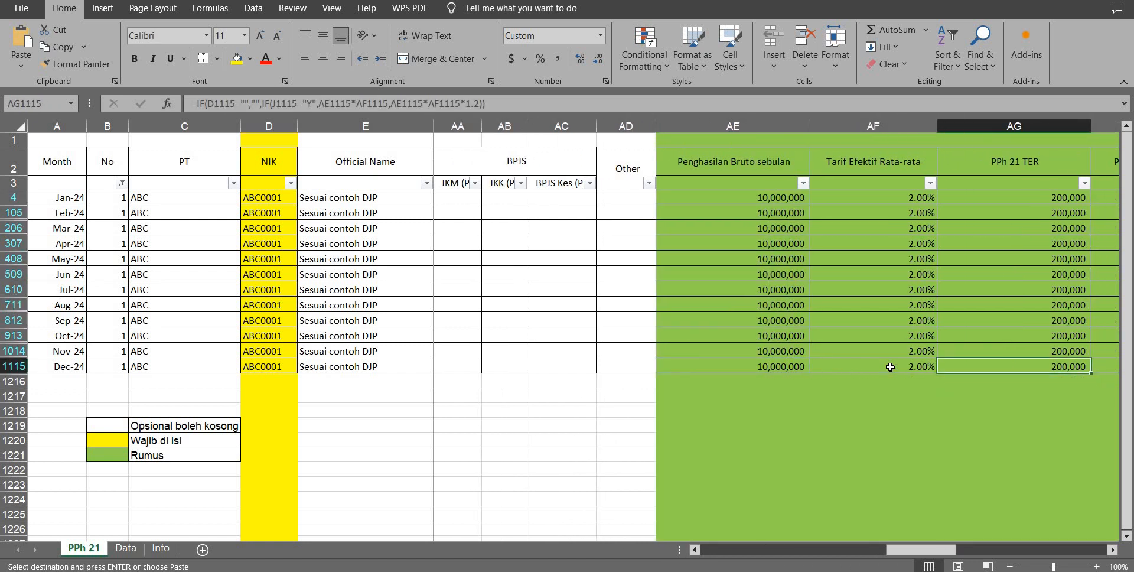
key("Left")
key("Right")
key("Right")
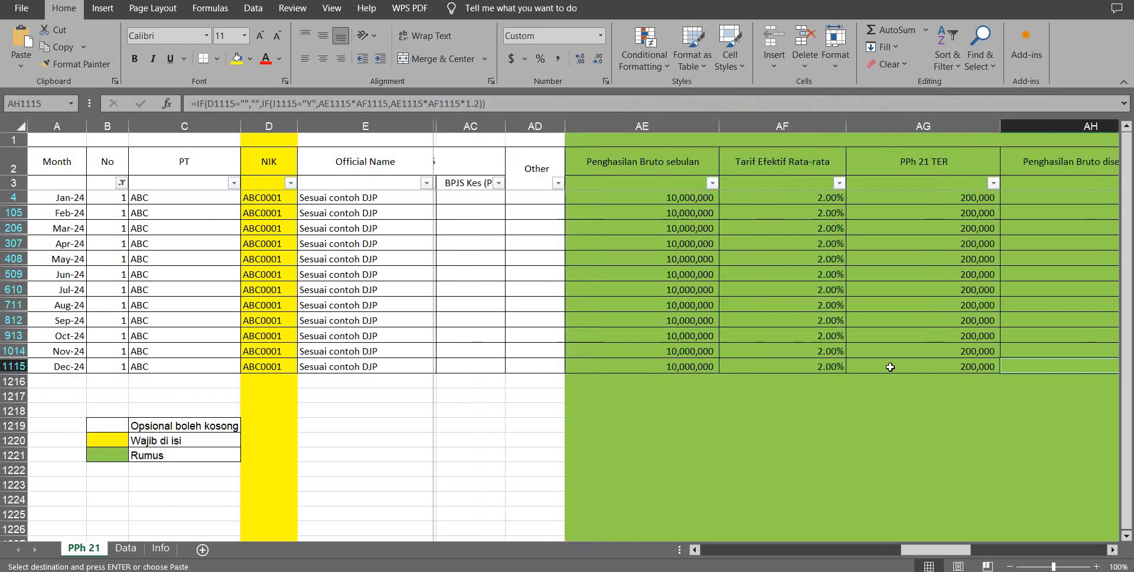
key("Right")
Step: Select PPh 21 TER for Jan-24 to Nov-24 to read the sum for those months
key("Left")
key("Left")
key("Left")
key("Left")
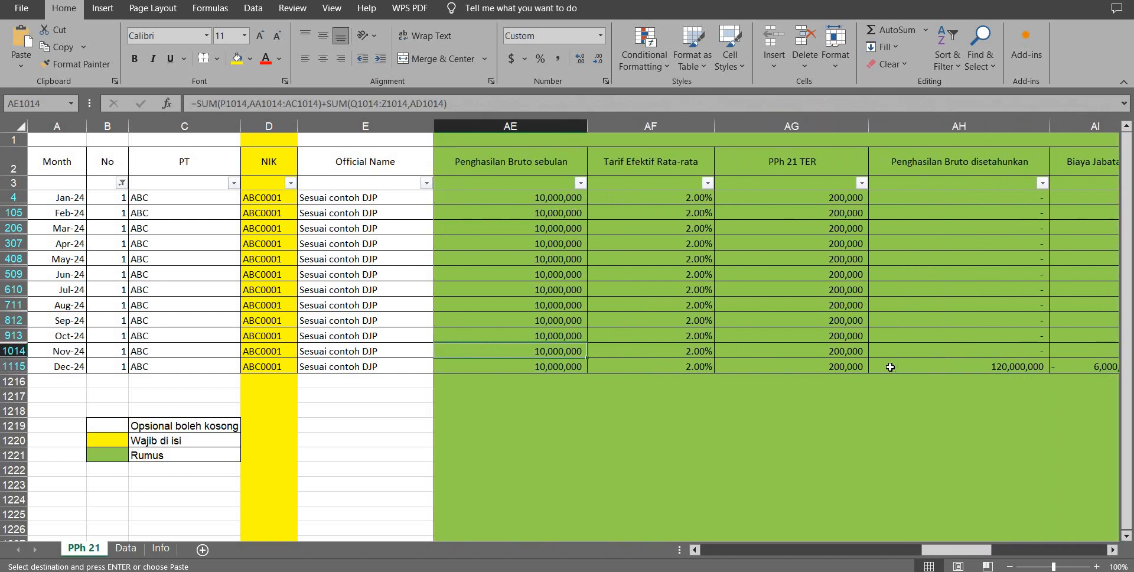
key("Up")
key("Right")
key("Right")
key("shift+Up")
key("ctrl+shift+Up")
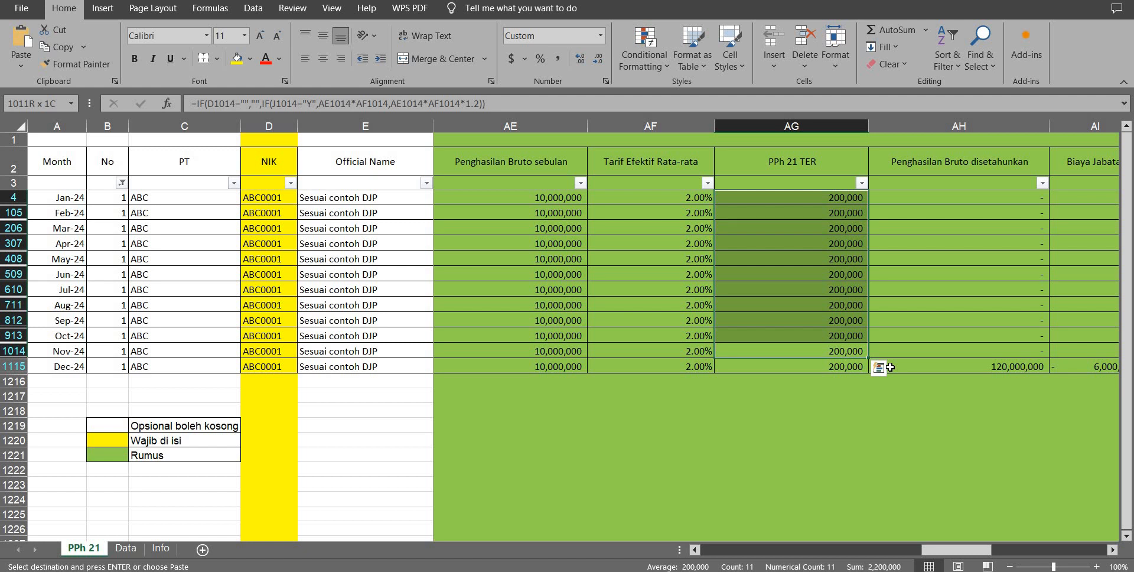
Step: Inspect the formulas of Dec-24's Penghasilan Bruto disetahunkan and Biaya Jabatan
left_click(890, 366)
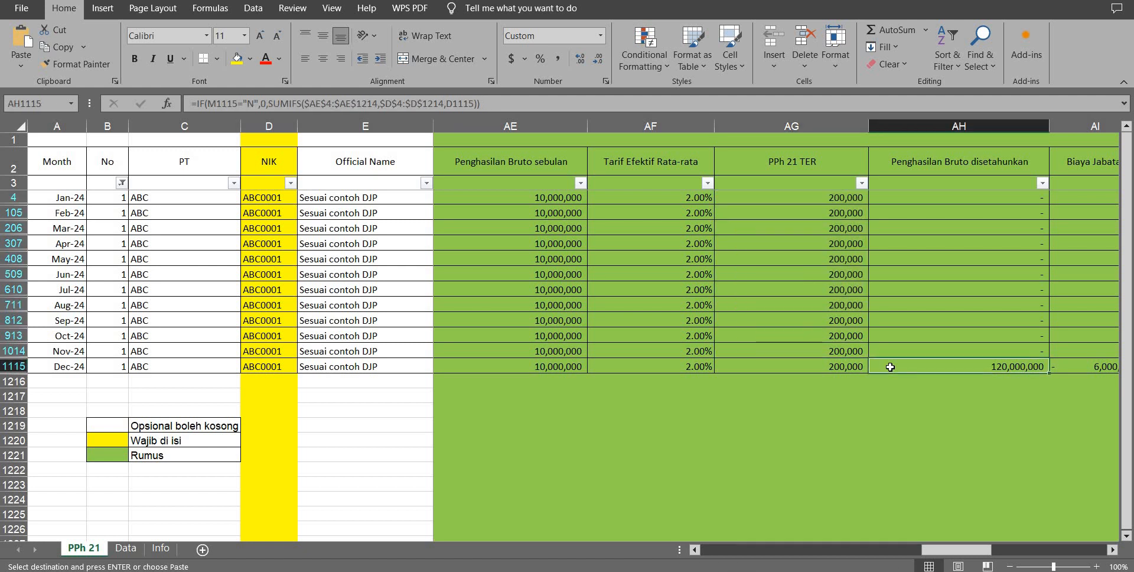
key("Right")
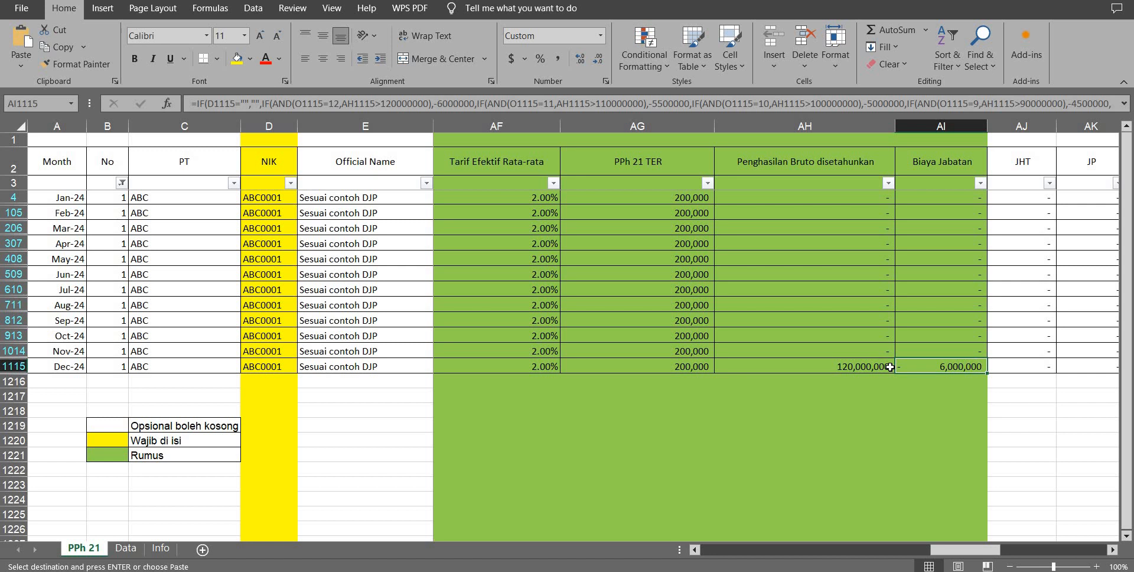
left_click(890, 367)
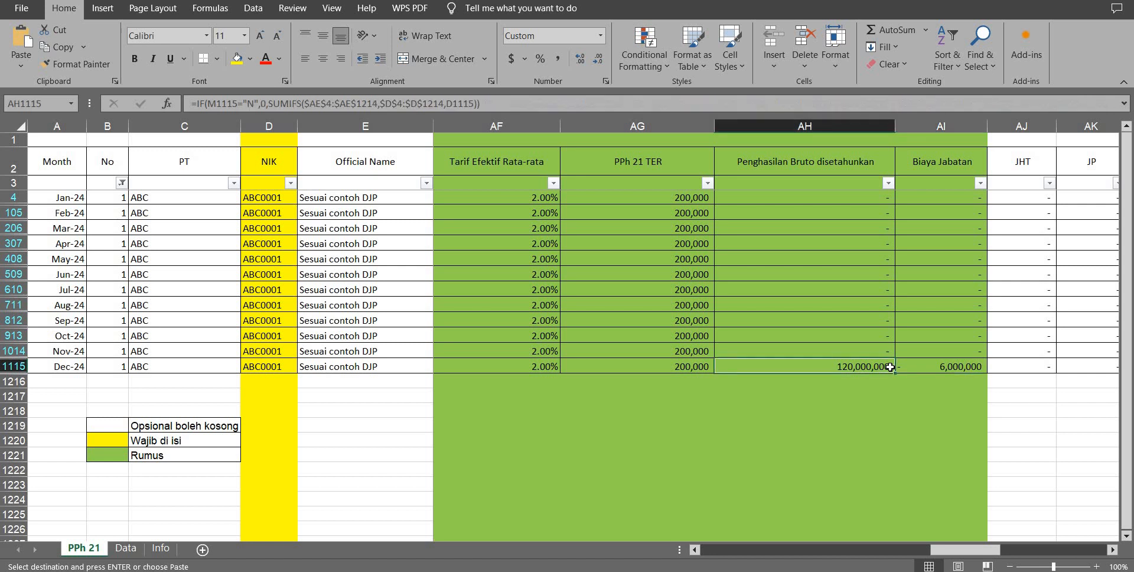
key("Right")
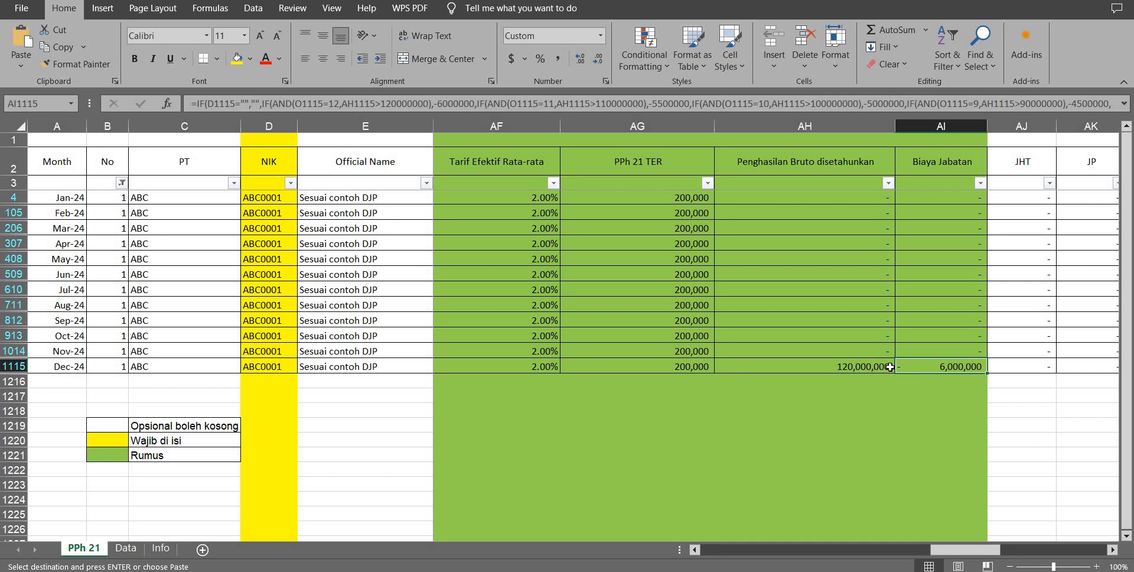
Step: Look over Dec-24's JHT, JP and Other deduction cells
key("Left")
key("Right")
key("Right")
key("Right")
key("Right")
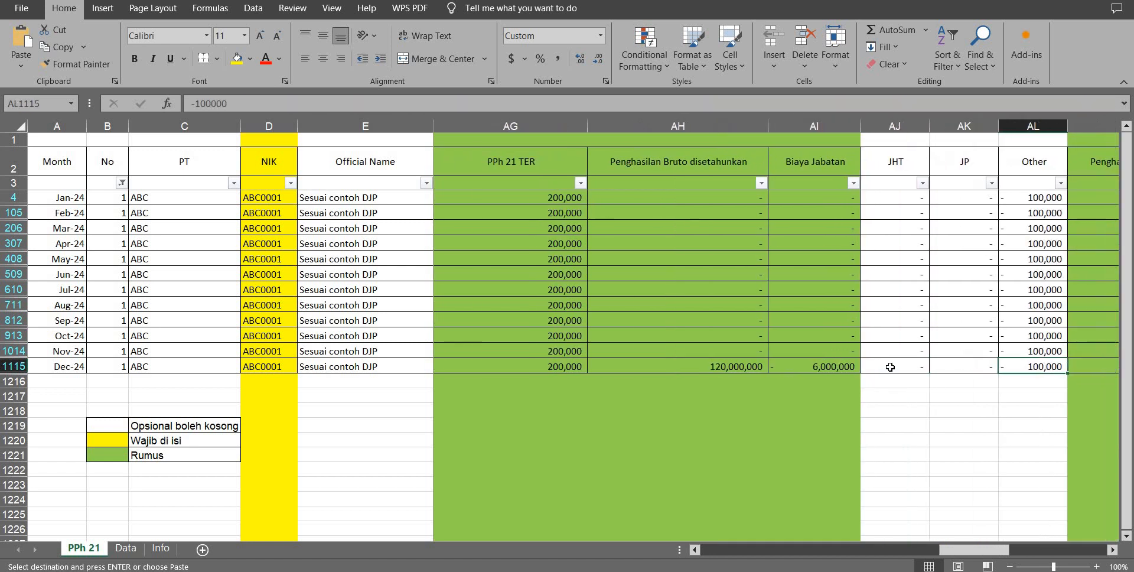
Step: Select Dec-24's Penghasilan Bruto disetahunkan and Biaya Jabatan together to read their sum
key("Left")
key("Left")
key("Left")
key("Left")
key("shift+Right")
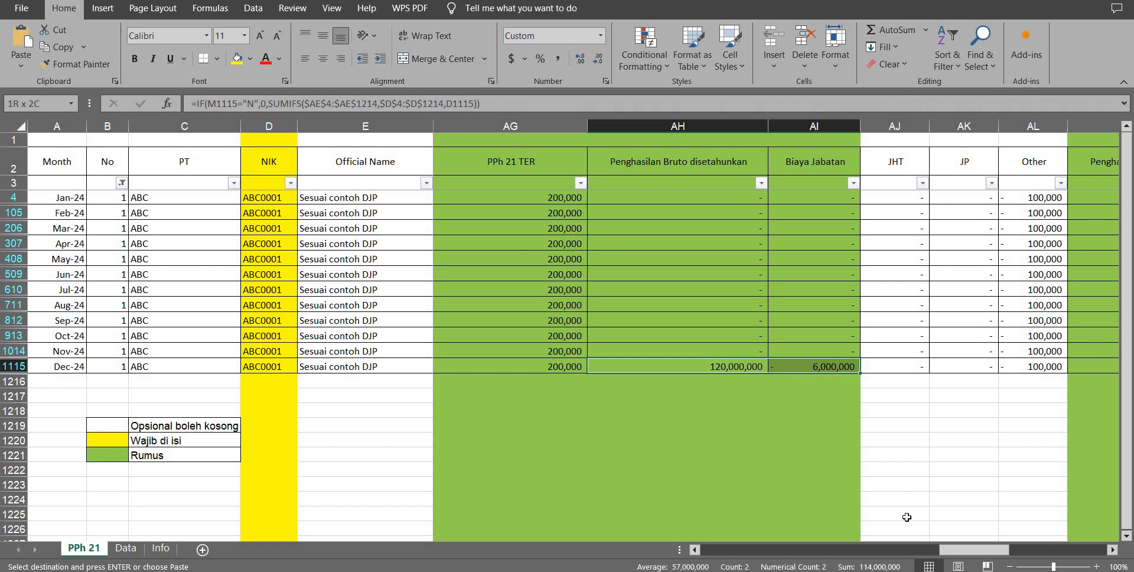
Step: Select the Other deductions for Jan-24 to Dec-24 to read their sum, then leave the selection
left_click(1035, 201)
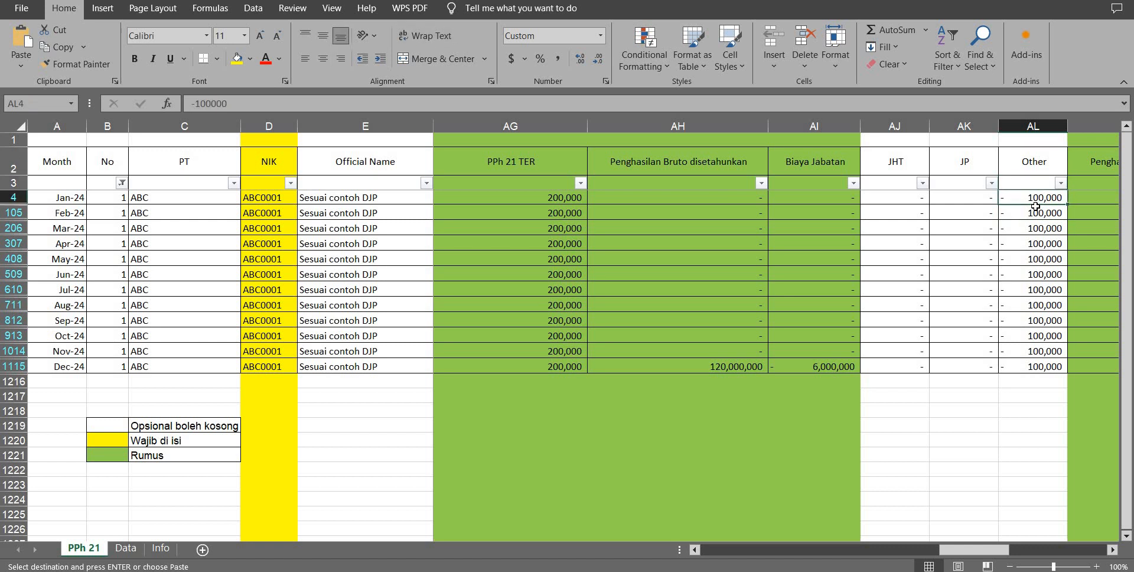
key("ctrl+shift+Down")
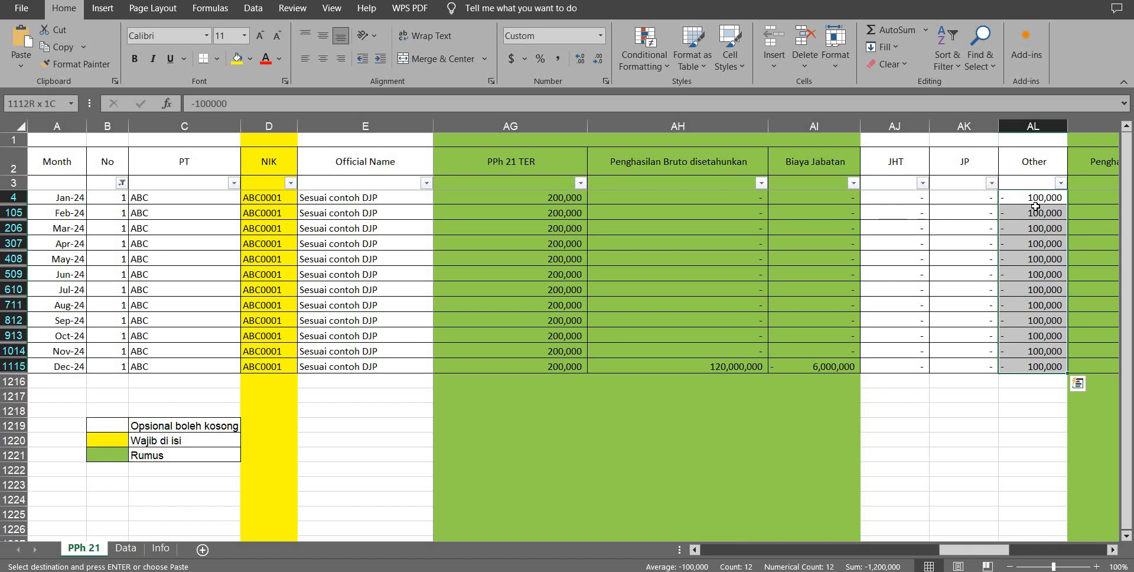
key("Left")
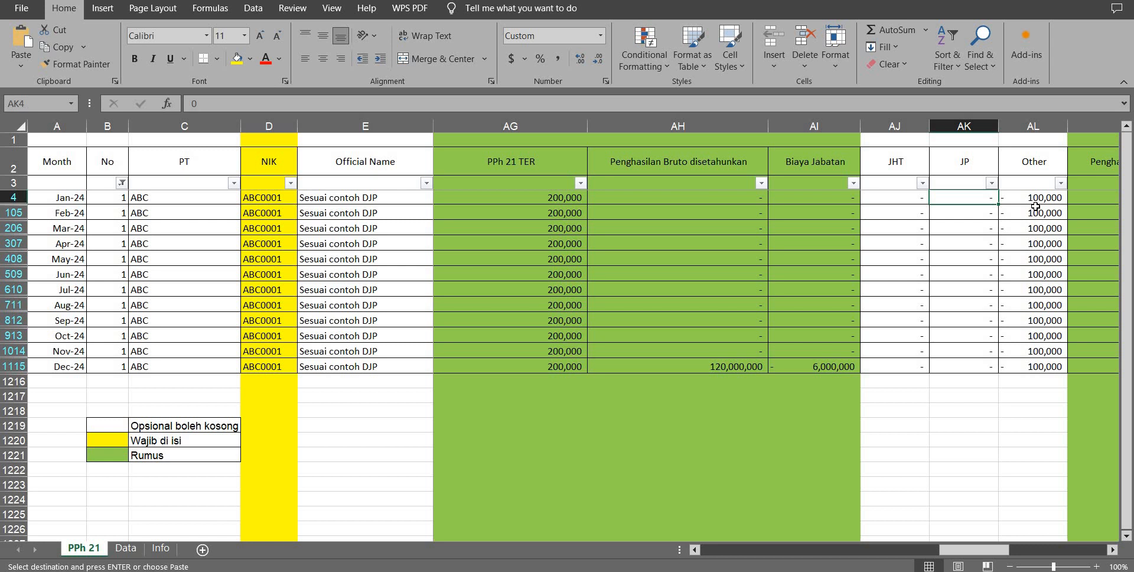
Step: Select all months from Penghasilan Bruto disetahunkan through Other to read their combined sum
key("ctrl+Down")
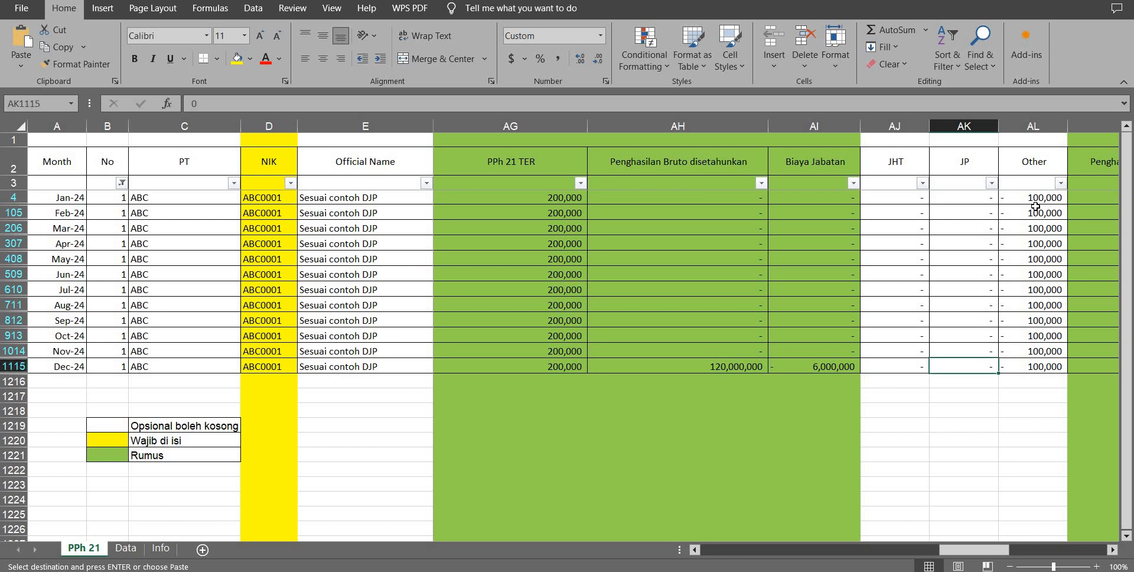
key("Left")
key("Left")
key("Left")
key("shift+Right")
key("shift+Right")
key("shift+Right")
key("shift+Right")
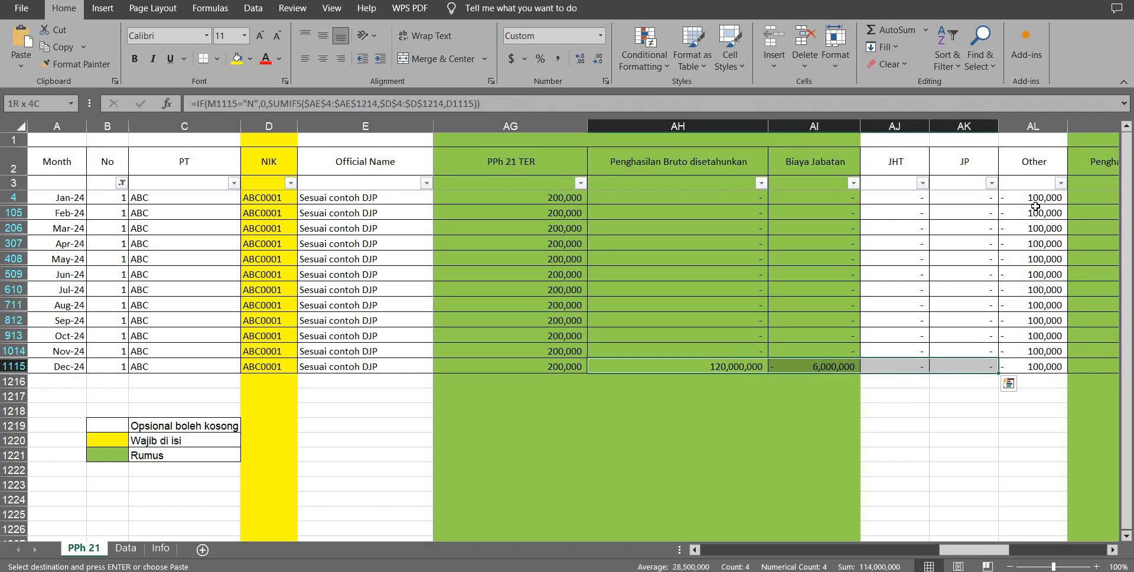
key("ctrl+shift+Up")
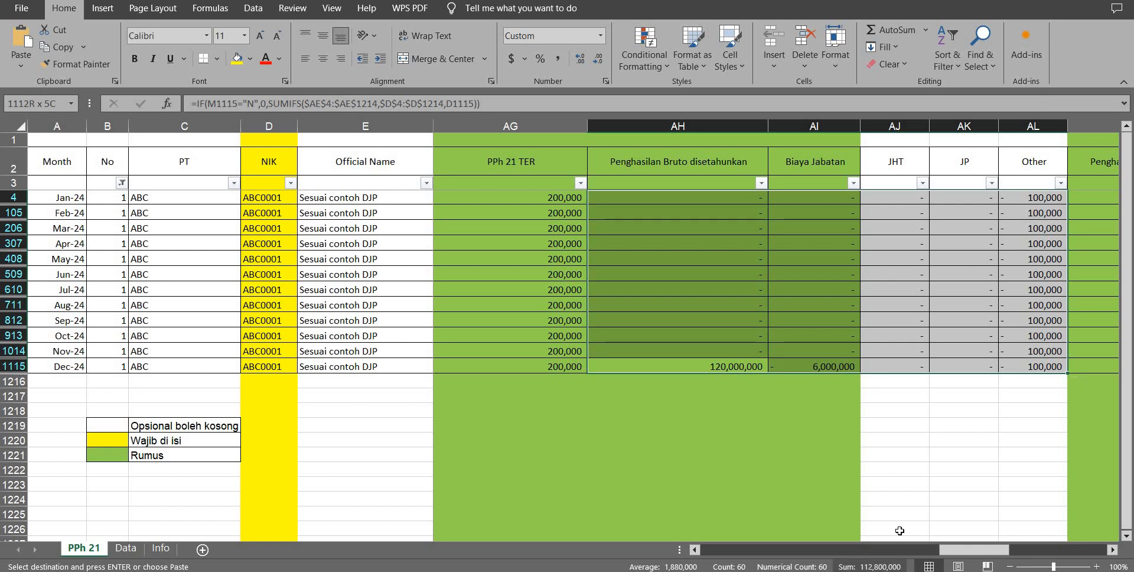
Step: Inspect the formula of Dec-24's Penghasilan Neto disetahunkan
key("Right")
key("Right")
key("Right")
key("Right")
key("Right")
key("Right")
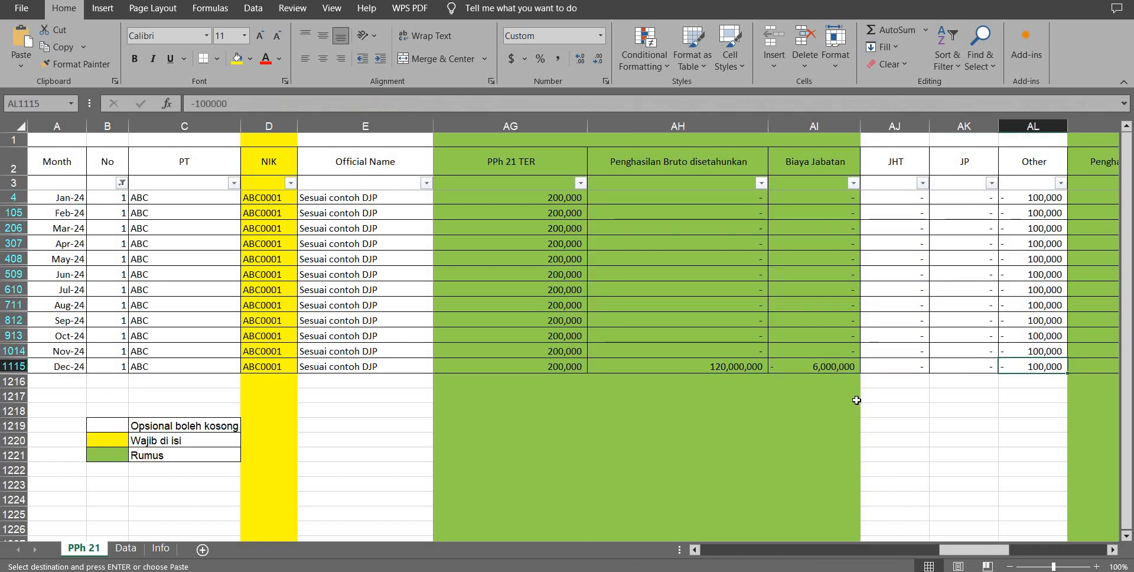
key("Left")
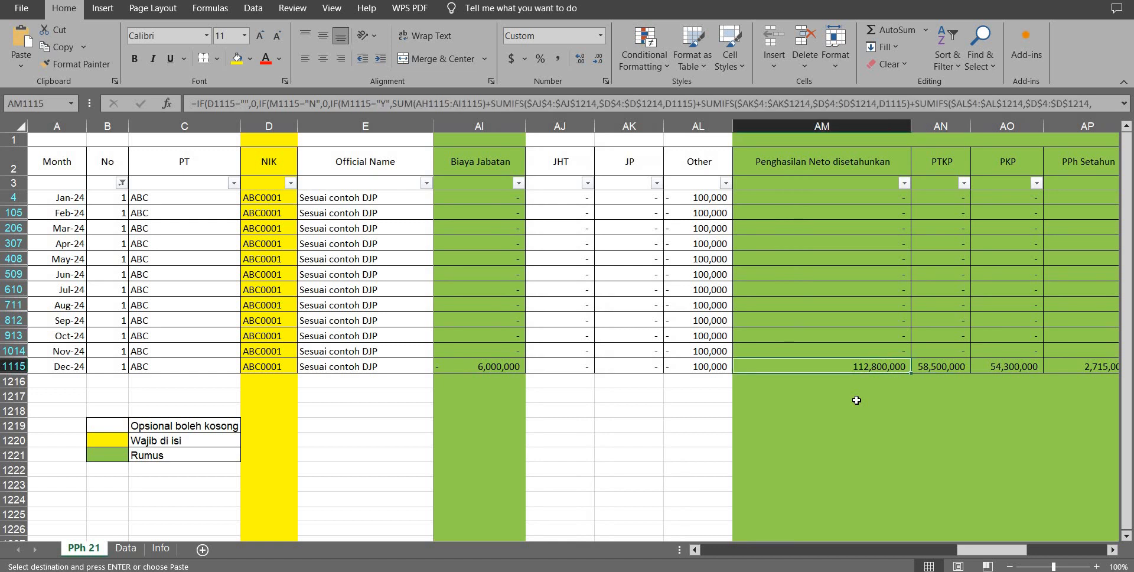
Step: Inspect Dec-24's PTKP formula, and check the TK/0 amount in the Data sheet's Kategori table
key("Right")
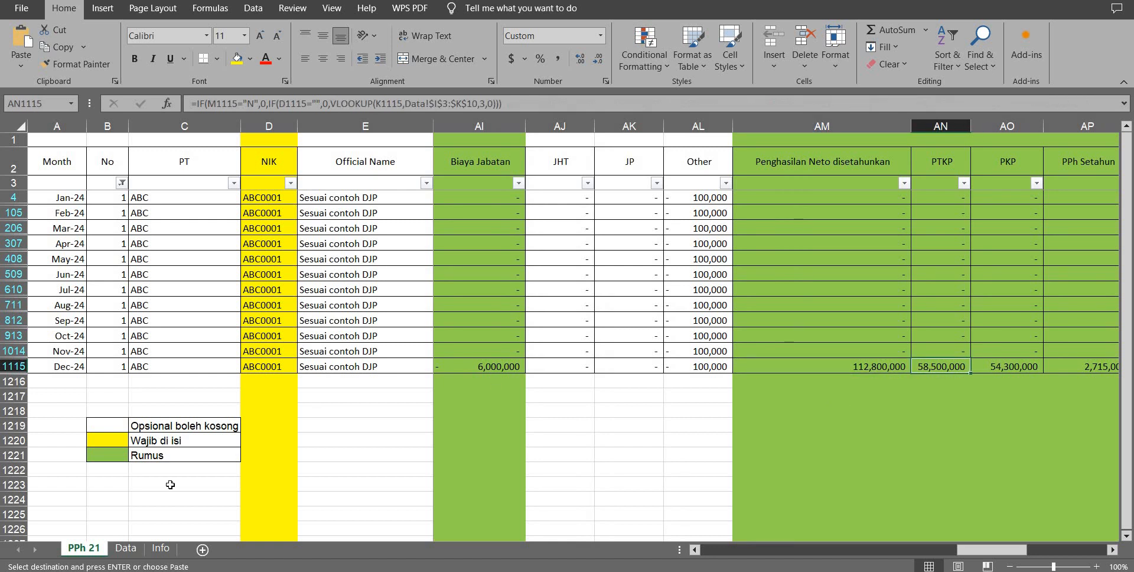
left_click(124, 548)
key("Right")
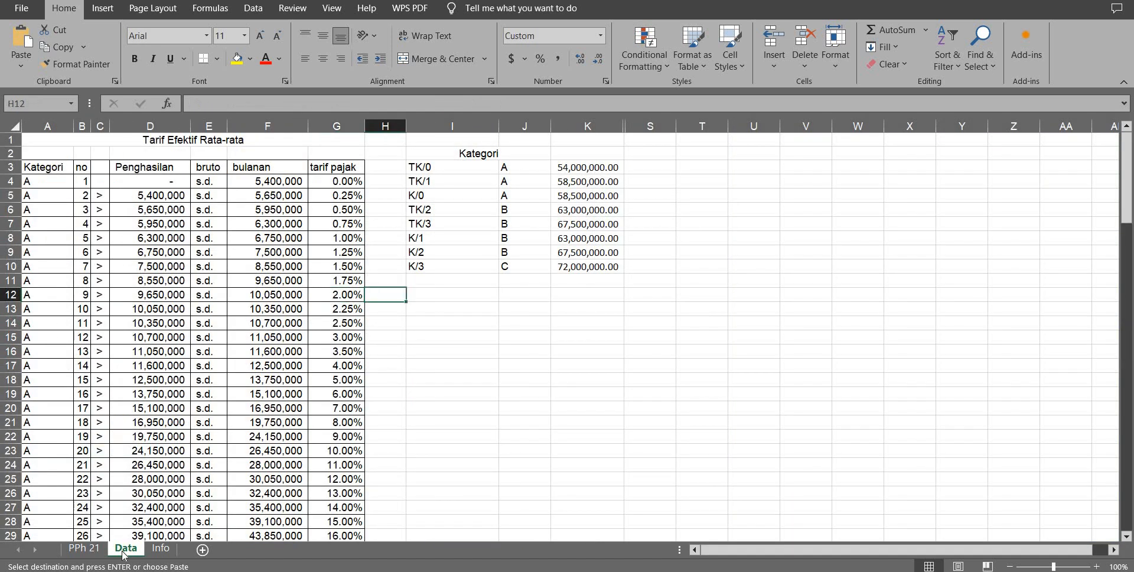
key("Up")
key("Right")
key("Up")
key("Up")
key("Up")
key("Up")
key("Up")
key("Up")
key("Up")
key("Right")
key("Up")
key("Right")
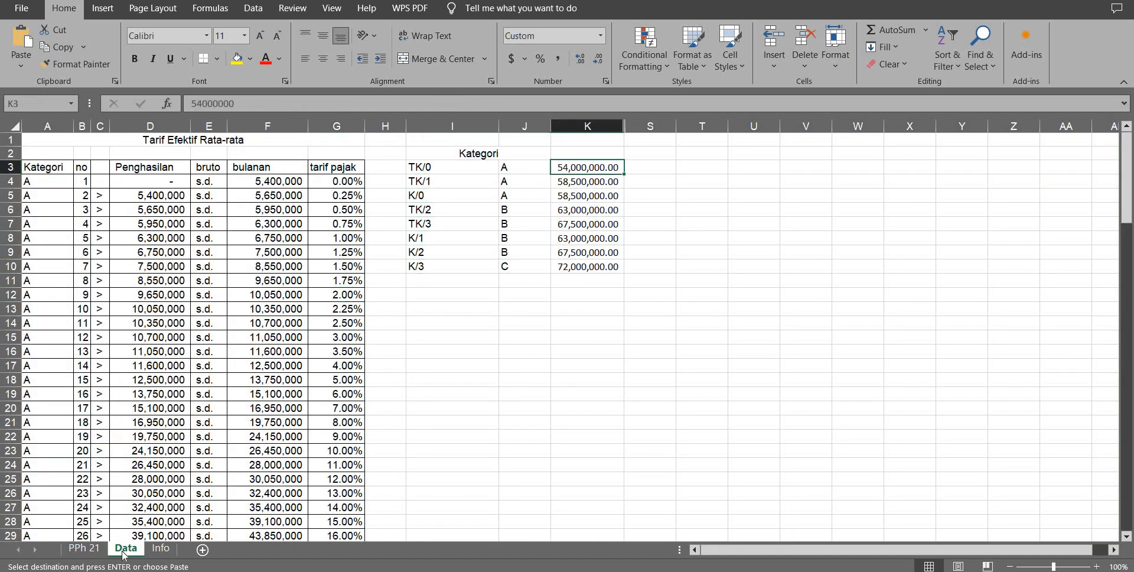
Step: Look up the K/0 status and its PTKP amount in the Data sheet's Kategori table
key("Down")
key("Left")
key("Down")
key("Left")
key("Right")
key("Right")
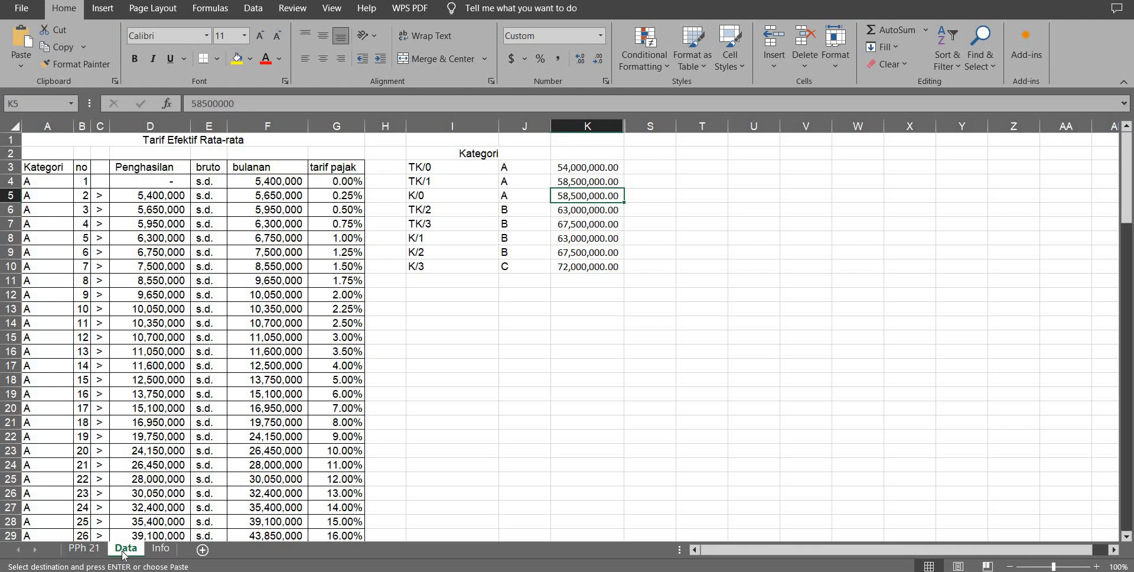
Step: Return to the PPh 21 sheet and compare Dec-24's Penghasilan Neto disetahunkan and PTKP with its PKP formula
left_click(80, 549)
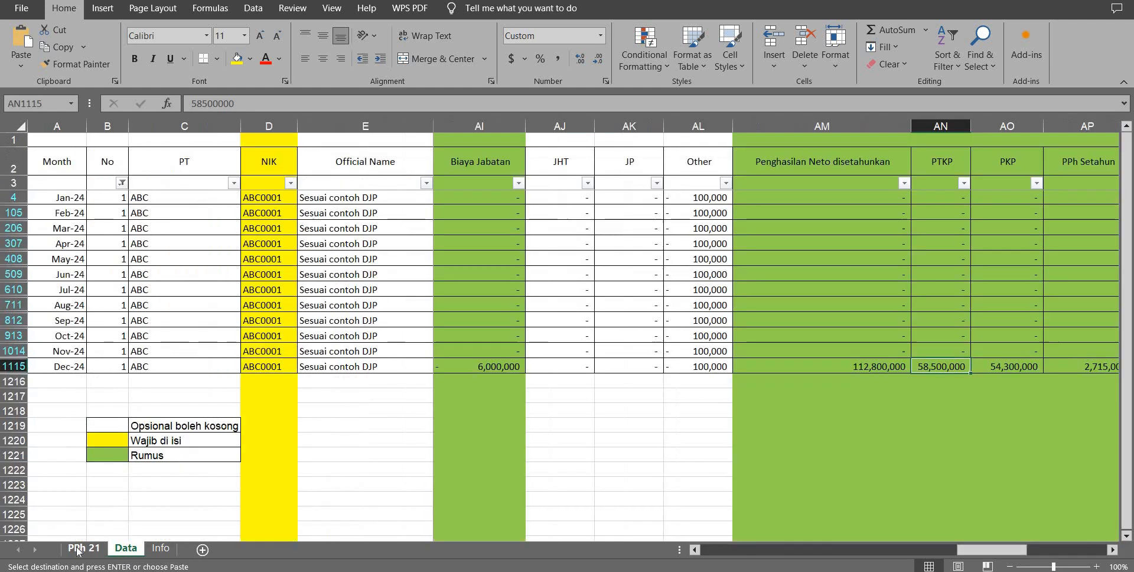
left_click(79, 549)
key("Right")
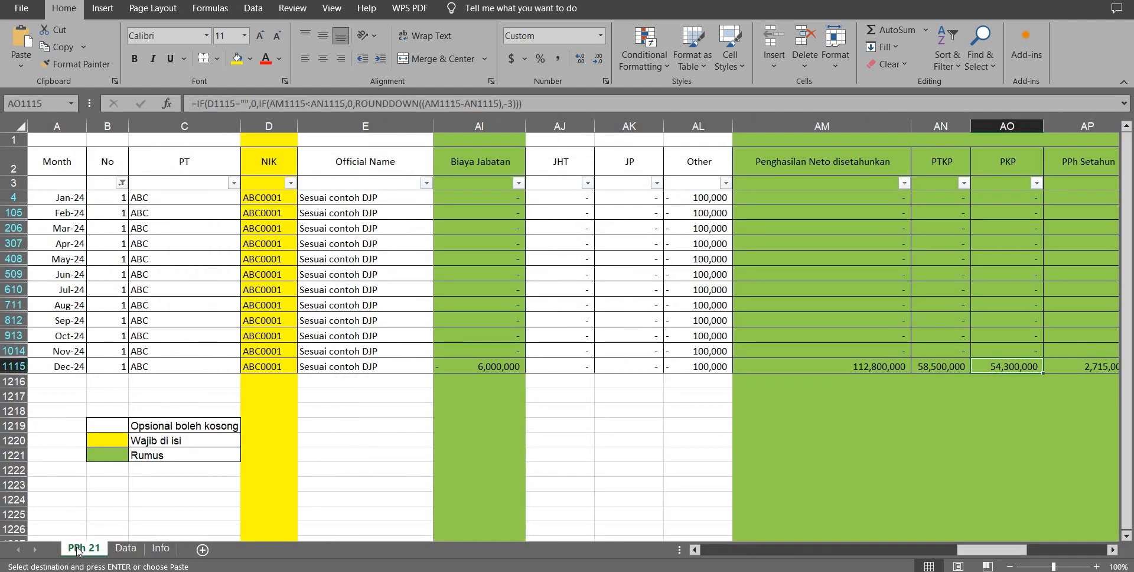
key("Left")
key("Left")
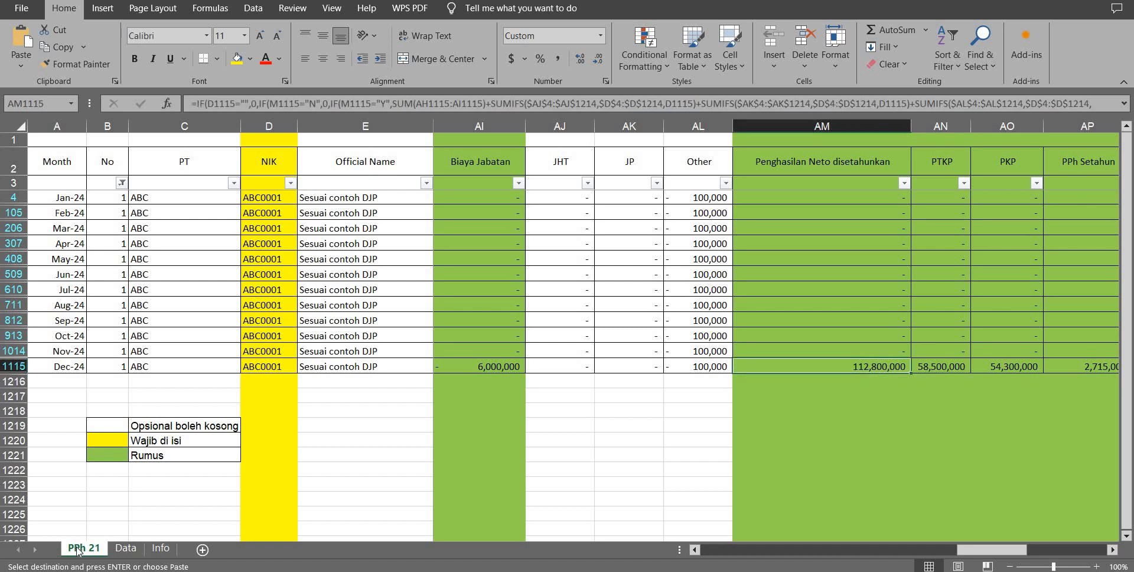
key("Right")
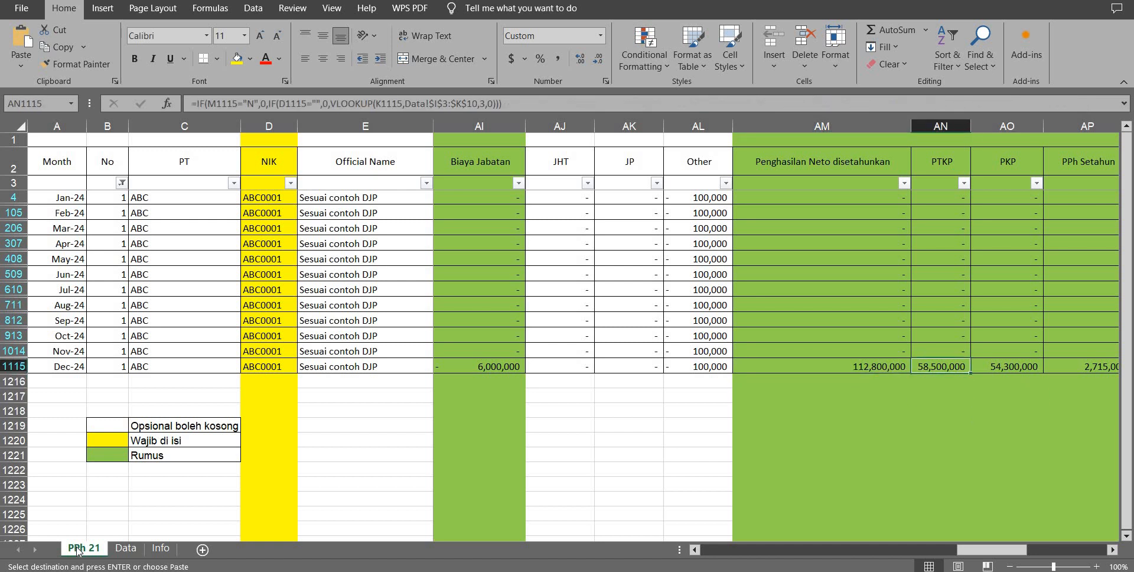
key("Right")
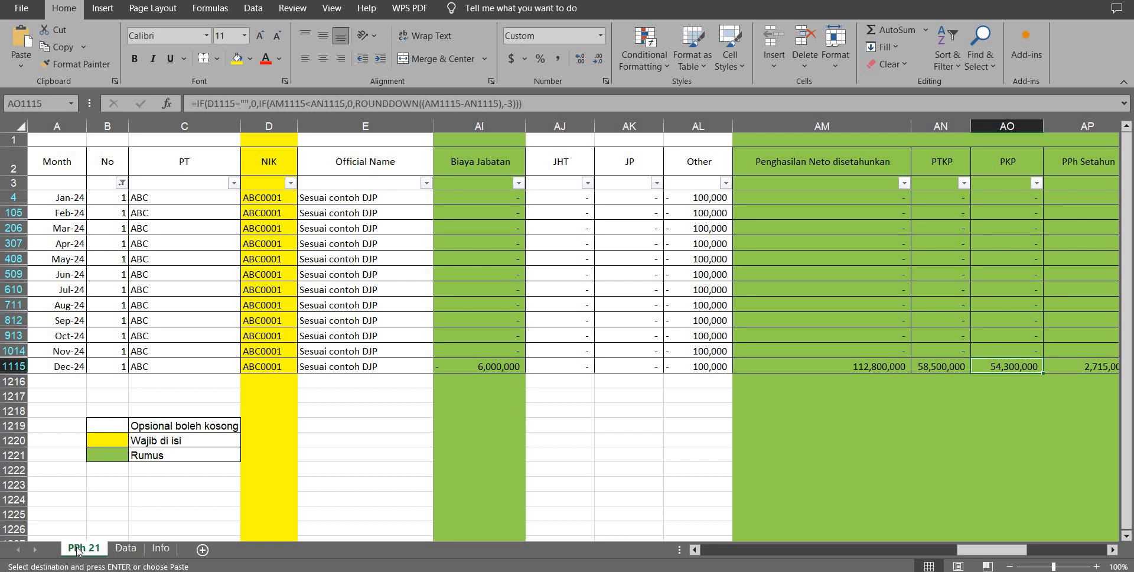
Step: Inspect the formula of Dec-24's PPh Setahun
key("Right")
key("Right")
key("Left")
key("Left")
key("Right")
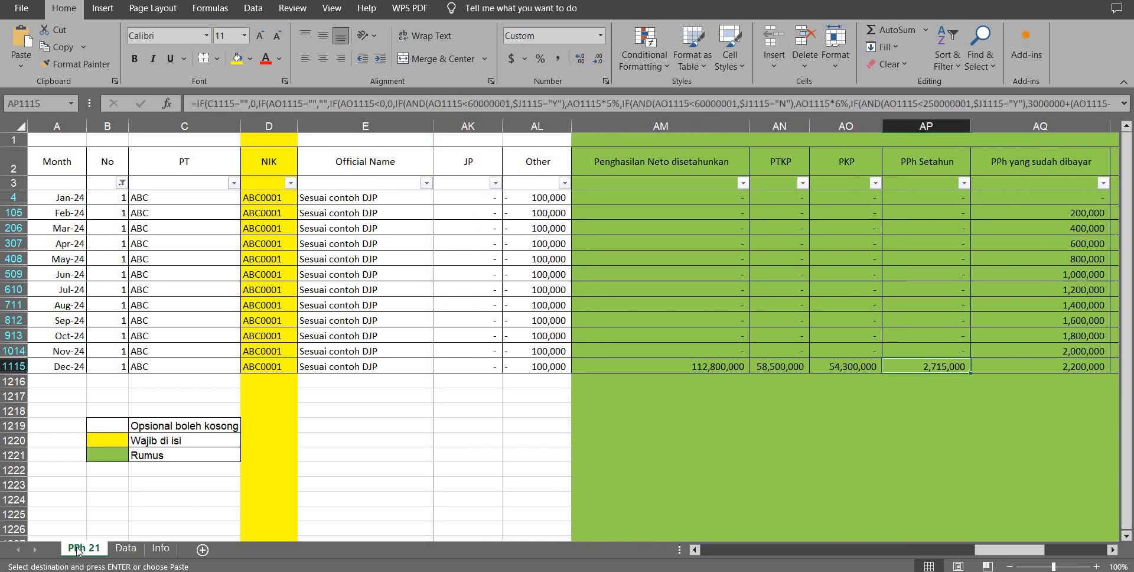
Step: Calculate 5% of Dec-24's PKP in cell AP1218 with the formula =AO1115*5%
key("Down")
key("Down")
key("Down")
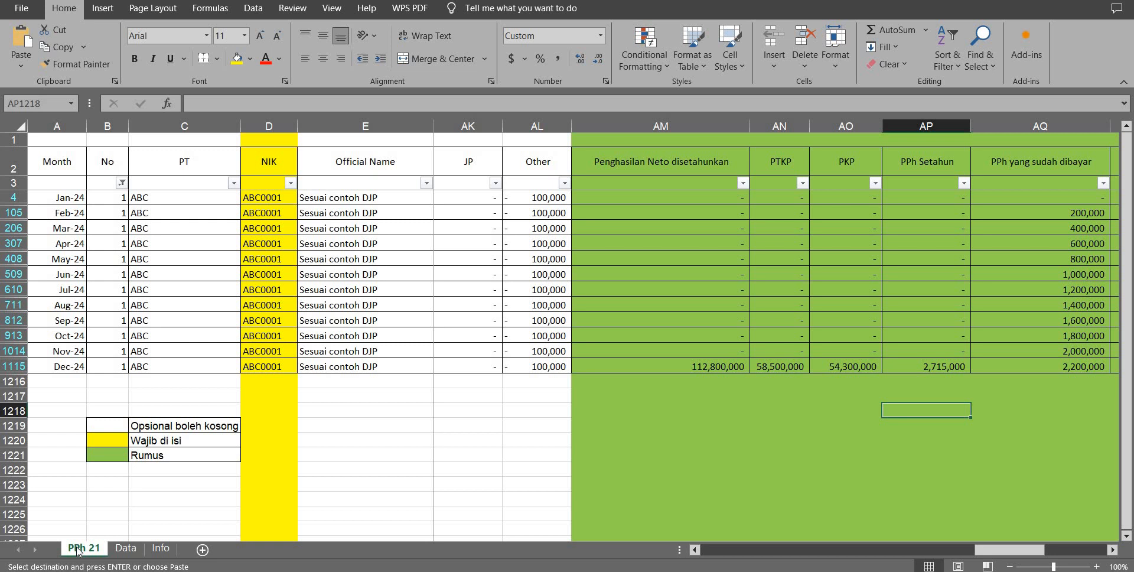
type("=")
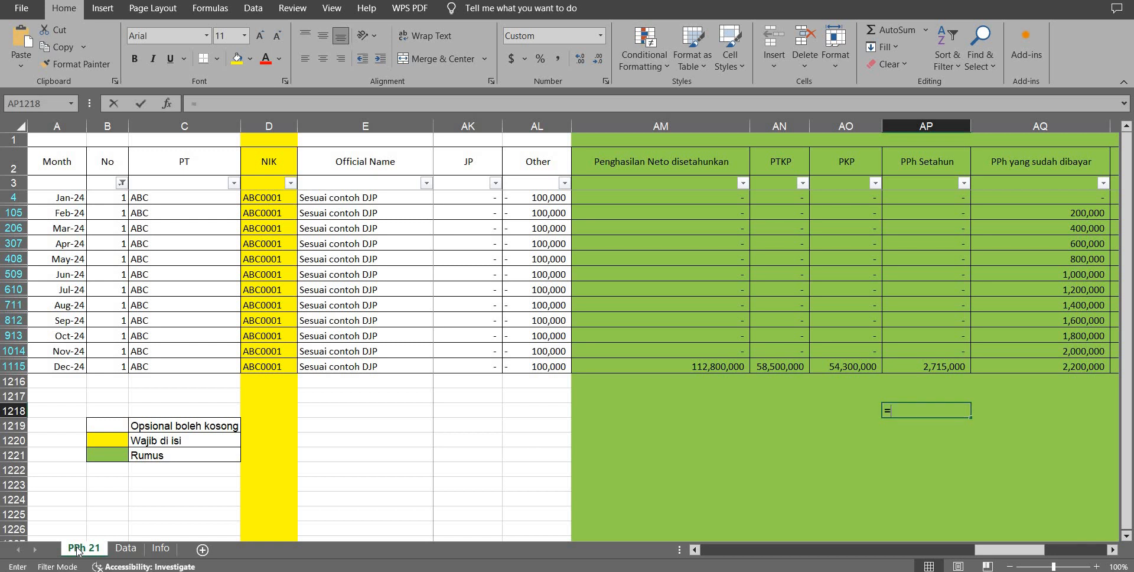
key("Up")
key("Up")
key("Up")
key("Left")
key("Left")
key("Right")
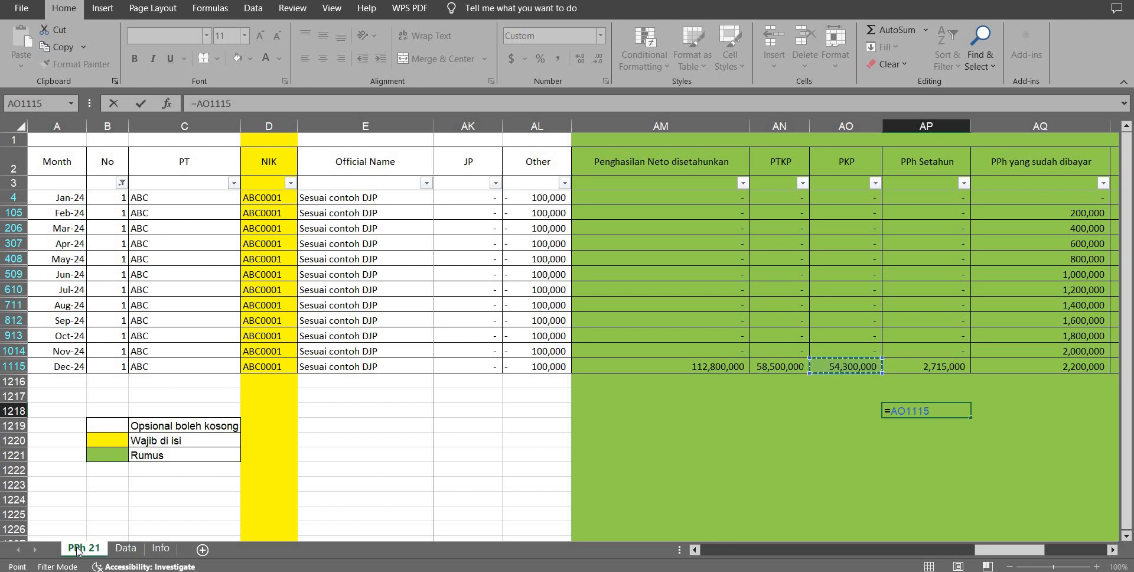
type("*5%")
key("ctrl+Return")
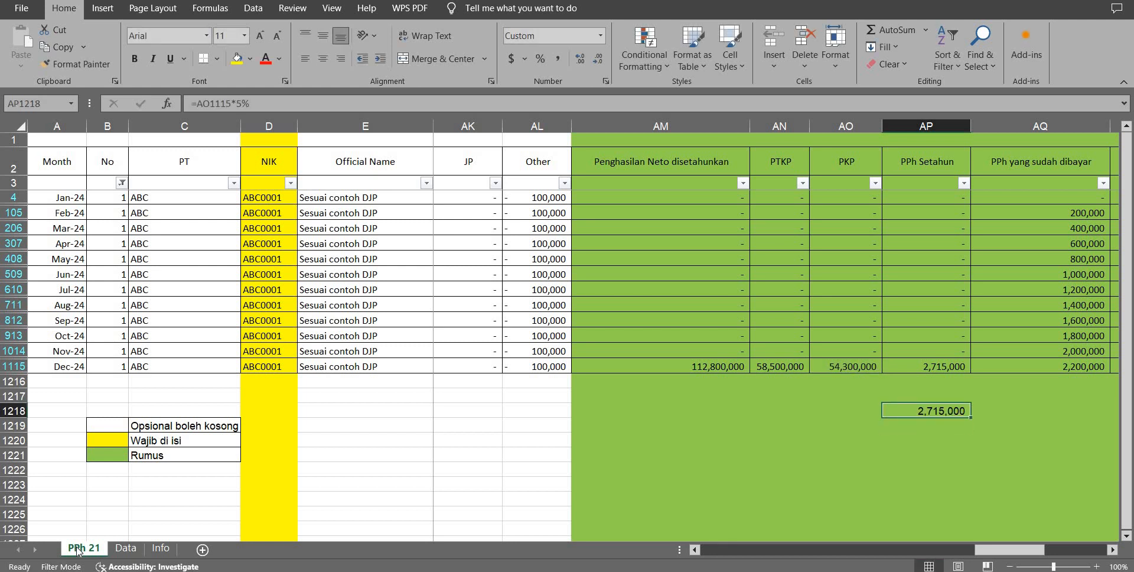
Step: Clear the check formula from cell AP1218 and return to Dec-24's PPh Setahun
key("Delete")
key("Up")
key("Up")
key("Up")
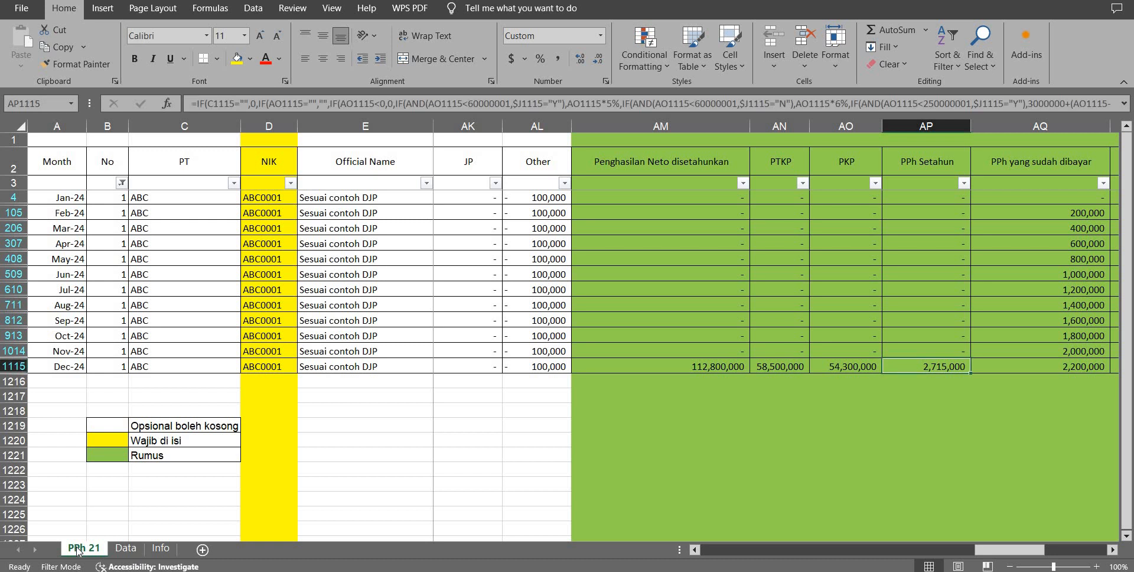
Step: Check Nov-24's PPh yang sudah dibayar, and select the Jan-24 to Nov-24 PPh Sebulan values to read their sum
key("Up")
key("Right")
key("Right")
key("Left")
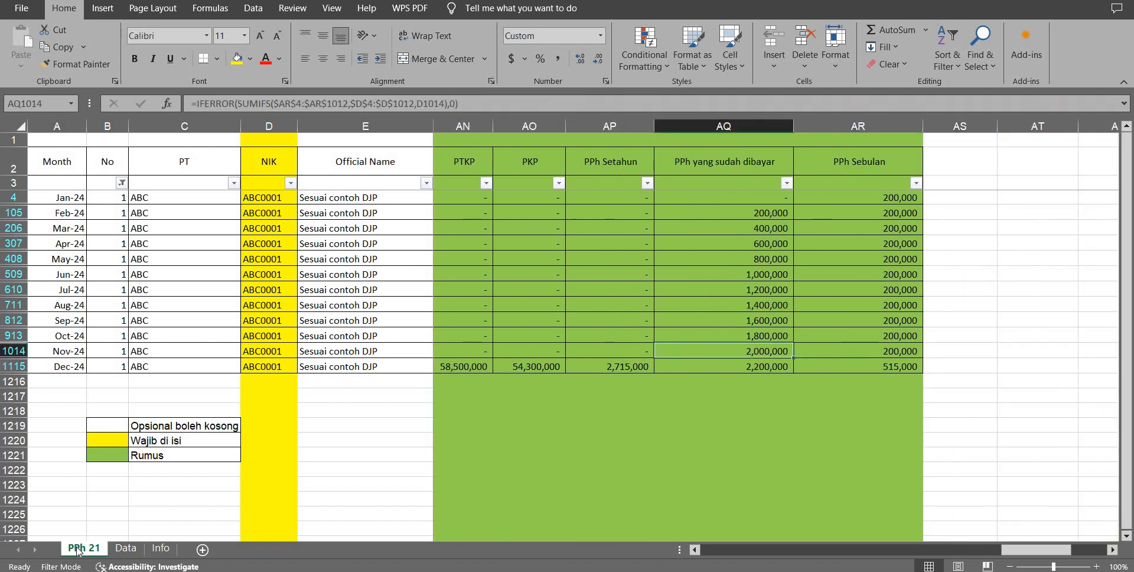
key("Right")
key("ctrl+shift+Up")
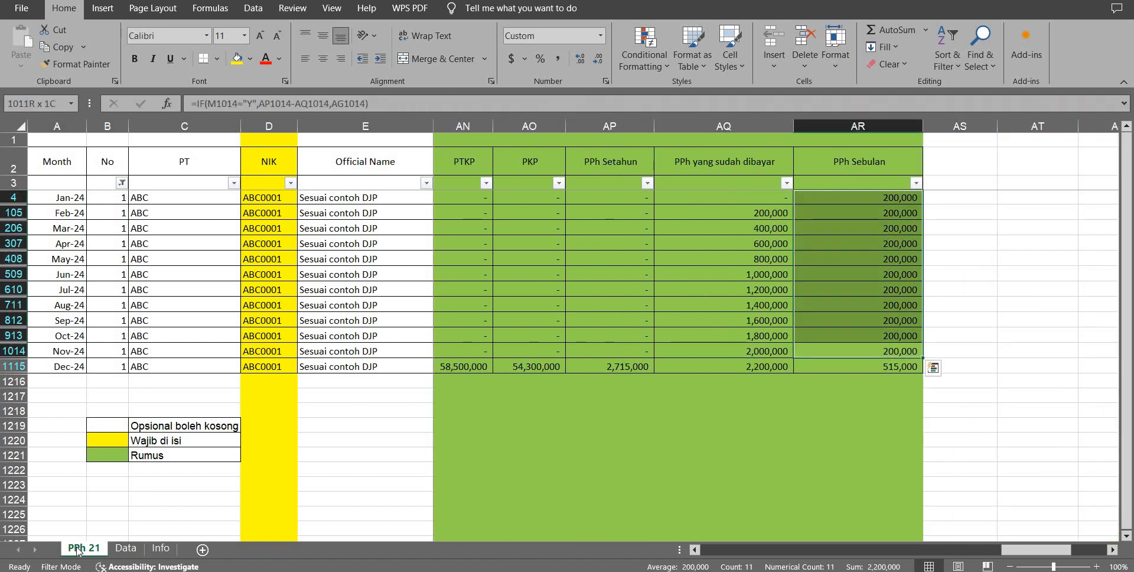
Step: Reselect the PPh Sebulan values month by month from Jan-24 downward to follow their running sum
key("ctrl+Up")
key("shift+Down")
key("shift+Down")
key("shift+Down")
key("shift+Down")
key("shift+Down")
key("shift+Down")
key("shift+Down")
key("shift+Down")
key("shift+Down")
key("shift+Down")
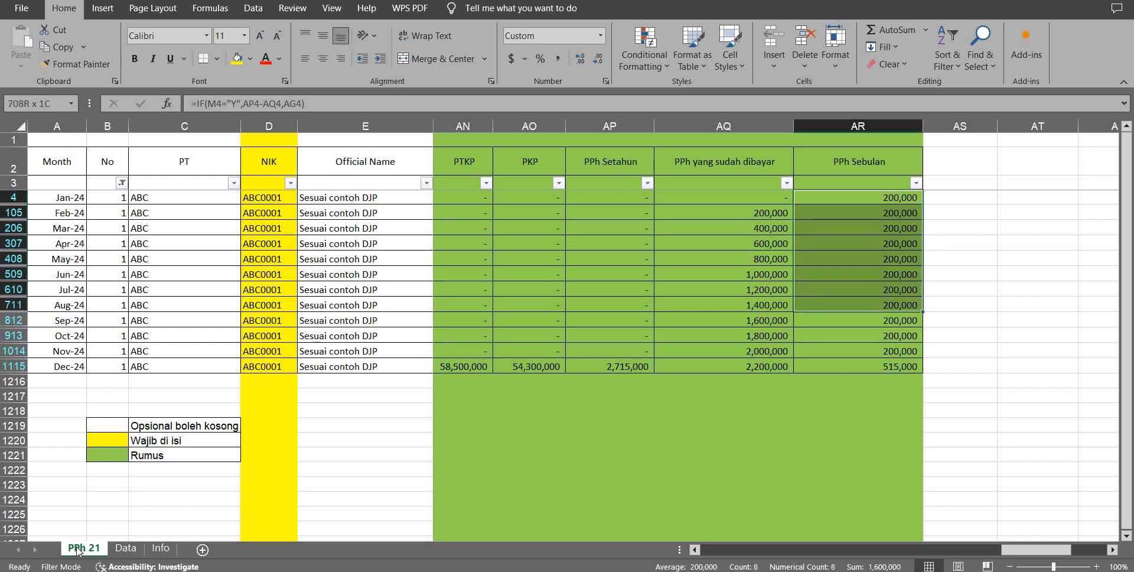
Step: Inspect Dec-24's PPh yang sudah dibayar and PPh Sebulan formulas against its PPh Setahun
key("Left")
key("ctrl+Down")
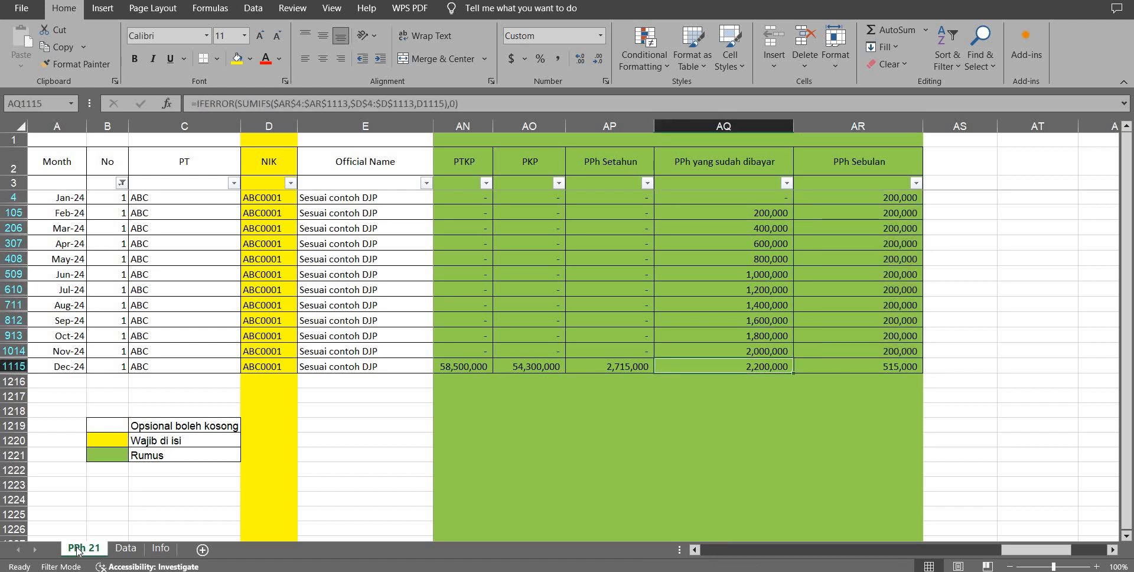
key("Right")
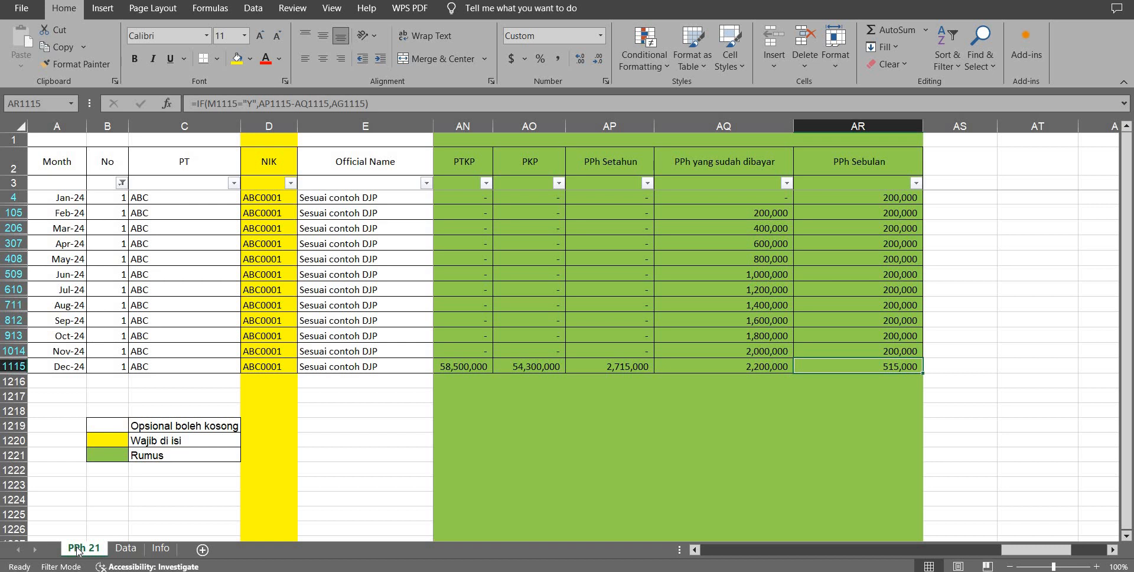
key("Left")
key("Left")
key("Right")
key("Right")
key("Right")
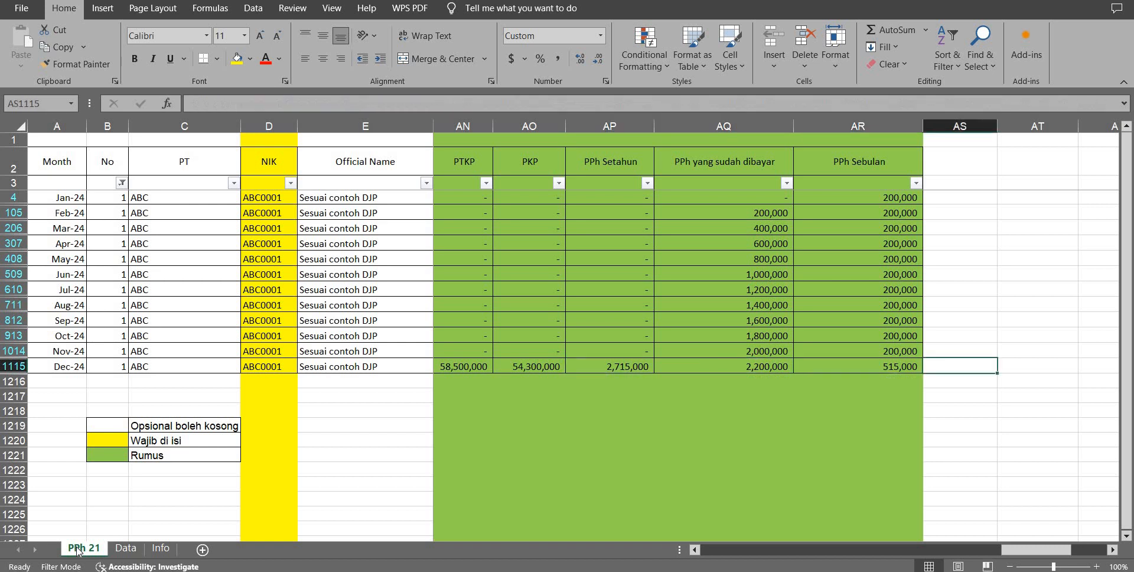
Step: Compare Nov-24's PPh yang sudah dibayar and PPh Sebulan with Dec-24's PPh Sebulan
key("Left")
key("Up")
key("Left")
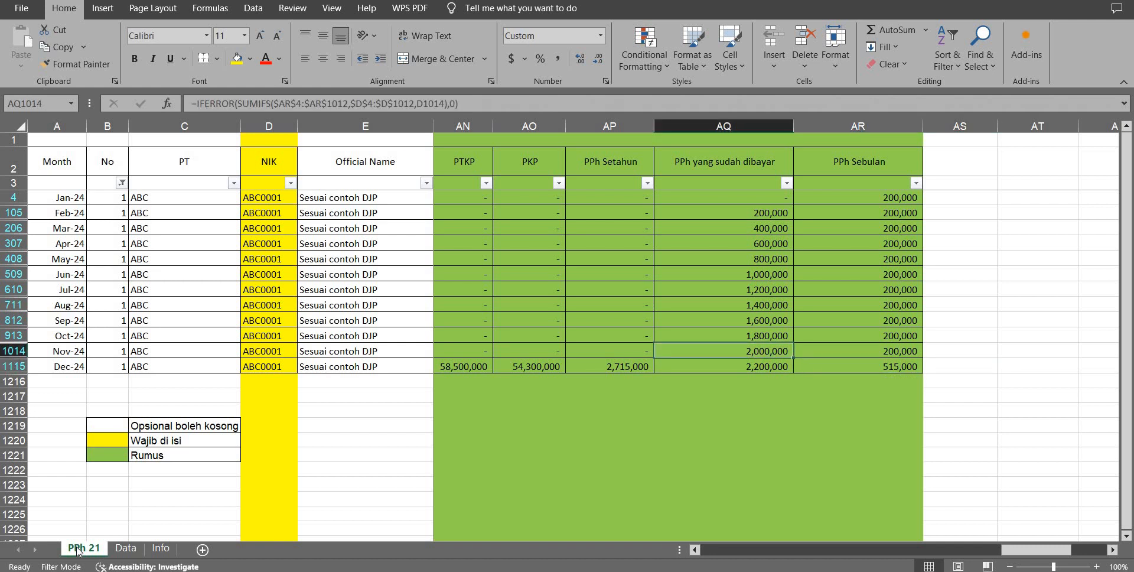
key("Right")
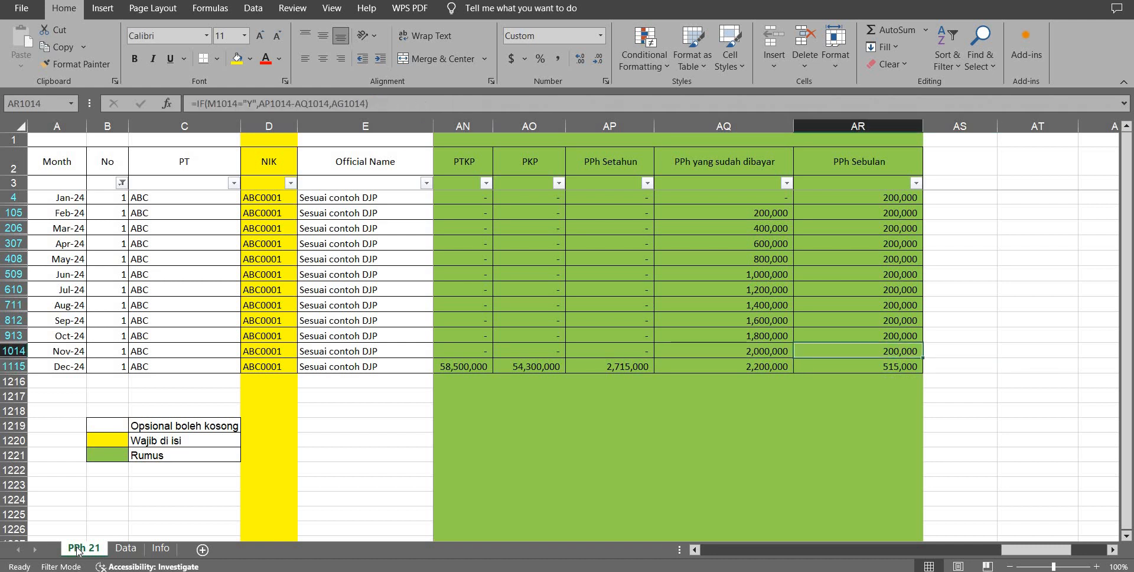
key("Down")
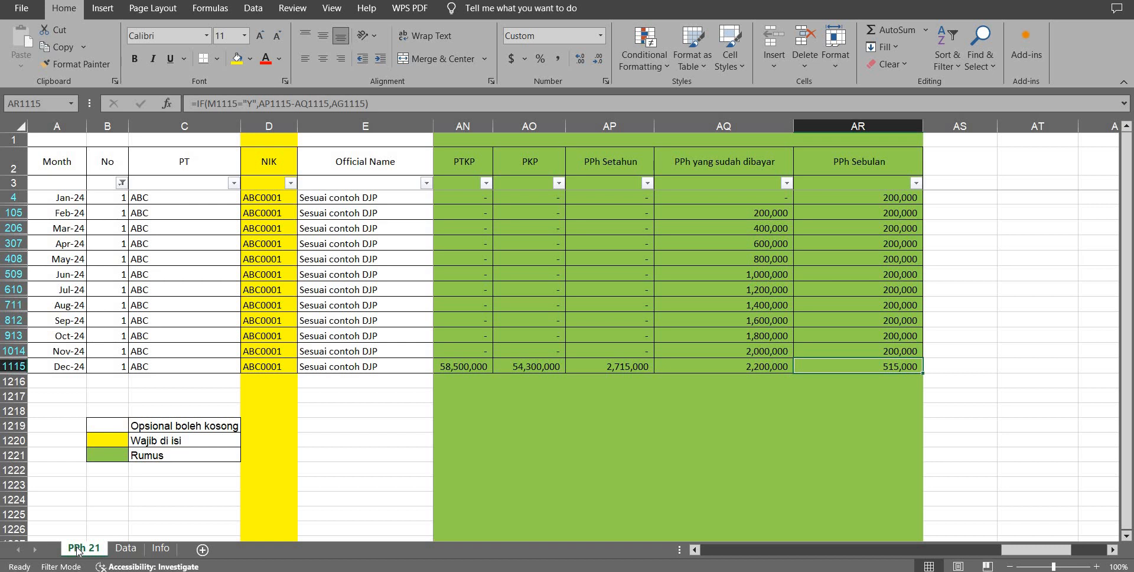
Step: Review Nov-24's Penghasilan Bruto sebulan and Tarif Efektif Rata-rata formulas
key("Left")
key("Left")
key("Left")
key("Left")
key("Left")
key("Left")
key("Left")
key("Left")
key("Left")
key("Left")
key("Left")
key("Left")
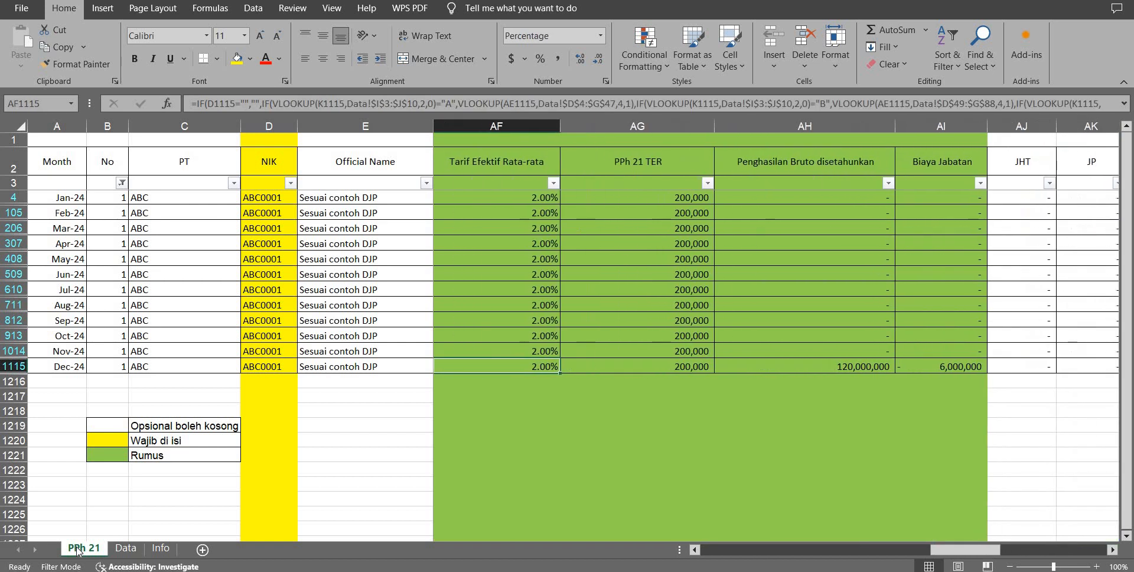
key("Left")
key("Left")
key("Right")
key("Up")
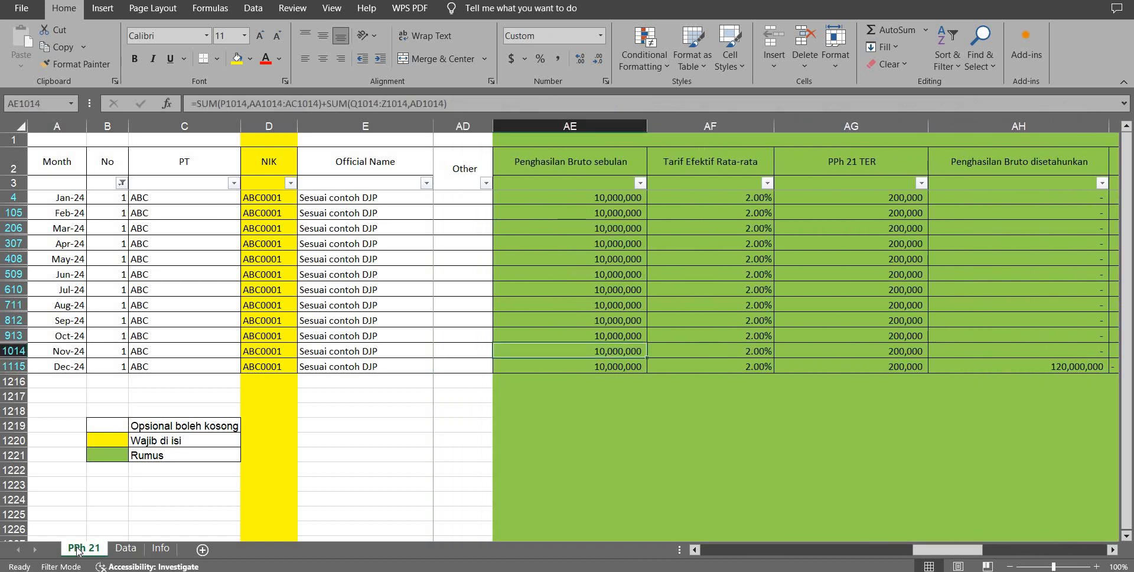
key("Right")
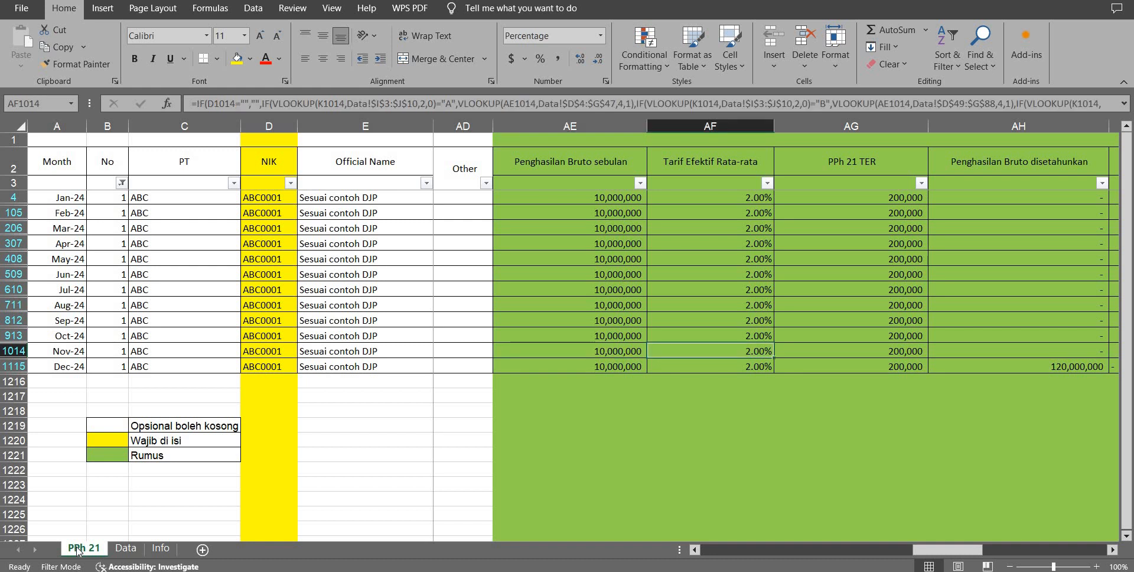
Step: Go back to the PPh Sebulan column and select Jan-24 to Nov-24 to read the sum
key("Right")
key("Right")
key("Right")
key("Right")
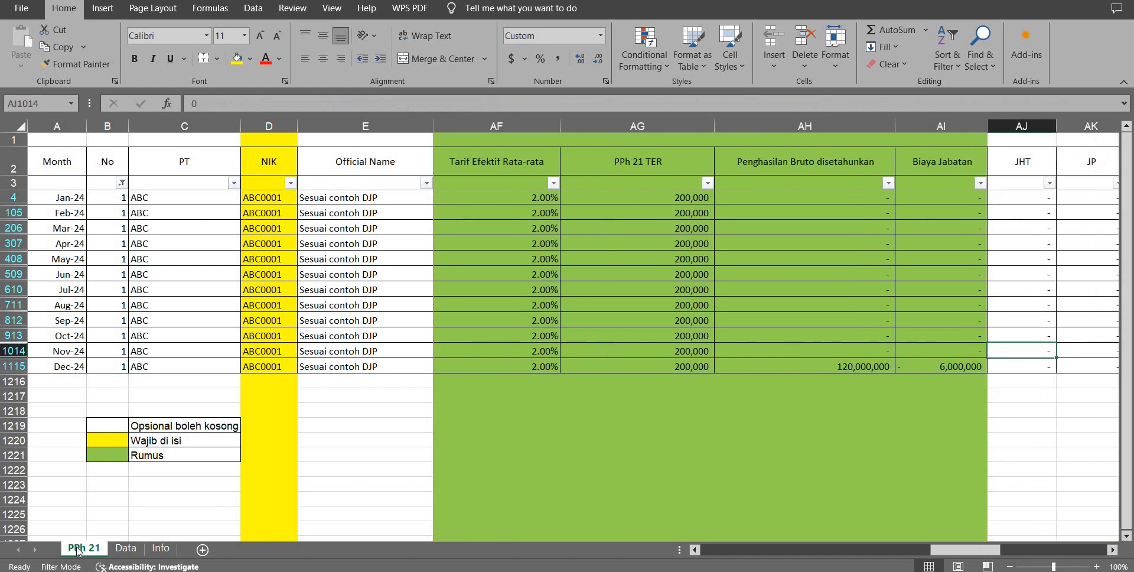
key("Right")
key("Right")
key("Right")
key("Right")
key("Right")
key("Right")
key("Right")
key("Right")
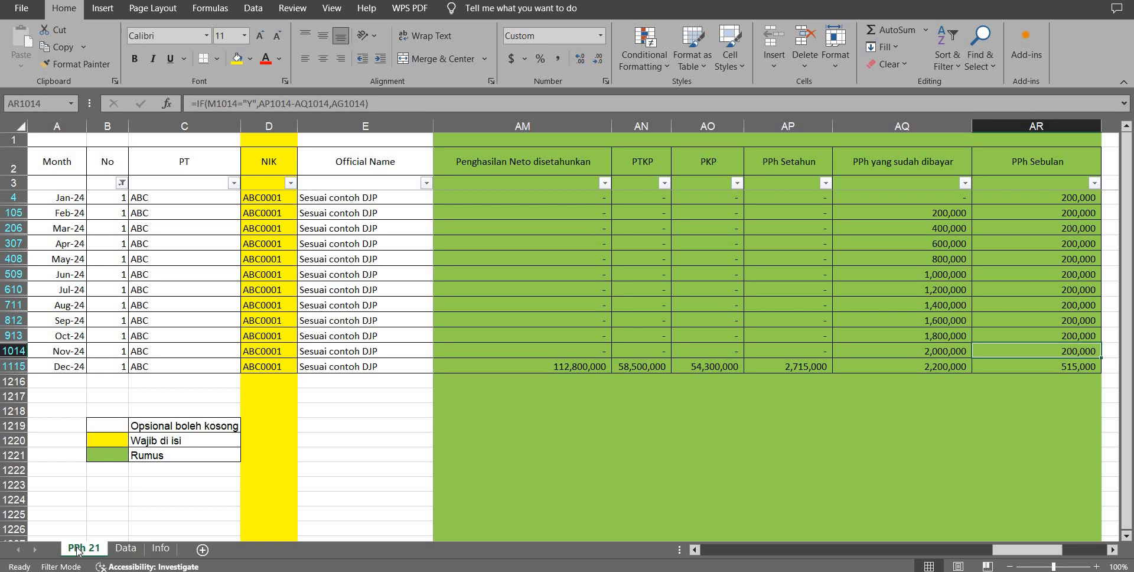
key("ctrl+shift+Up")
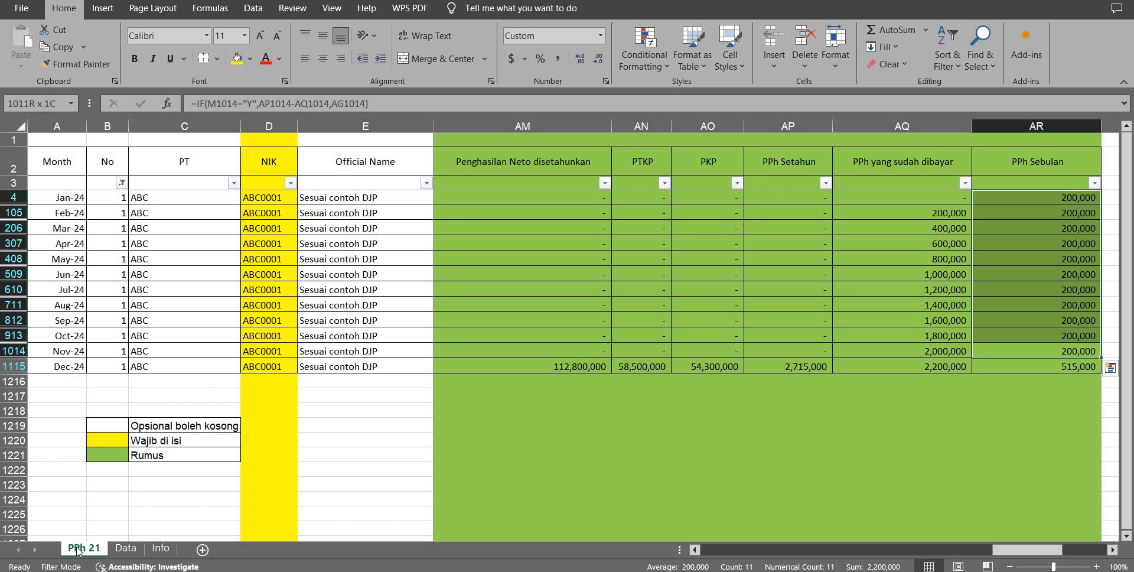
Step: Compare Dec-24's PPh Setahun with the Jan-24 to Nov-24 PPh Sebulan sum, ending on Dec-24's PPh Sebulan
key("Down")
key("Left")
key("Left")
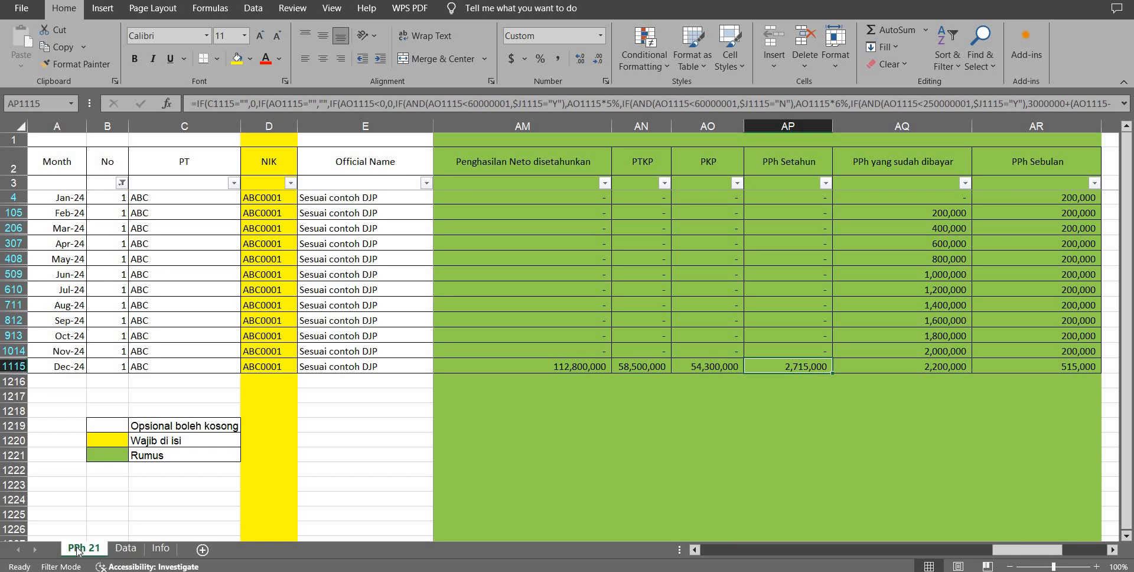
key("Right")
key("Right")
key("Up")
key("ctrl+shift+Up")
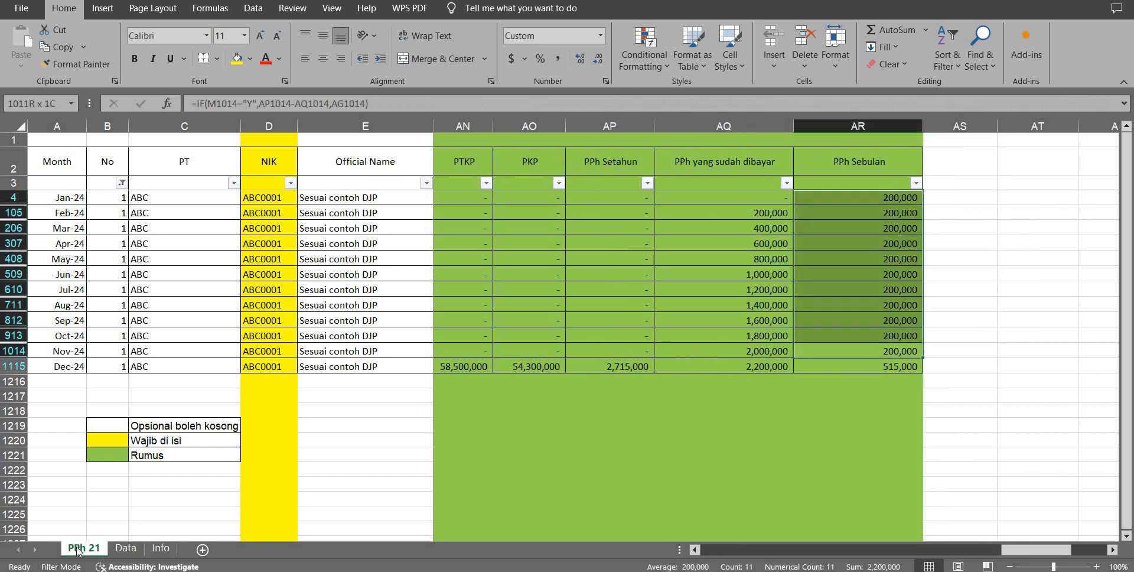
key("Down")
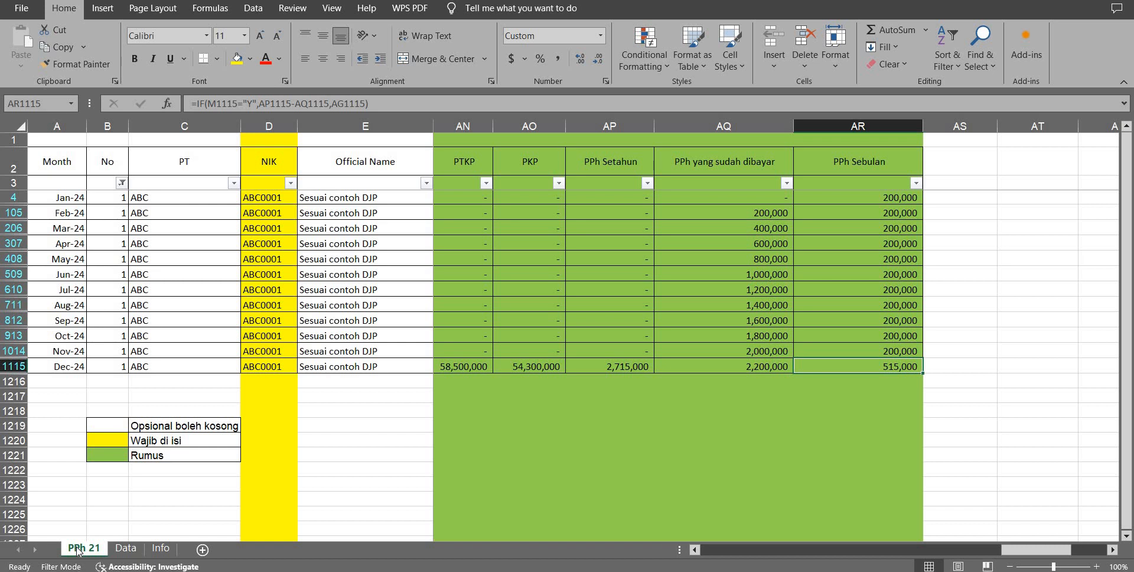
Step: Set the NPWP option in the yellow input columns to N for Dec-24
key("ctrl+Left")
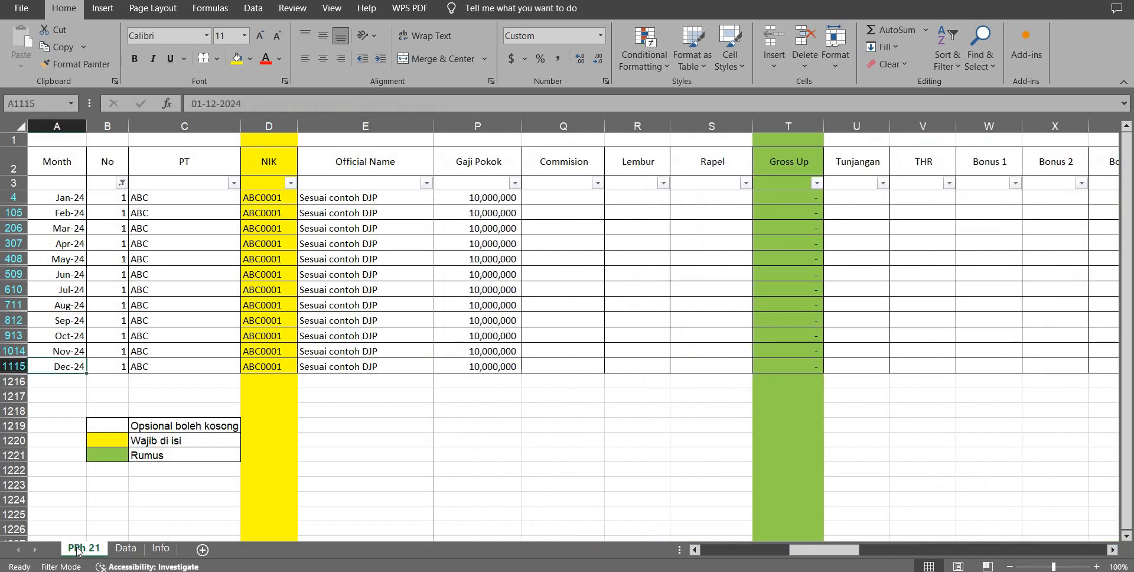
key("Right")
key("Right")
key("Right")
key("Right")
key("Right")
key("Right")
key("Right")
key("Right")
key("Right")
key("Right")
key("Right")
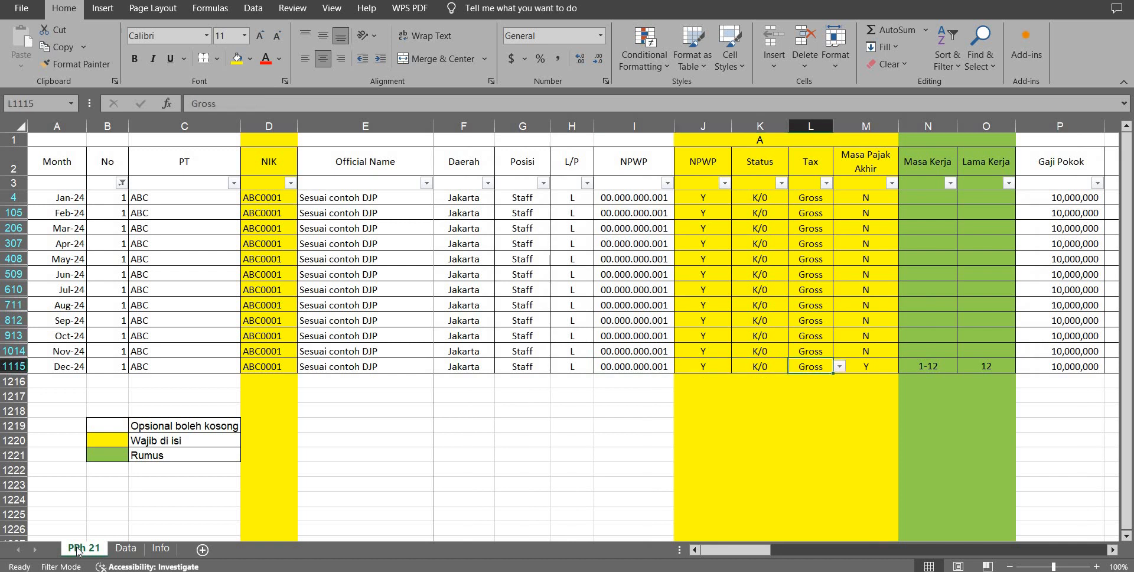
key("Right")
key("Left")
key("Left")
key("Left")
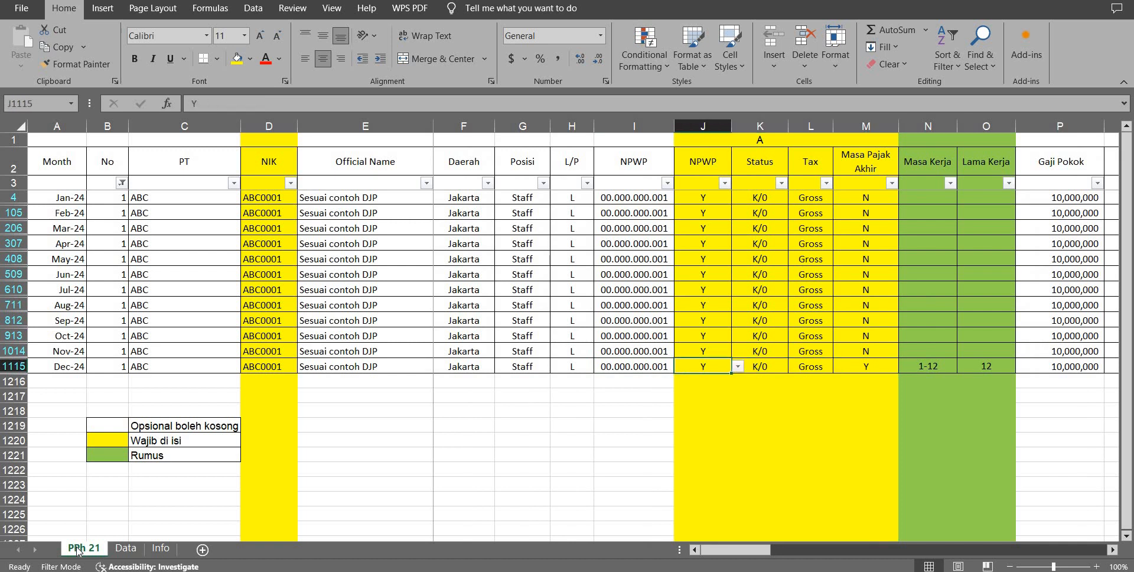
left_click(738, 366)
left_click(695, 389)
Step: Examine Dec-24's PPh Setahun and PPh Sebulan with the NPWP option set to N
key("Right")
key("Right")
key("Right")
key("Right")
key("Right")
key("Right")
key("Right")
key("Right")
key("Right")
key("Right")
key("Right")
key("Right")
key("Right")
key("Right")
key("Right")
key("Right")
key("Right")
key("Right")
key("Right")
key("Right")
key("Right")
key("Right")
key("Right")
key("Right")
key("Right")
key("Right")
key("Right")
key("Right")
key("Right")
key("Right")
key("Right")
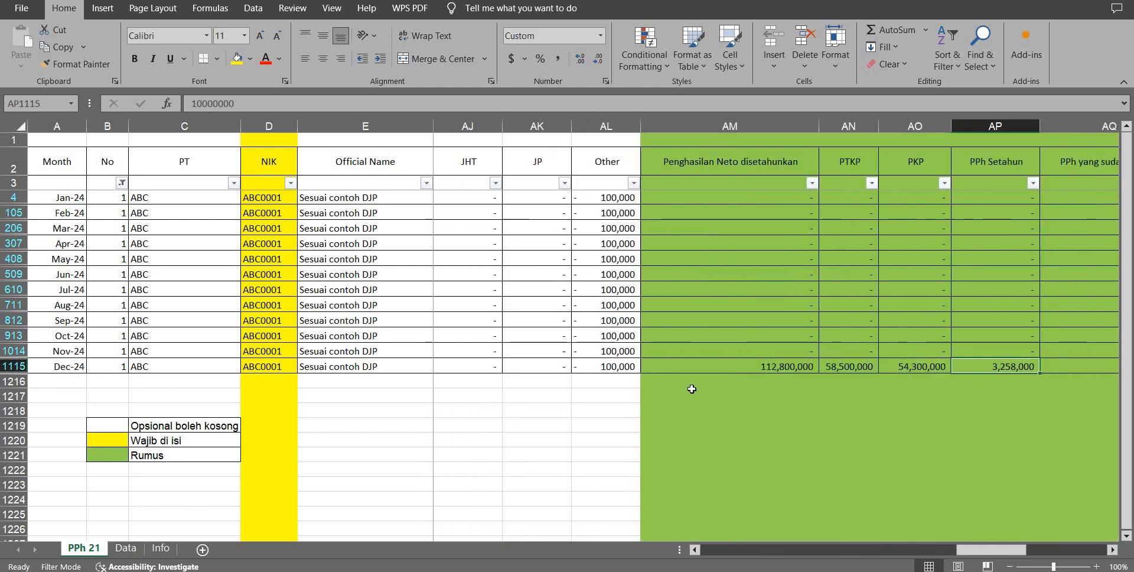
key("Right")
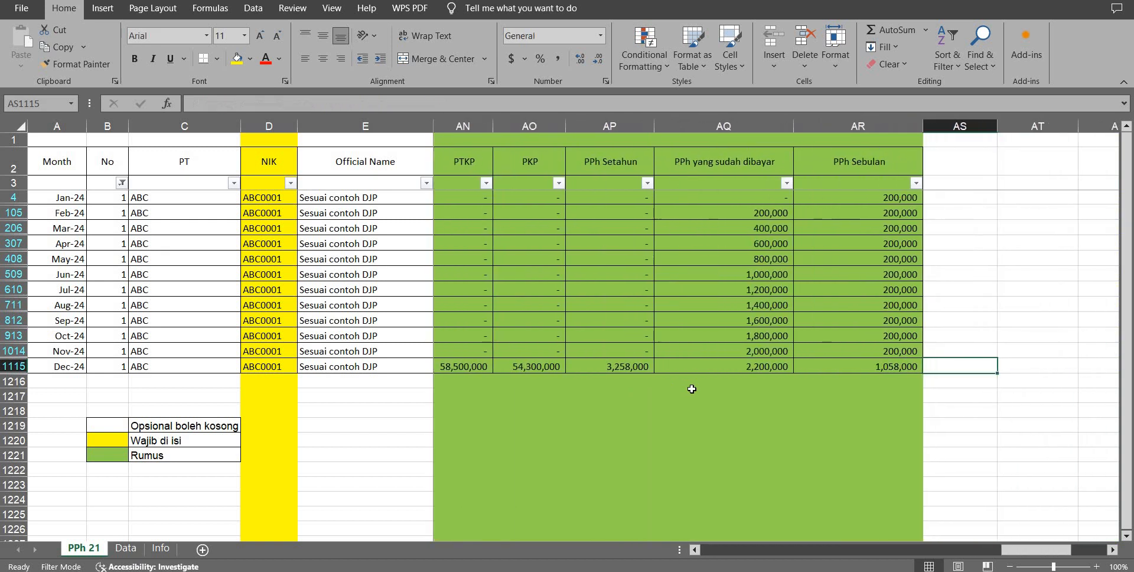
Step: Return to Dec-24's NPWP option and set it back to Y
key("Left")
key("Left")
key("Left")
key("Left")
key("Left")
key("Left")
key("Left")
key("Left")
key("Left")
key("Left")
key("Left")
key("Left")
key("Left")
key("Left")
key("Left")
key("Left")
key("Left")
key("Left")
key("Left")
key("Left")
key("Left")
key("Left")
key("Left")
key("Left")
key("Left")
key("Left")
key("Left")
key("Left")
key("Left")
key("Left")
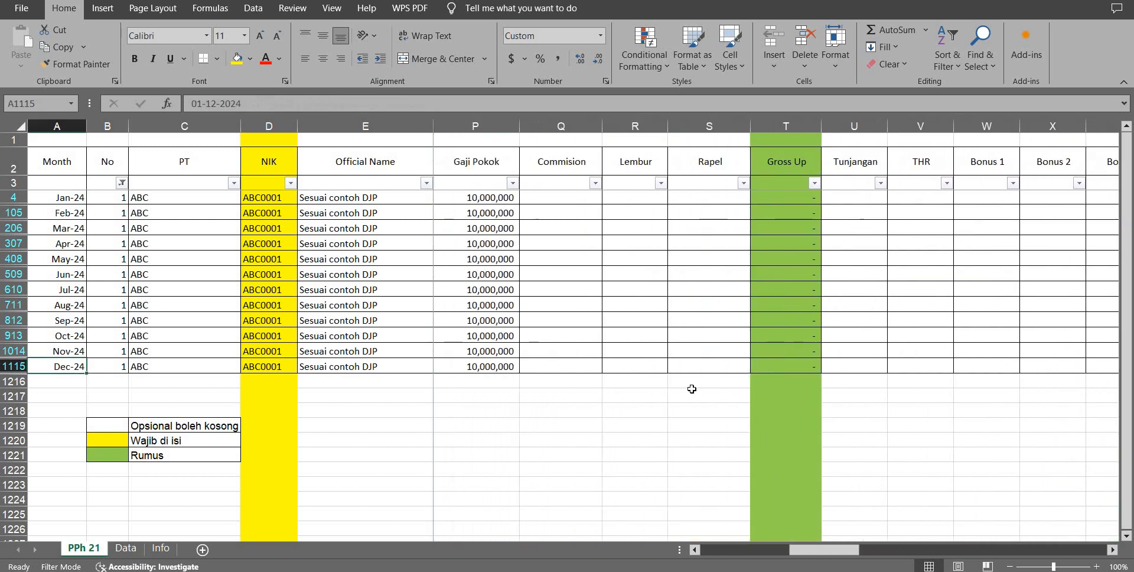
key("Right")
key("Right")
key("Right")
key("Right")
key("Right")
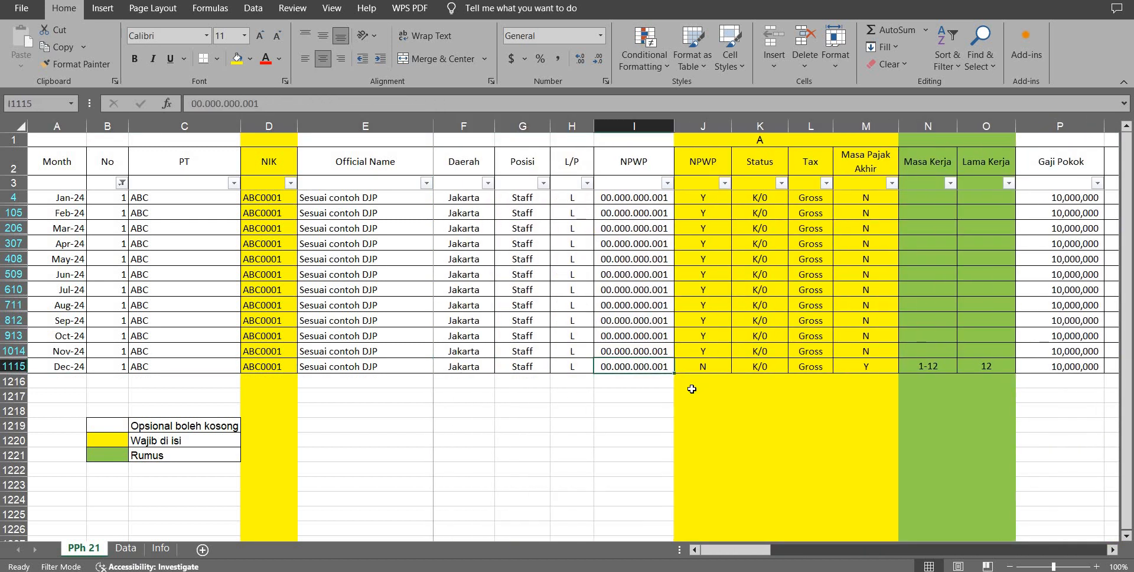
key("alt+Down")
key("Escape")
type("Y")
key("Up")
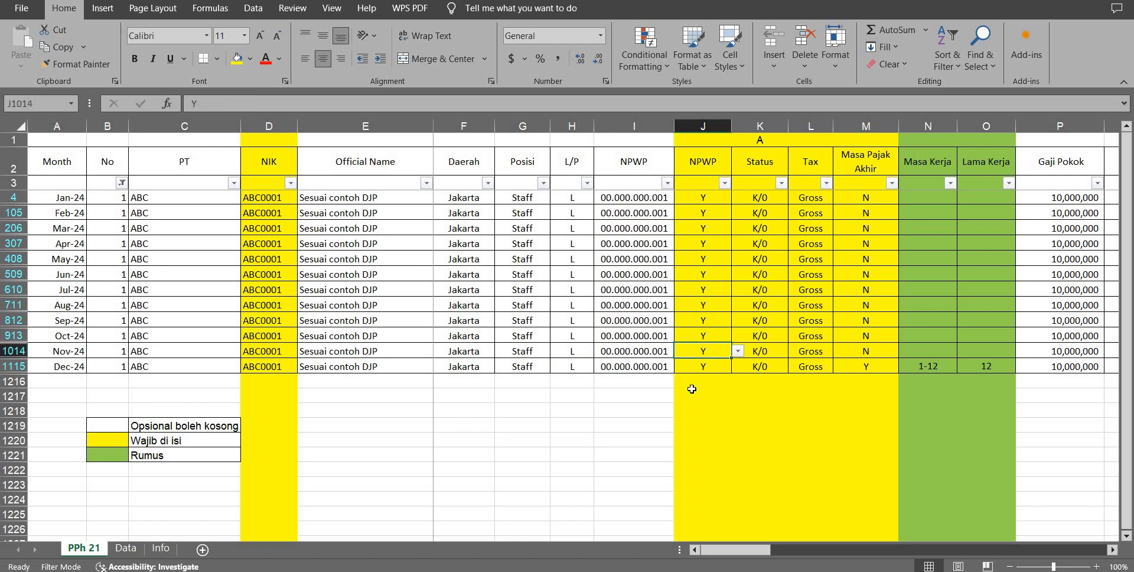
Step: Change the Tax option for Jan-24 to Gross Up
key("ctrl+Up")
key("Home")
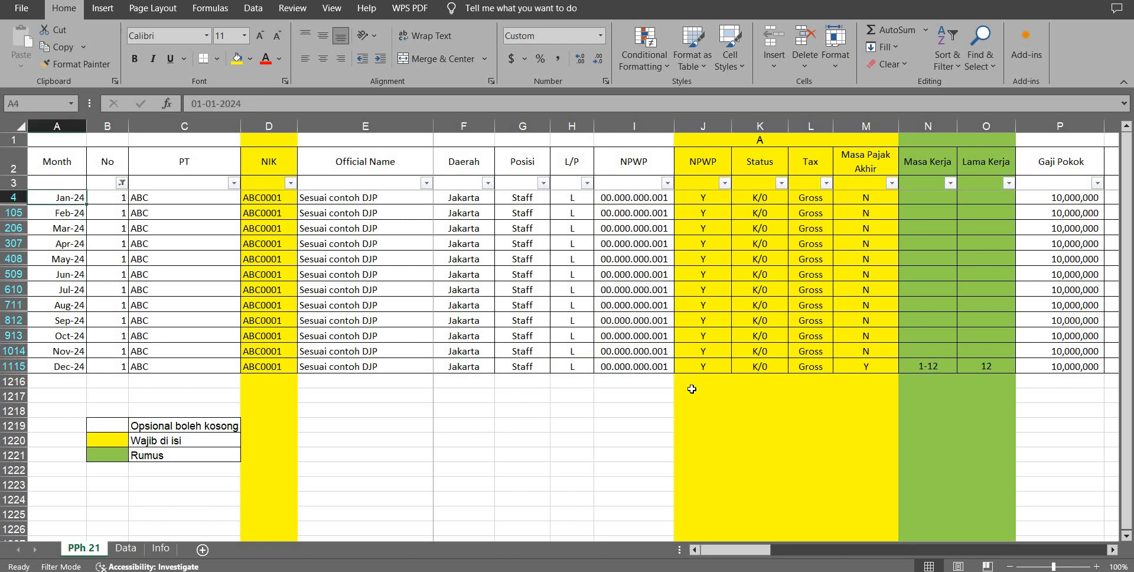
key("Right")
key("Right")
key("Right")
key("Right")
key("Right")
key("Right")
key("Right")
key("Right")
key("Right")
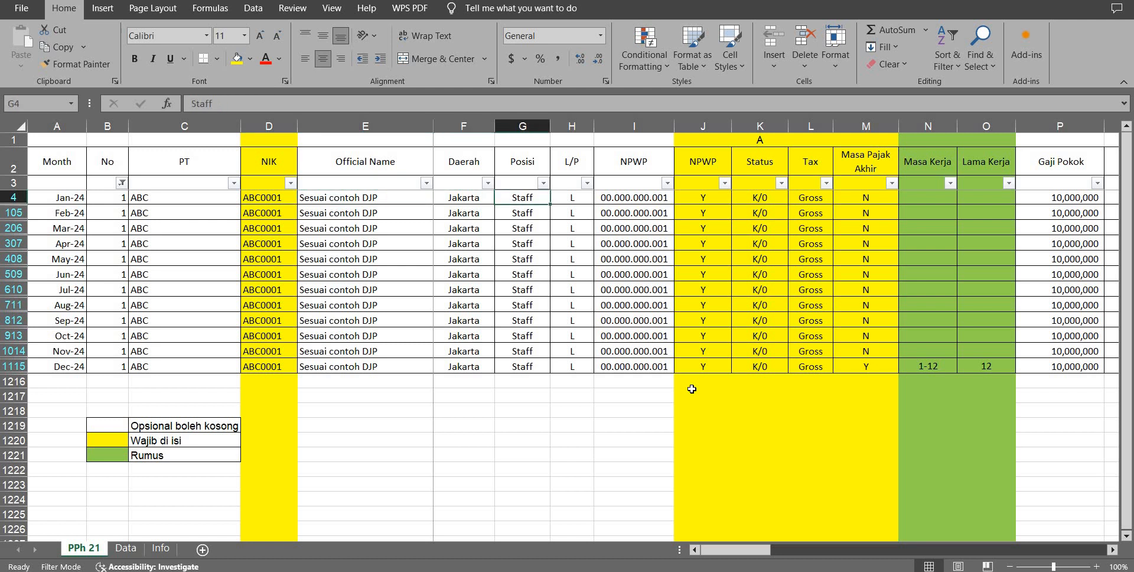
key("Right")
key("Right")
key("Right")
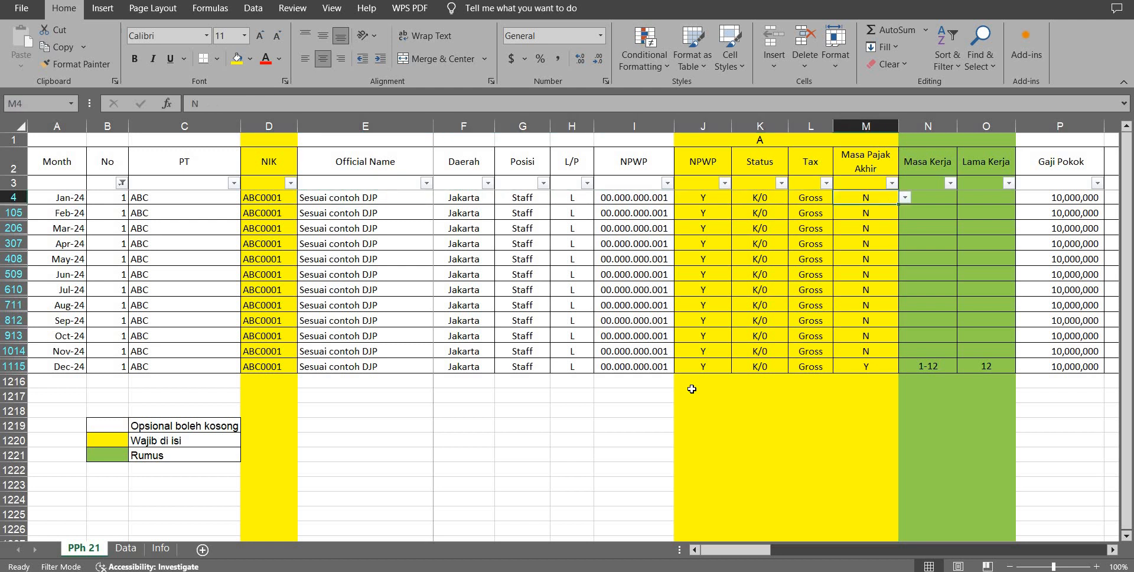
key("Left")
key("alt+Down")
key("Down")
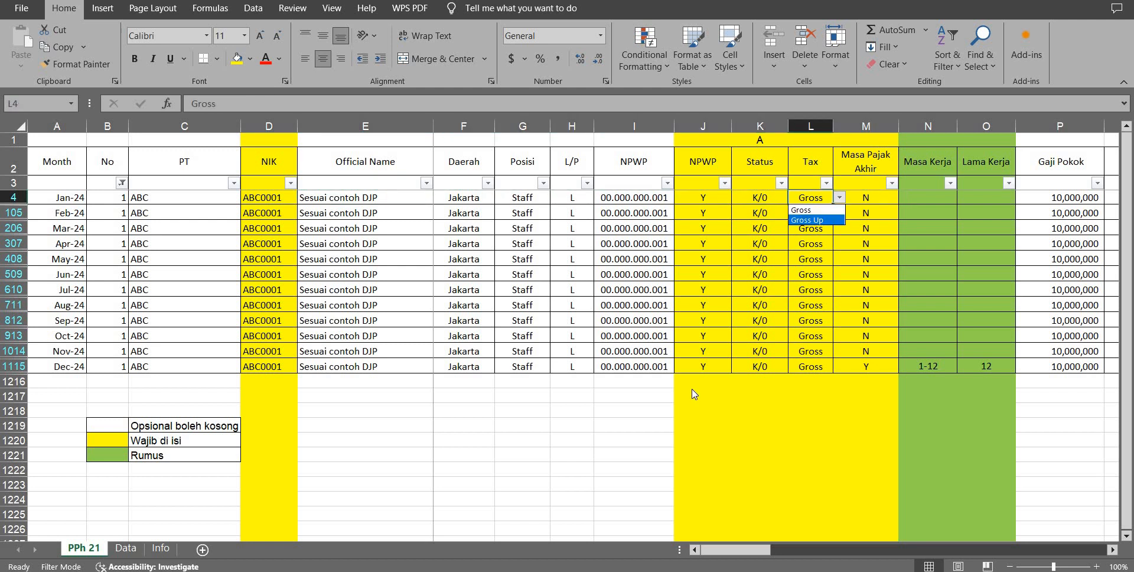
key("Return")
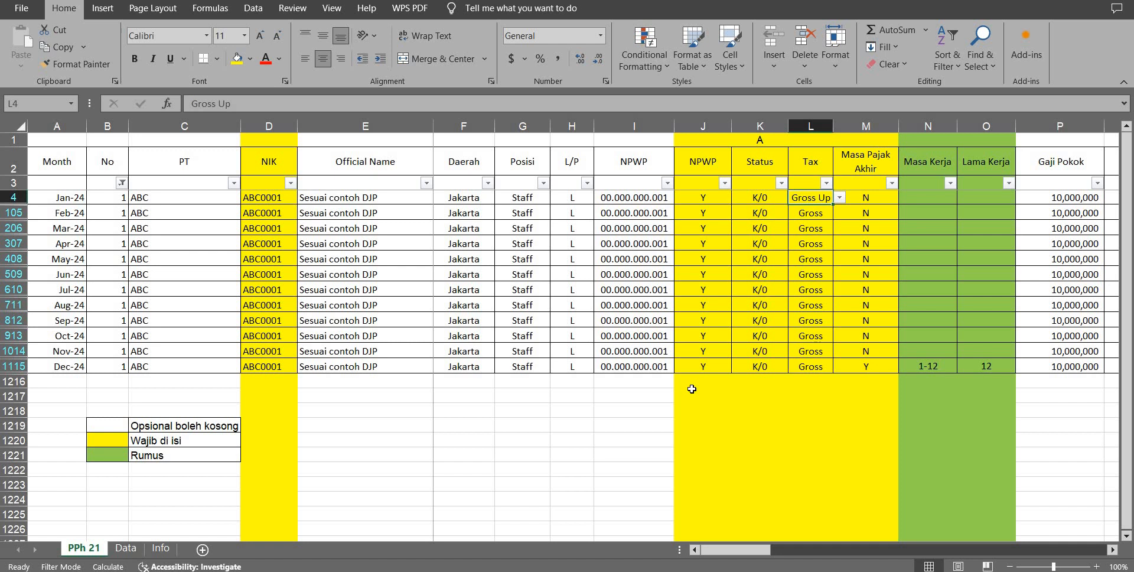
Step: Set Jan-24's Tax option back to Gross
key("alt+Down")
key("Up")
key("Return")
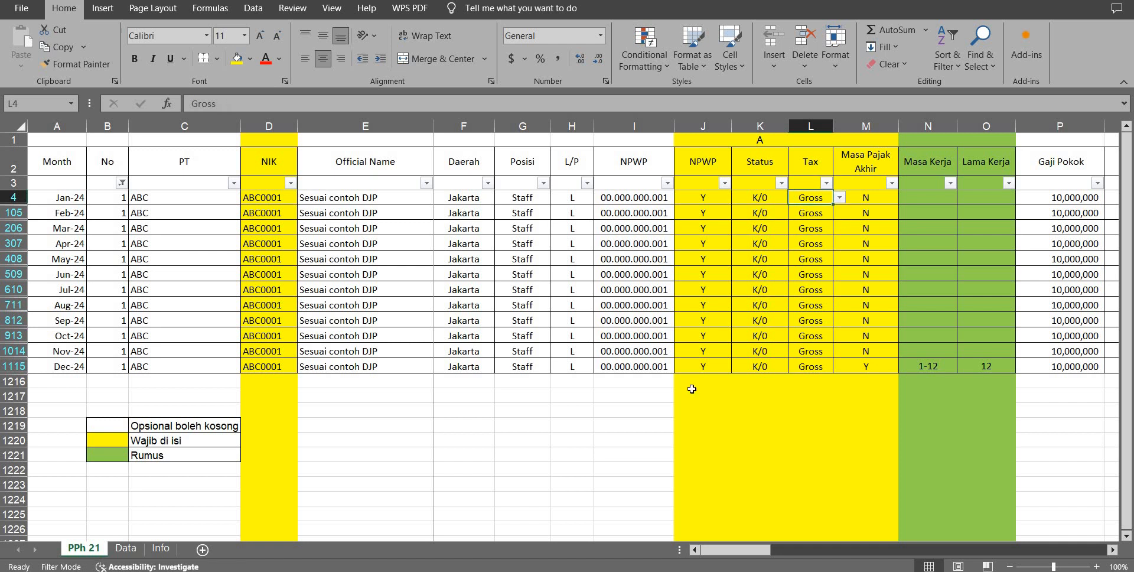
Step: Look across Jan-24's income and tax columns, ending on its PPh Sebulan formula
key("Right")
key("Right")
key("Right")
key("Right")
key("Right")
key("Right")
key("Right")
key("Right")
key("Right")
key("Right")
key("Right")
key("Right")
key("Right")
key("Right")
key("Right")
key("Right")
key("Right")
key("Right")
key("Right")
key("Right")
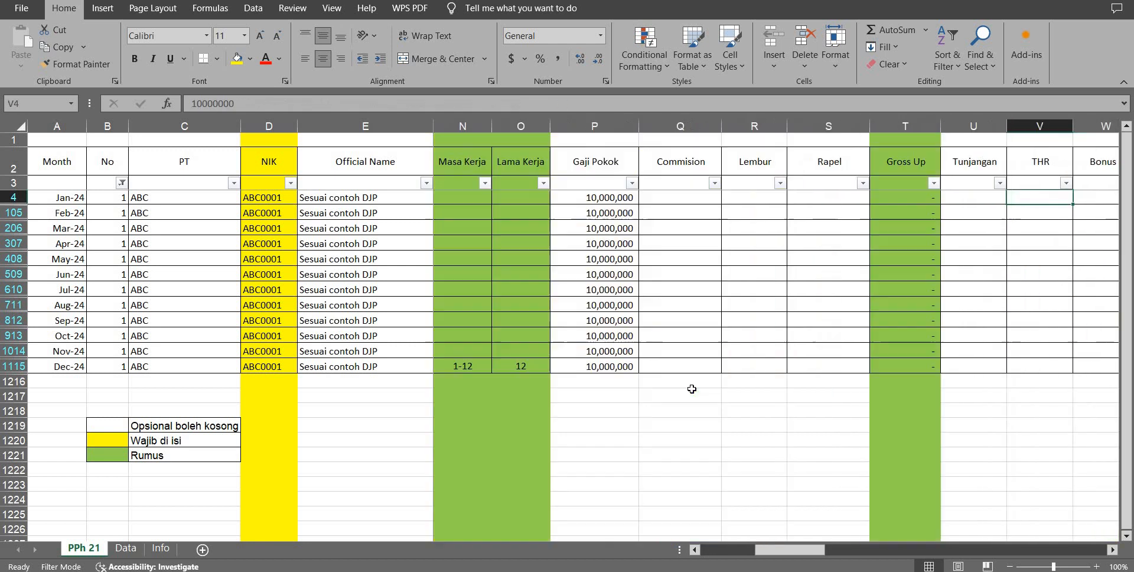
key("Right")
key("Right")
key("Right")
key("Right")
key("Right")
key("Right")
key("Right")
key("Right")
key("Right")
key("Right")
key("Right")
key("Right")
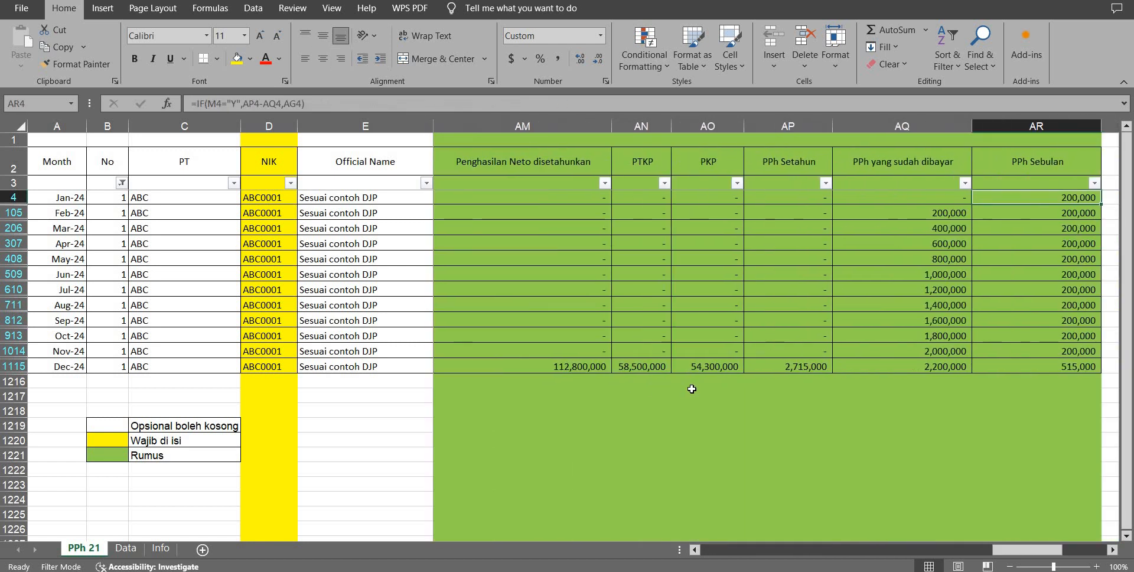
key("Right")
key("Left")
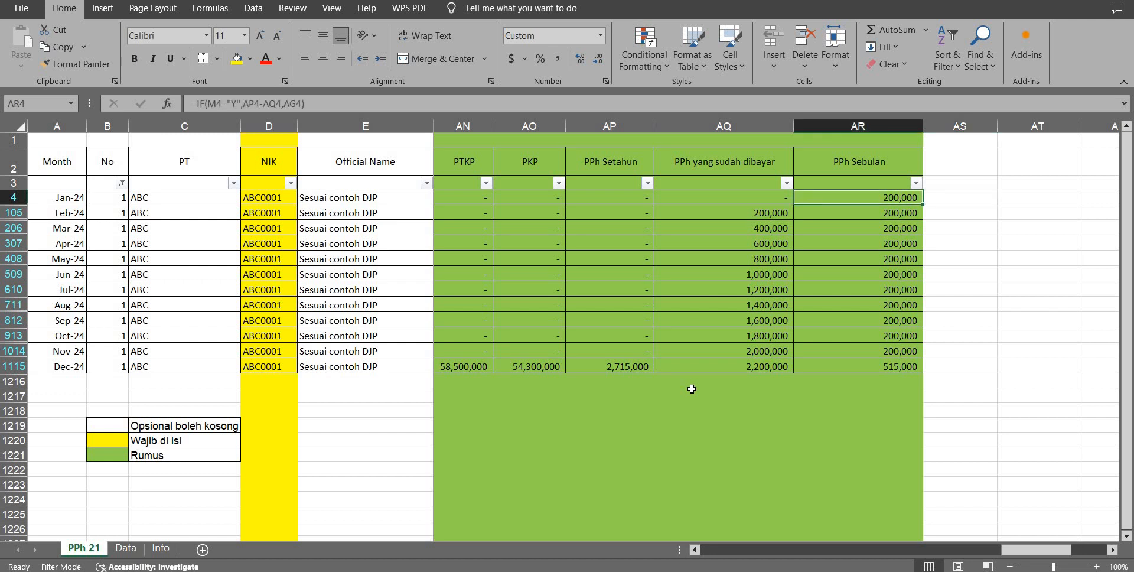
Step: Clear the employee number filter on the No column so that all rows are listed again
key("Left")
key("Left")
key("Left")
key("Left")
key("Left")
key("Left")
key("Left")
key("Left")
key("Left")
key("Left")
key("Left")
key("Left")
key("Left")
key("Left")
key("Left")
key("Left")
key("Left")
key("Left")
key("Left")
key("Left")
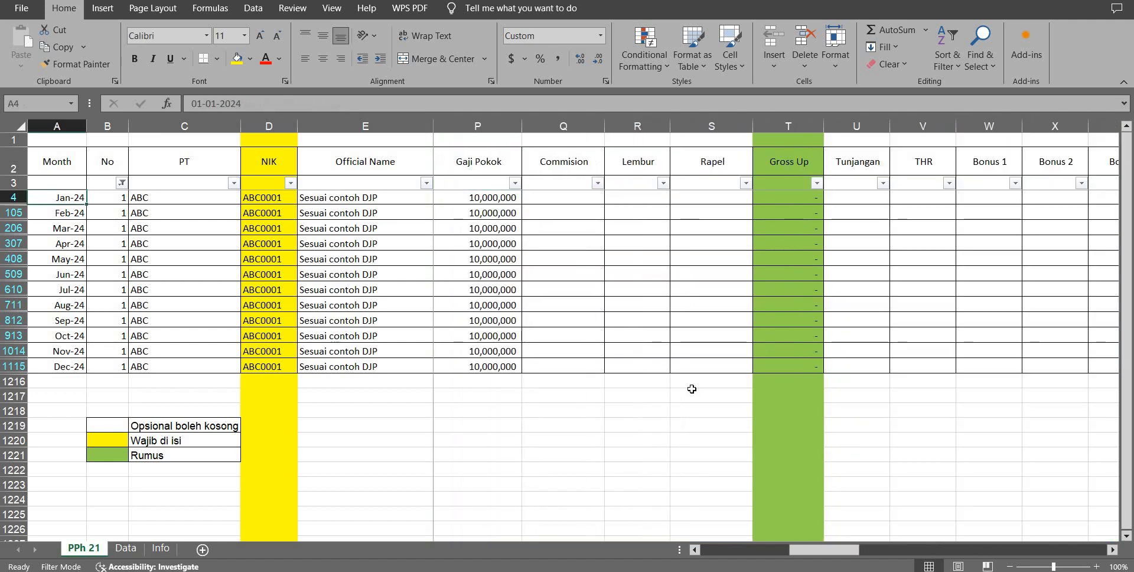
key("Up")
key("ctrl+z")
key("Down")
Step: Look down the Jan-24 employee list and highlight the PT column from the first employee to number 18
key("Down")
key("Right")
key("Down")
key("Down")
key("Down")
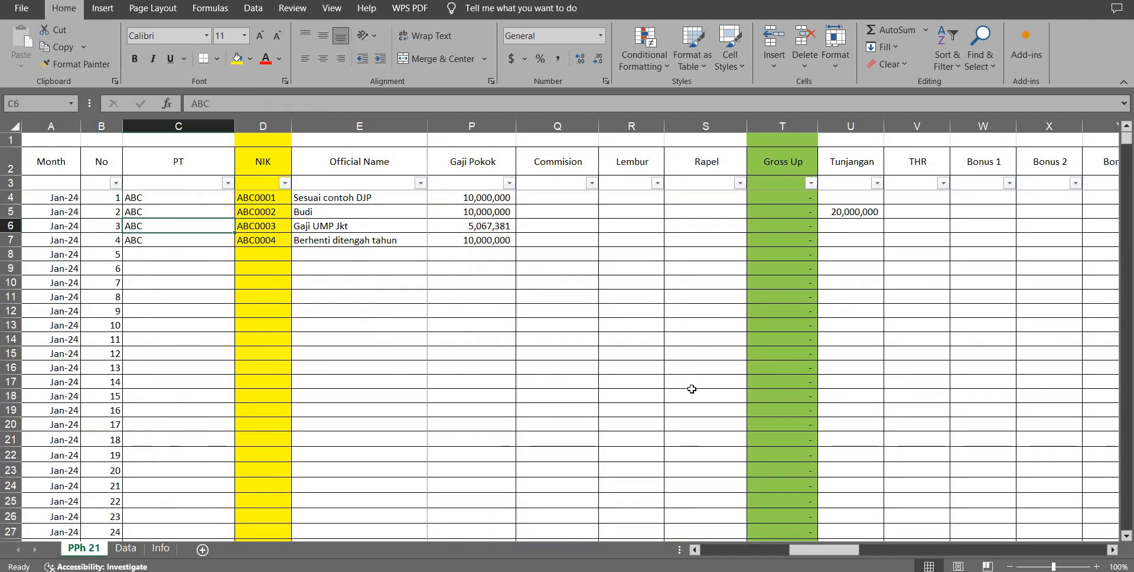
key("Down")
key("Down")
key("Down")
key("Down")
key("Down")
key("Down")
key("Down")
key("Down")
key("Down")
key("Down")
key("Down")
key("Down")
key("Down")
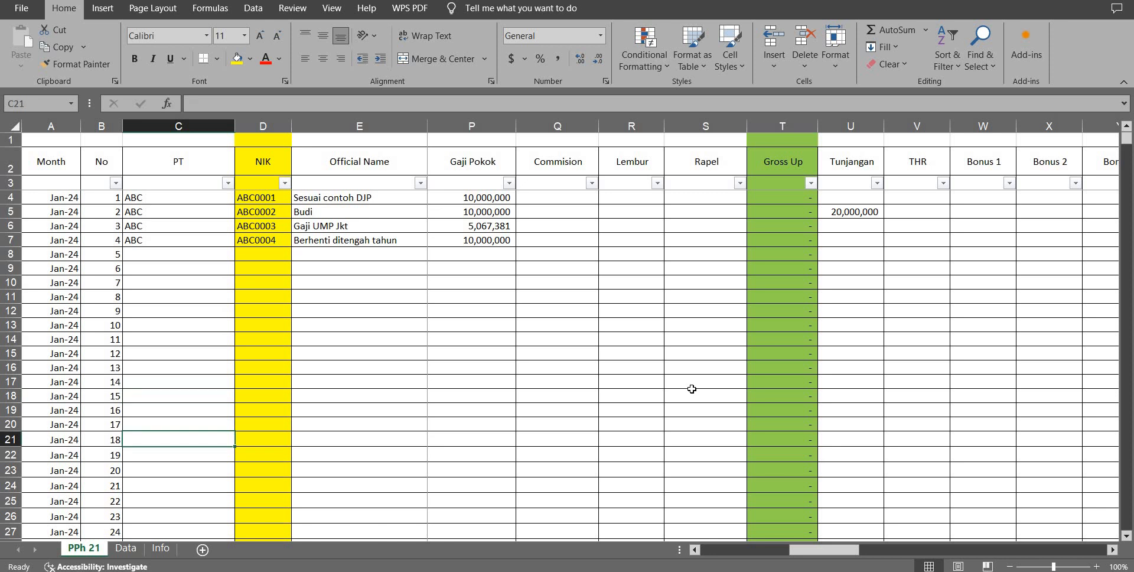
key("ctrl+shift+Up")
key("ctrl+shift+Up")
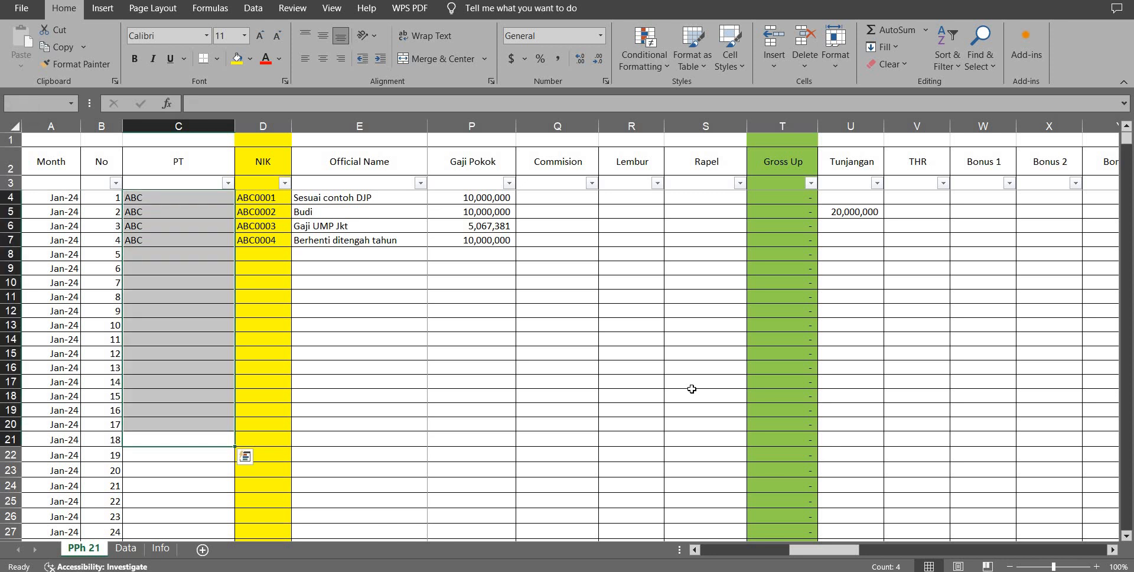
Step: Look across the Jan-24 row of number 18, from the employee details through the income and tax columns to PPh Sebulan
key("Right")
key("Right")
key("Right")
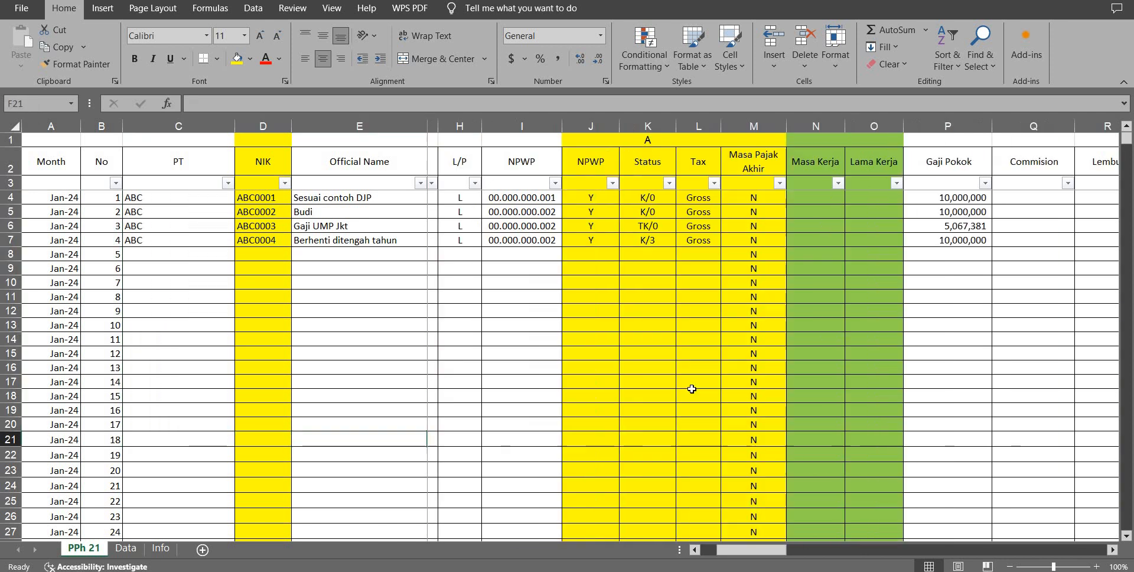
key("Right")
key("Right")
key("Right")
key("Right")
key("Right")
key("Right")
key("Right")
key("Right")
key("Right")
key("Right")
key("Right")
key("Right")
key("Right")
key("Right")
key("Right")
key("Right")
key("Right")
key("Right")
key("Right")
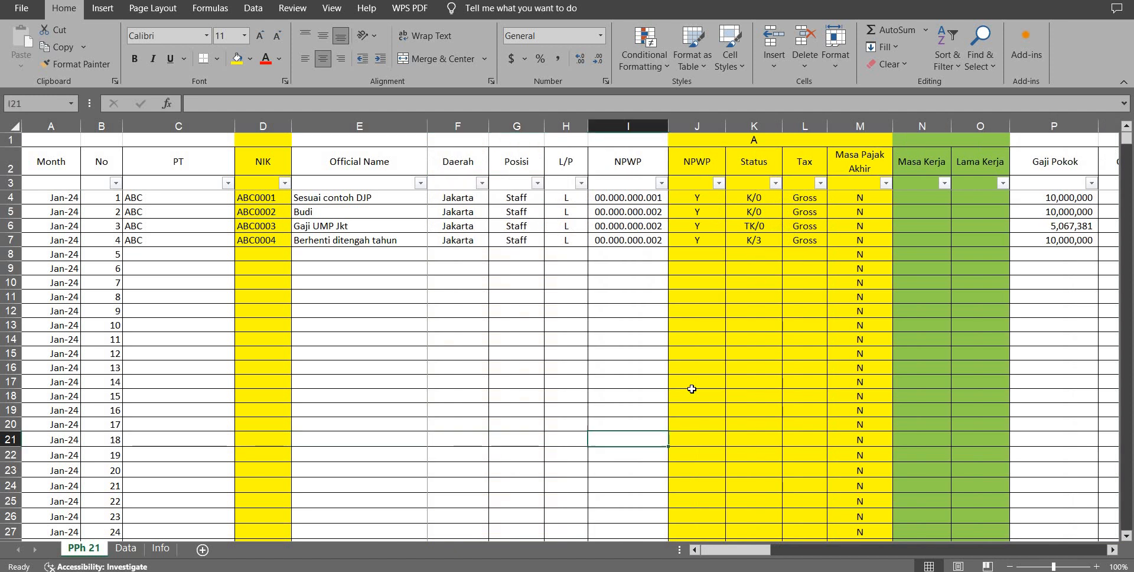
key("Right")
key("Right")
key("Right")
key("Right")
key("Right")
key("Right")
key("Right")
key("Right")
key("Right")
key("Right")
key("Right")
key("Right")
key("Right")
key("Right")
key("Right")
key("Right")
key("Right")
key("Right")
key("Right")
key("Right")
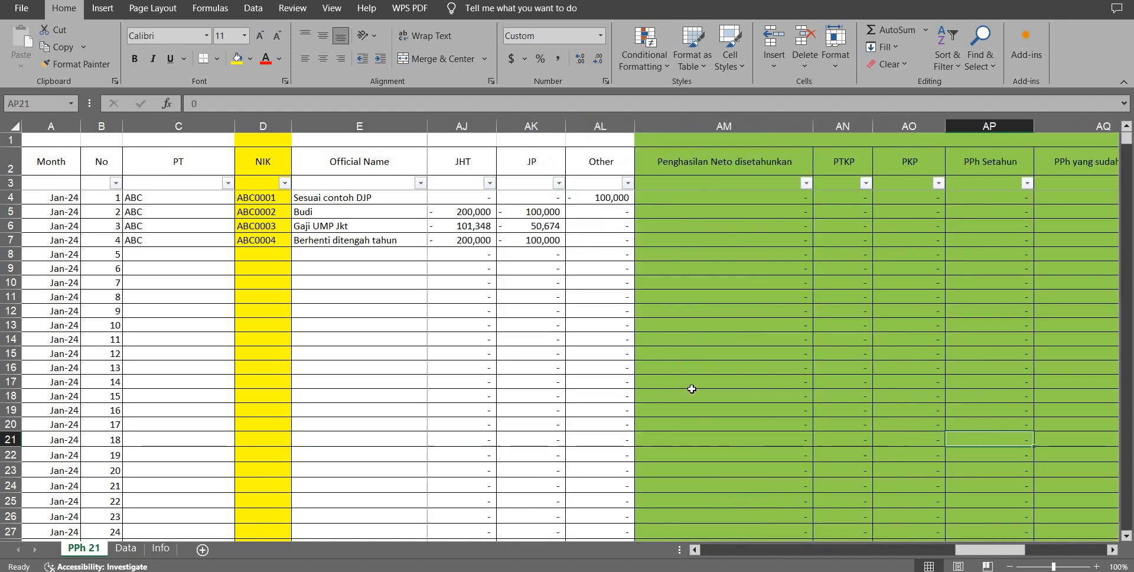
key("Right")
key("Left")
key("Left")
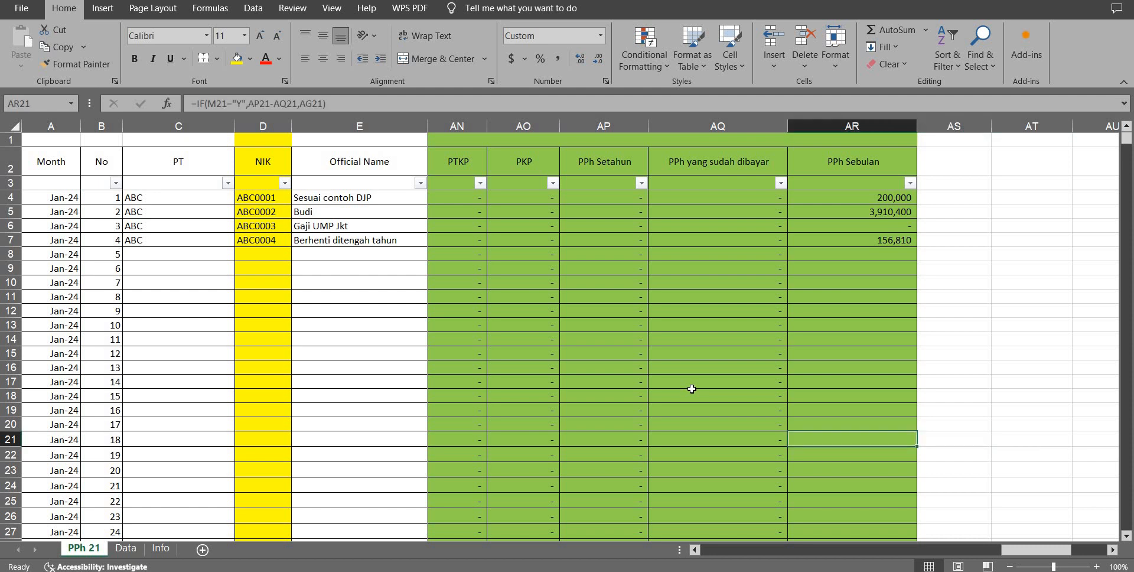
Step: Look back from PPh Sebulan along the first Jan-24 employee's row to Month, ending on the Daerah column
key("ctrl+Up")
key("Up")
key("Left")
key("Left")
key("Left")
key("Left")
key("Left")
key("Left")
key("Left")
key("Left")
key("Left")
key("Left")
key("Left")
key("Left")
key("Left")
key("Left")
key("Left")
key("Left")
key("Left")
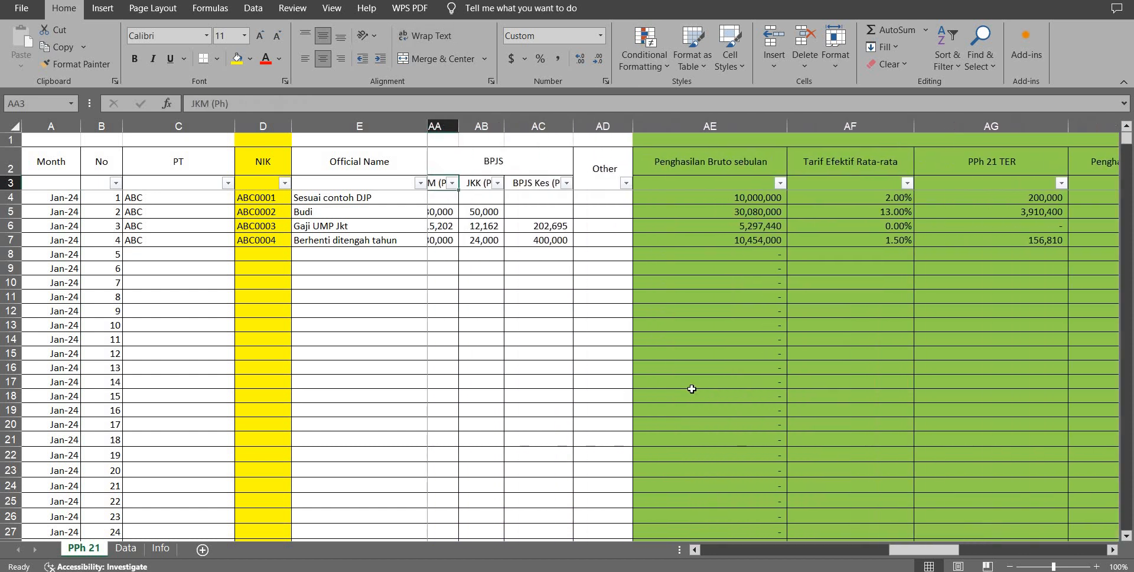
key("Down")
key("Left")
key("Left")
key("Left")
key("Left")
key("Left")
key("Left")
key("Left")
key("Left")
key("Left")
key("Left")
key("Left")
key("Left")
key("Left")
key("Left")
key("Left")
key("Left")
key("Left")
key("Left")
key("Left")
key("Left")
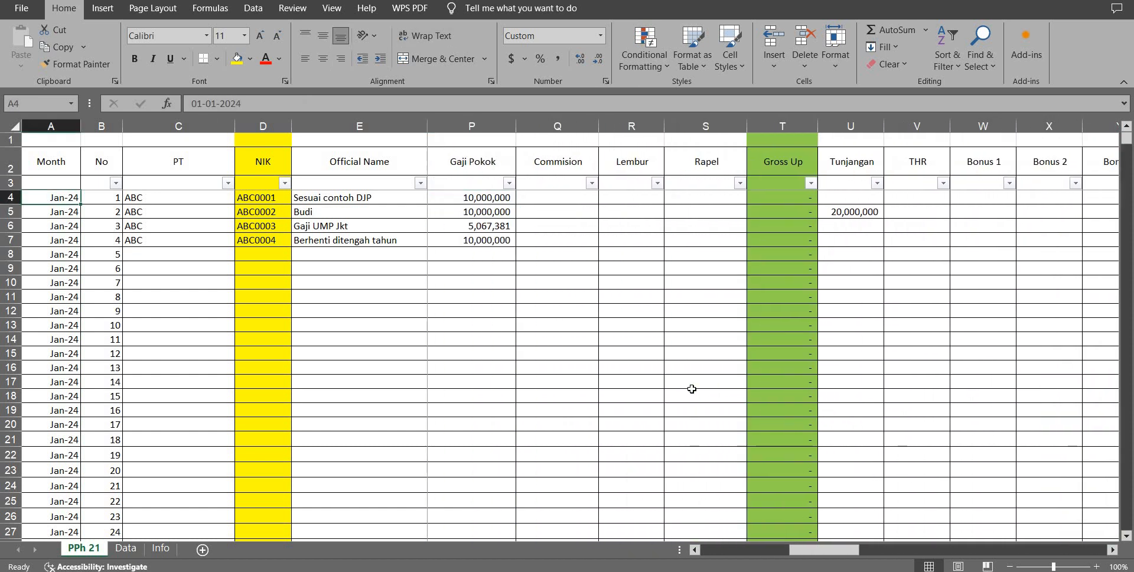
key("Right")
key("Right")
key("Right")
key("Right")
key("Right")
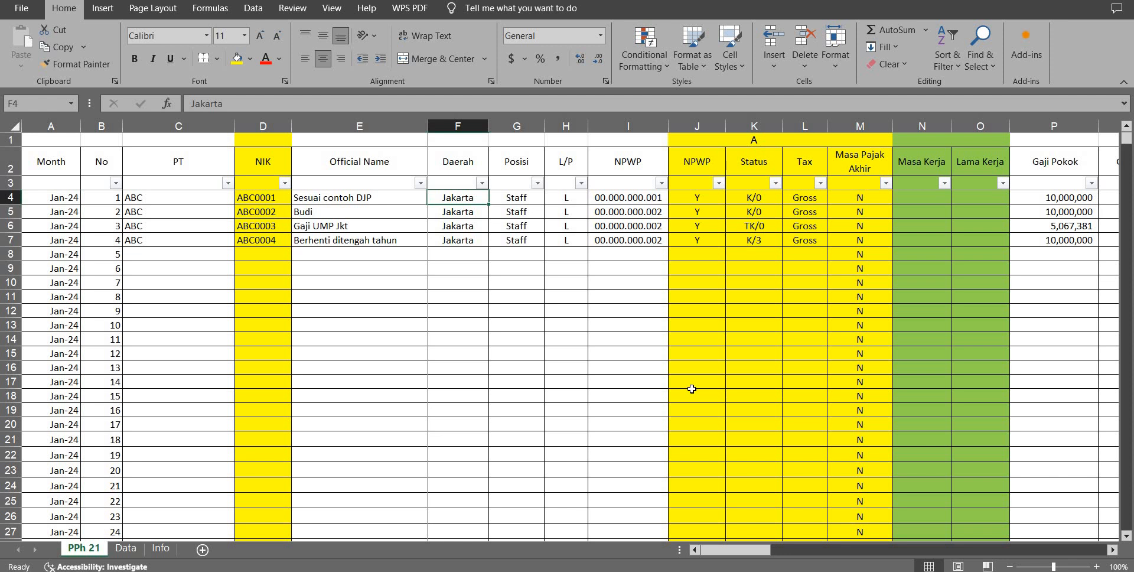
Step: Filter the No column to show only employee number 2
key("Left")
key("Left")
key("Left")
key("Left")
key("Left")
key("Right")
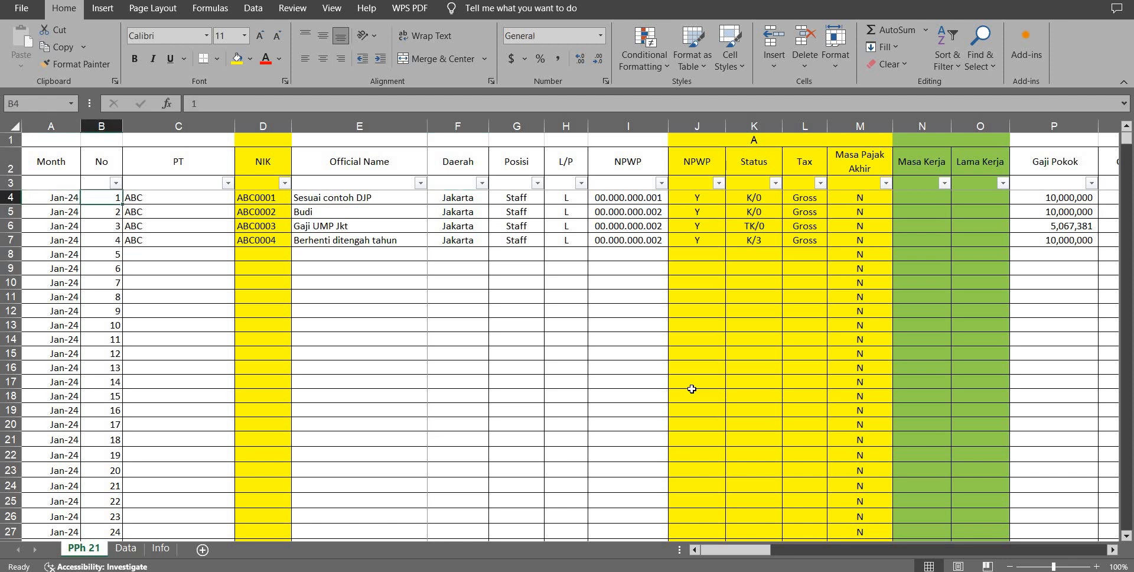
key("Up")
key("alt+Down")
key("Tab")
key("Tab")
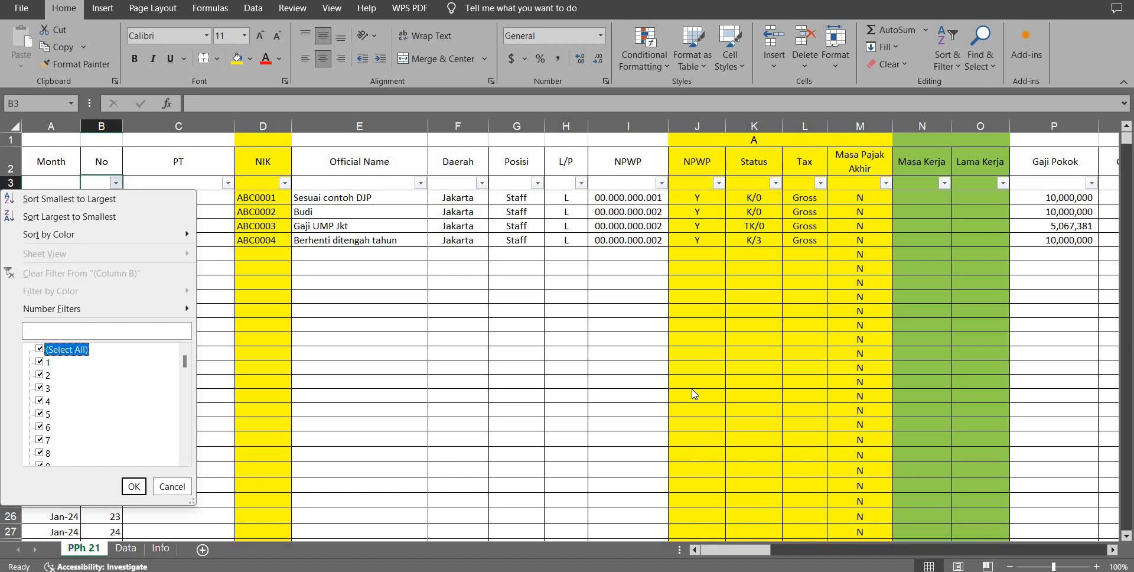
key("space")
key("Return")
Step: Look across the Jan-24 row of employee number 2, from the employee details through NPWP, Status and Tax to Masa Kerja
key("Down")
key("Right")
key("Right")
key("Right")
key("Right")
key("Right")
key("Right")
key("Right")
key("Right")
key("Right")
key("Right")
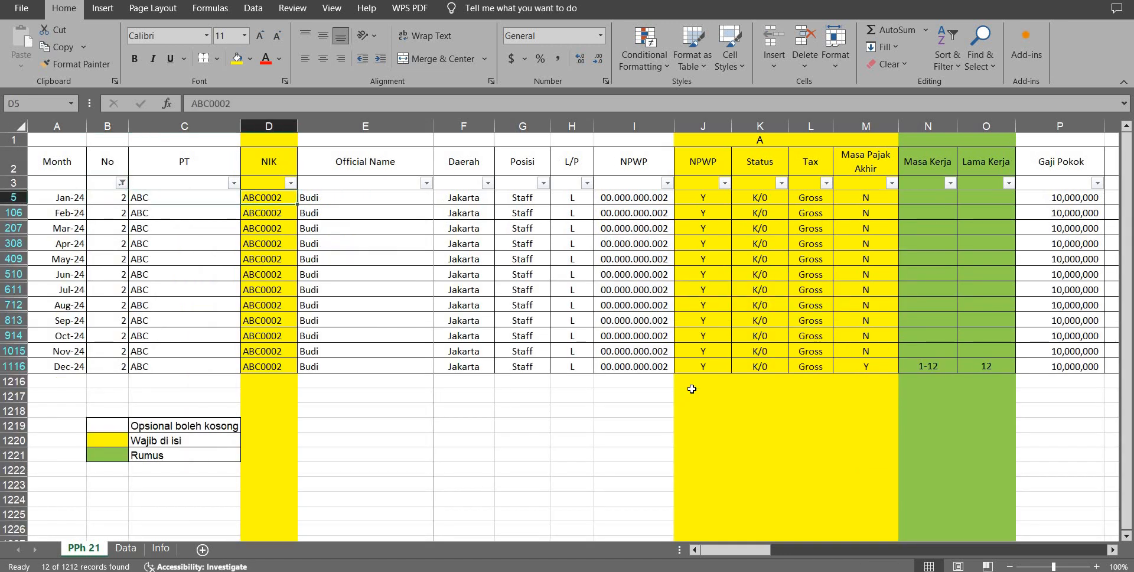
key("Right")
key("Right")
key("Right")
key("Right")
key("Right")
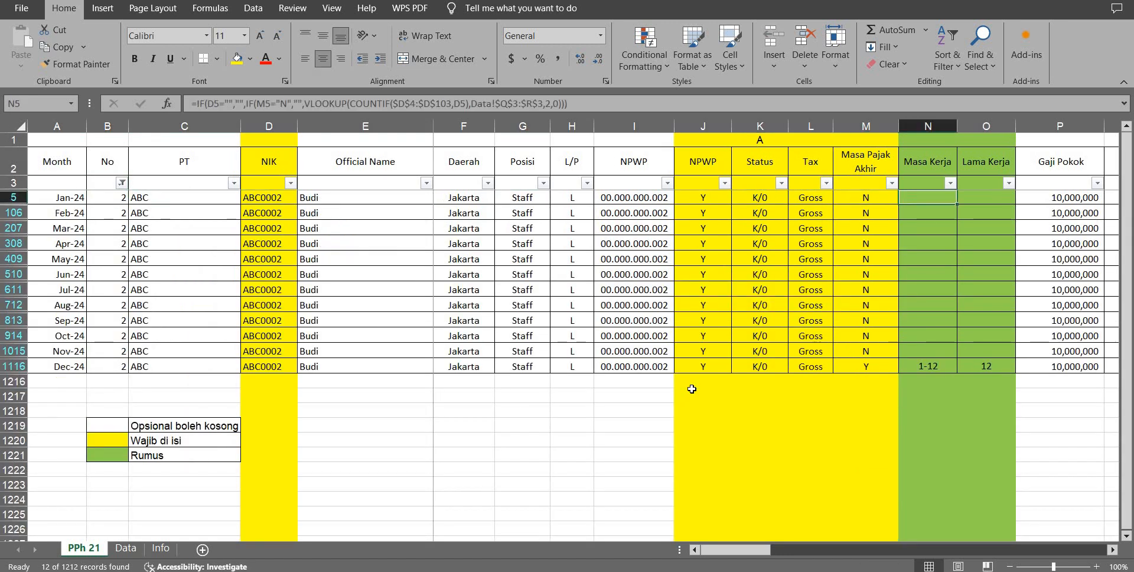
Step: Look across the Jan-24 income, bonus and BPJS columns of employee number 2 through Penghasilan Bruto sebulan to Tarif Efektif Rata-rata
key("Right")
key("Right")
key("Right")
key("Right")
key("Right")
key("Right")
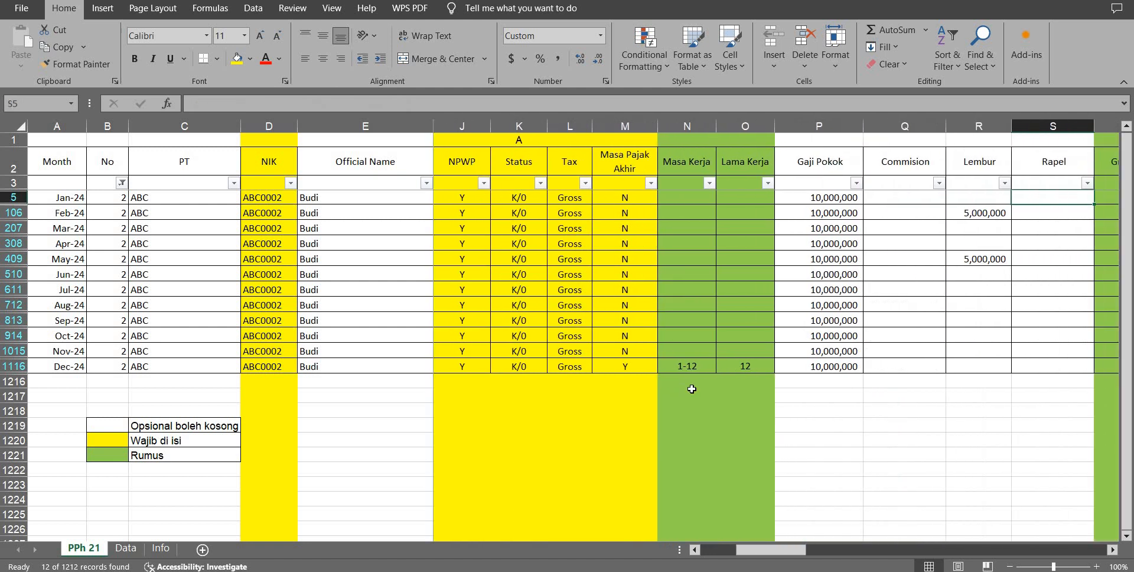
key("Right")
key("Right")
key("Right")
key("Right")
key("Right")
key("Right")
key("Right")
key("Right")
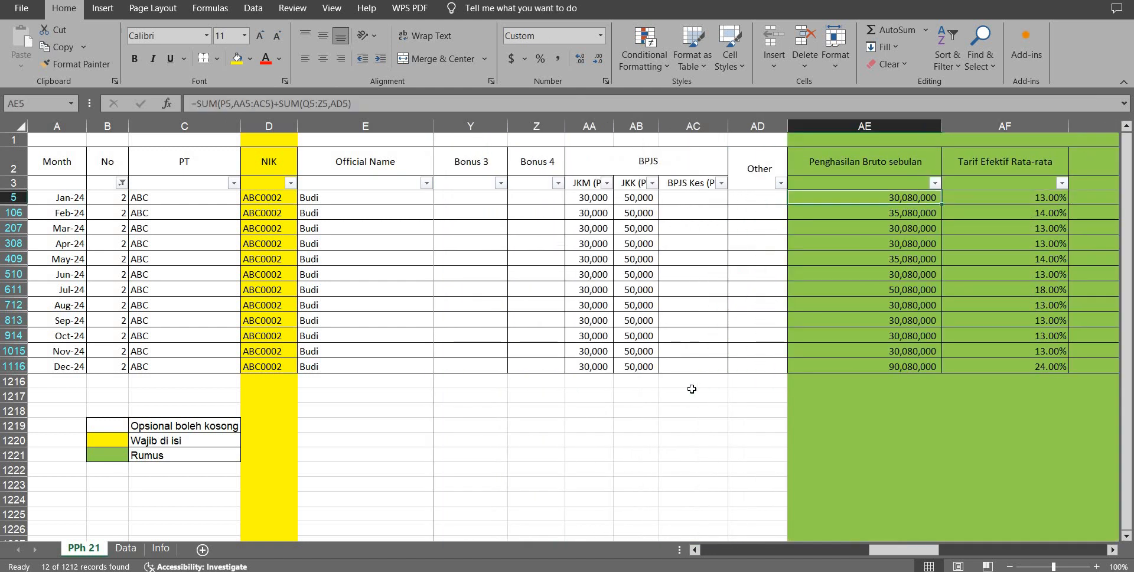
key("Right")
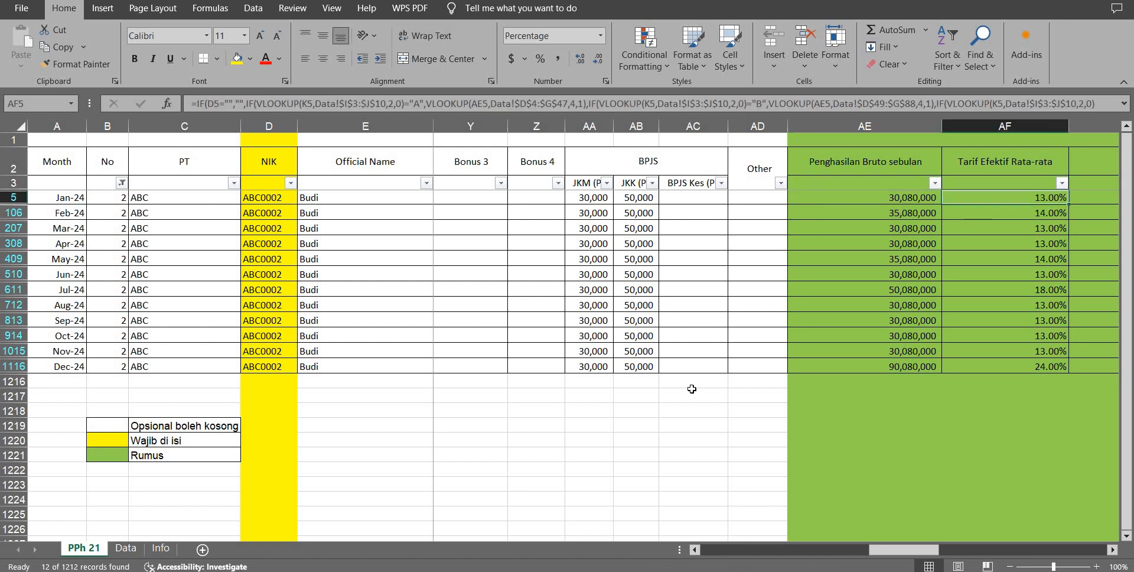
Step: On the Data sheet, highlight the category A bracket row from 30,050,000 to 32,400,000 that matches the January gross income
key("ctrl+Page_Down")
key("Left")
key("Down")
key("Down")
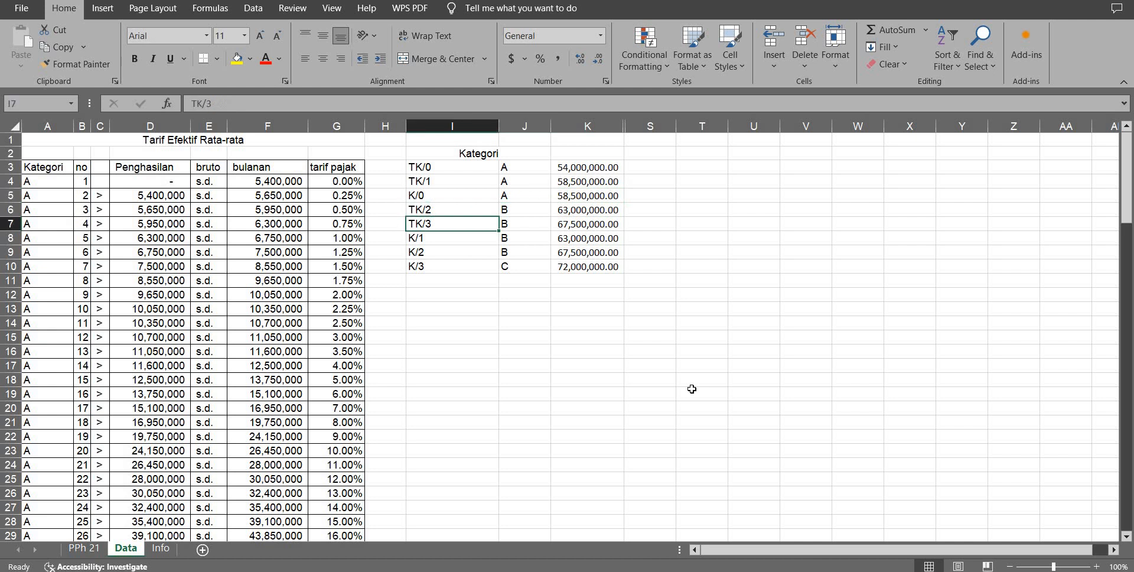
key("ctrl+Left")
key("ctrl+Left")
key("Down")
key("Down")
key("Down")
key("Down")
key("Down")
key("Down")
key("Down")
key("Down")
key("Down")
key("Down")
key("Down")
key("Down")
key("Down")
key("Right")
key("Down")
key("Down")
key("Down")
key("Down")
key("Down")
key("Down")
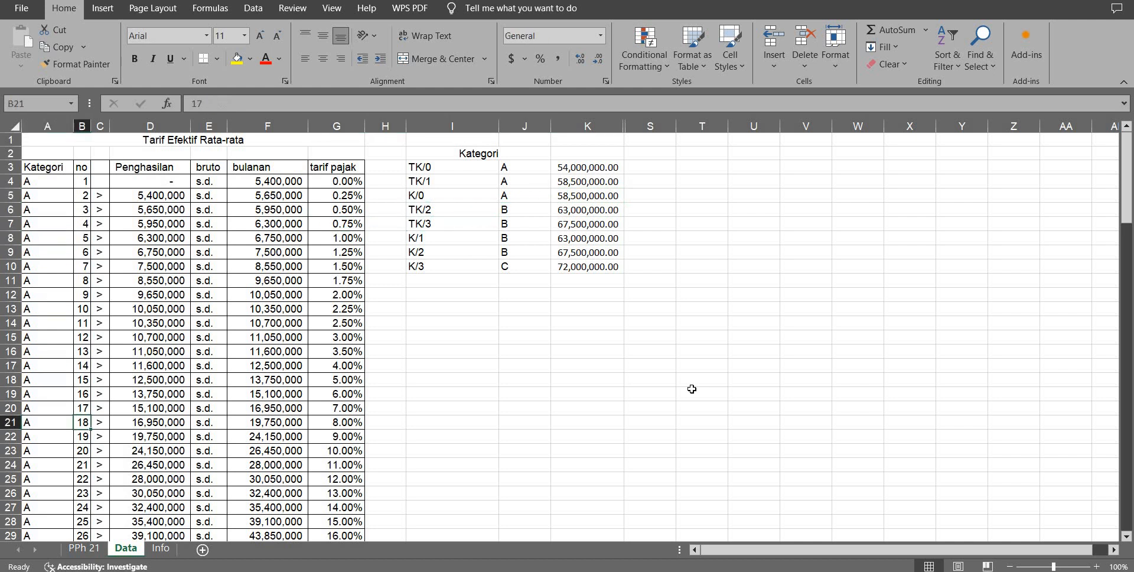
key("Right")
key("Right")
key("shift+space")
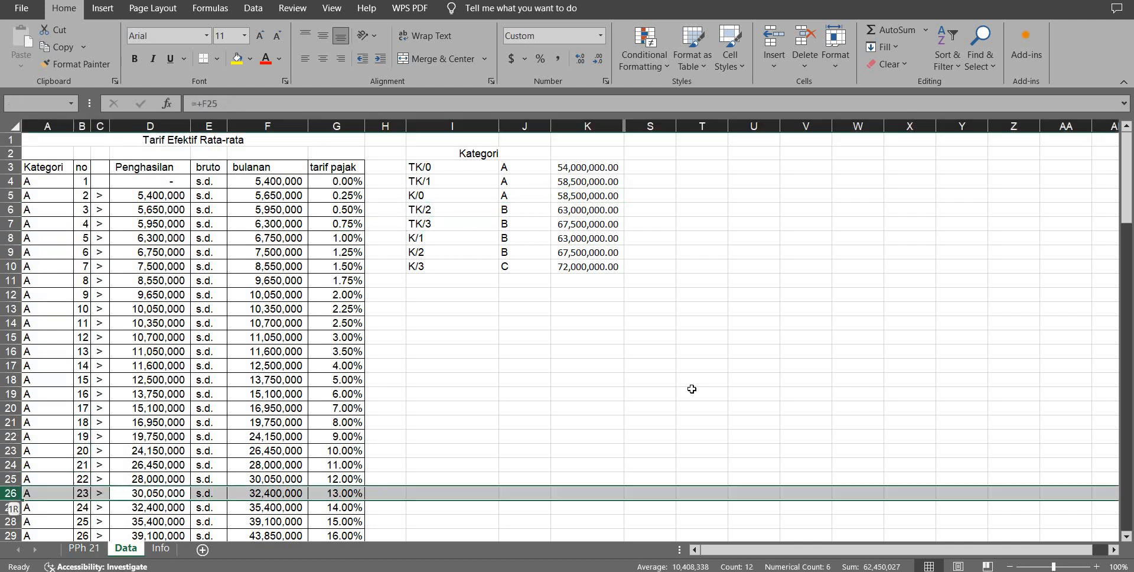
Step: Return to the PPh 21 sheet and compare the Jan-24 gross income, effective rate and PPh Sebulan of employee number 2
key("ctrl+Page_Up")
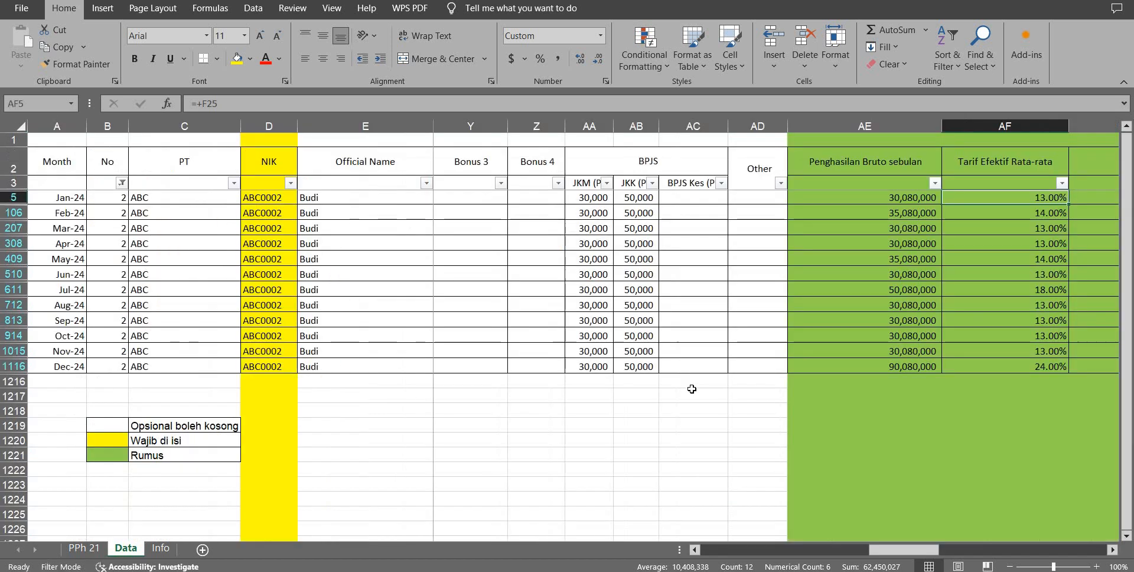
key("Left")
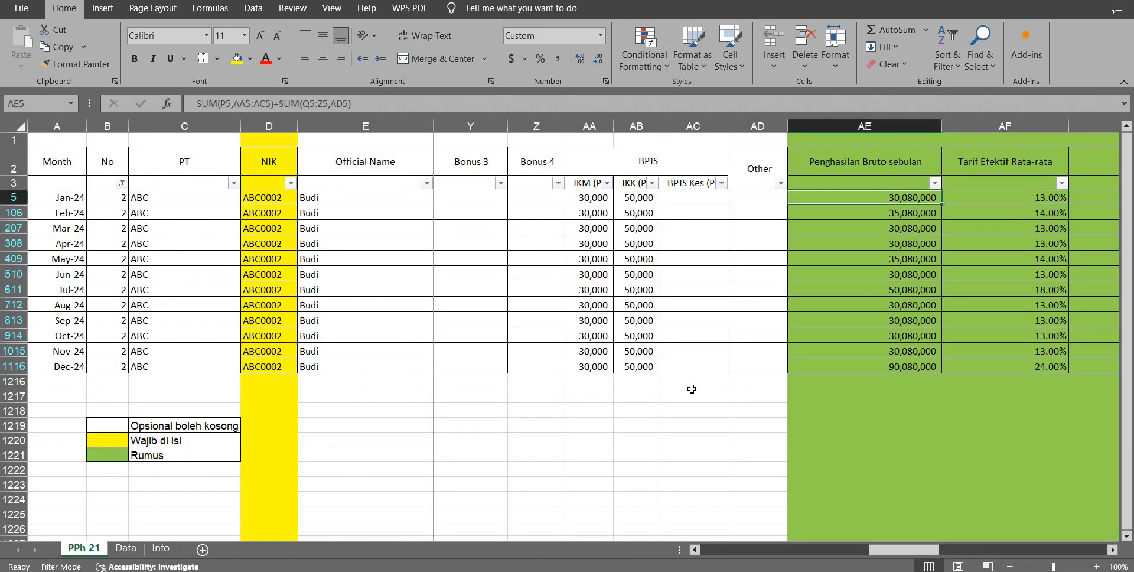
key("Right")
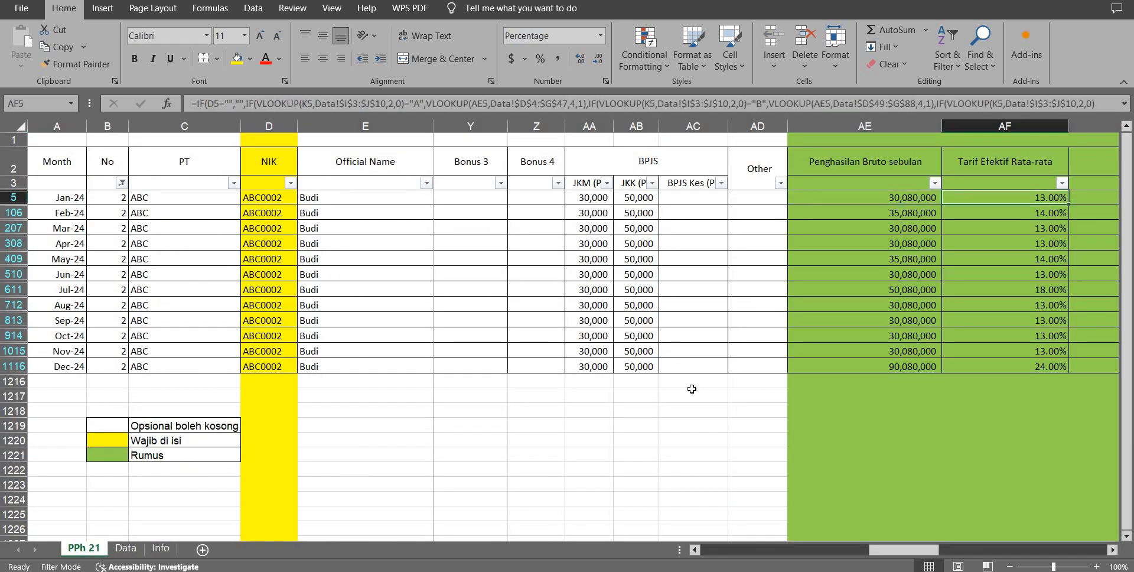
key("ctrl+Right")
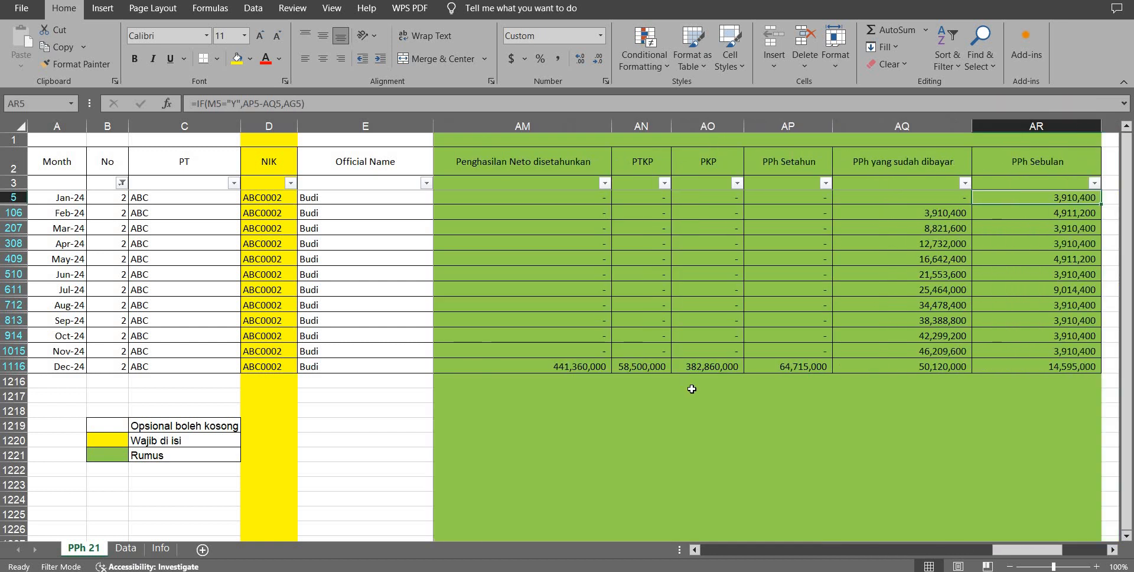
Step: Check the Feb-24 effective rate and gross income, and highlight the matching 32,400,000 to 35,400,000 category A row on the Data sheet
key("Left")
key("Left")
key("Left")
key("Left")
key("Left")
key("Left")
key("Left")
key("Left")
key("Left")
key("Left")
key("Left")
key("Left")
key("Down")
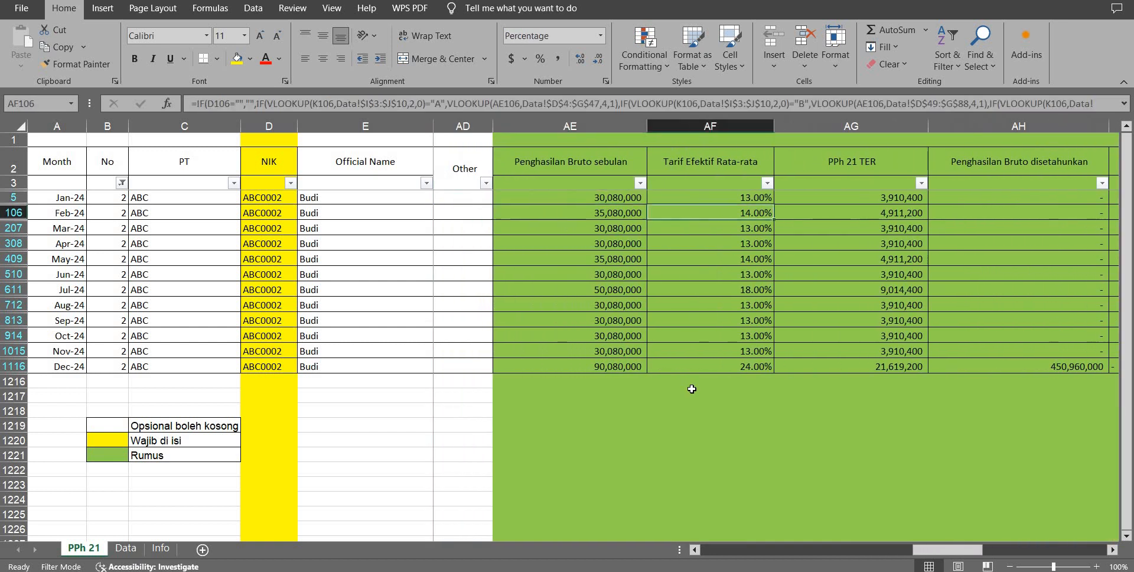
key("Left")
key("ctrl+Page_Down")
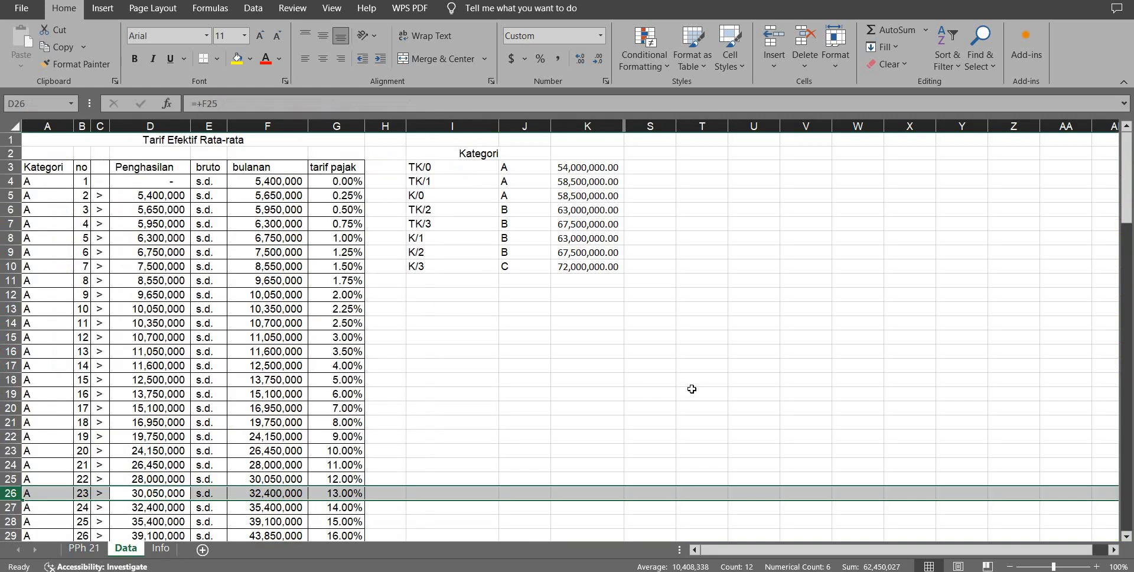
key("Down")
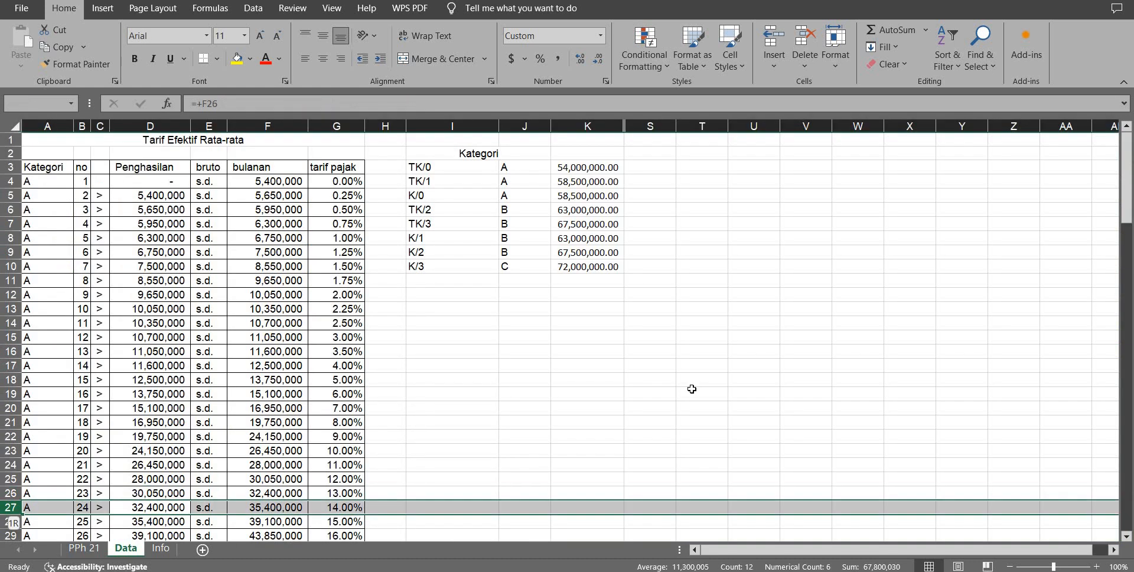
Step: Return to the PPh 21 sheet and look along the Feb-24 row from Penghasilan Bruto sebulan to PPh Sebulan
key("ctrl+Page_Up")
key("Right")
key("Right")
key("Right")
key("Right")
key("Right")
key("Right")
key("Right")
key("Right")
key("Right")
key("Right")
key("Right")
key("Right")
key("Right")
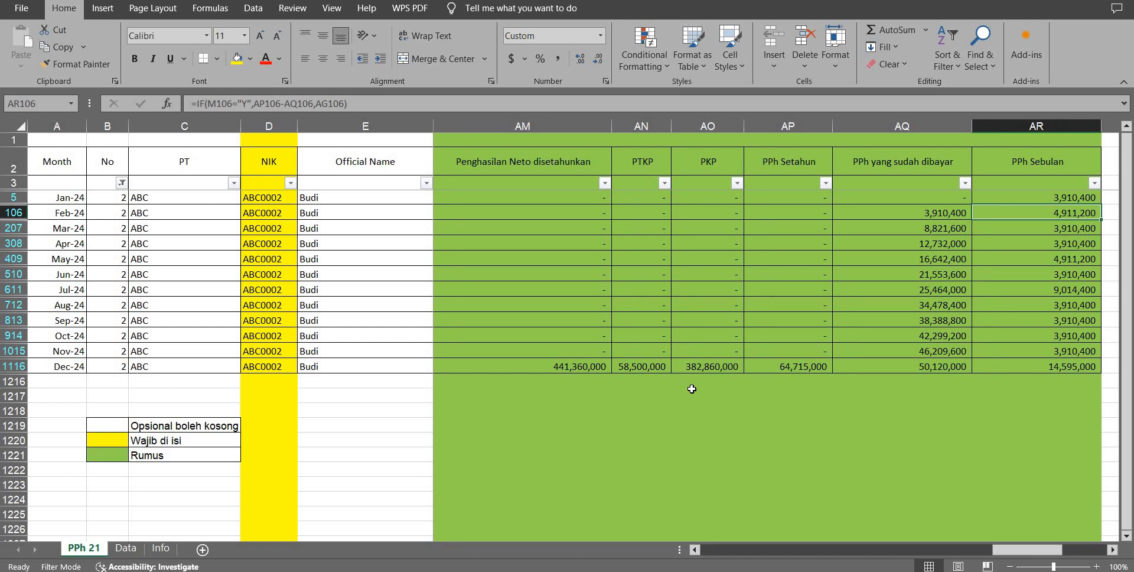
Step: Clear the filter on the No column to show all employees again
key("Left")
key("Left")
key("Left")
key("Left")
key("Left")
key("Left")
key("Left")
key("Left")
key("Left")
key("Left")
key("Left")
key("Left")
key("Left")
key("Left")
key("Left")
key("Left")
key("Left")
key("Left")
key("Left")
key("Left")
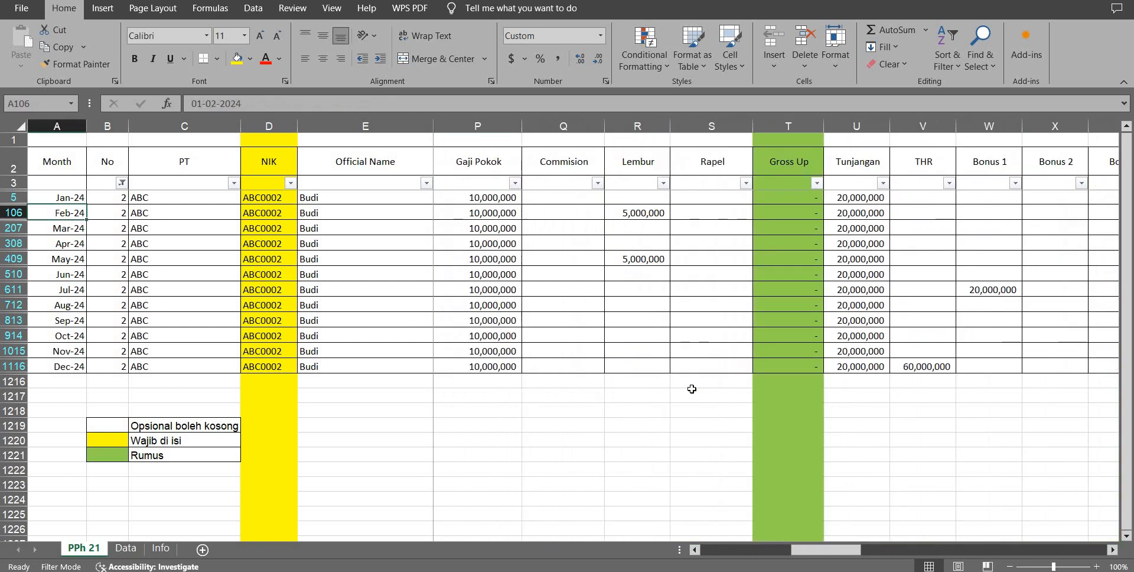
key("Up")
key("Up")
key("alt+Down")
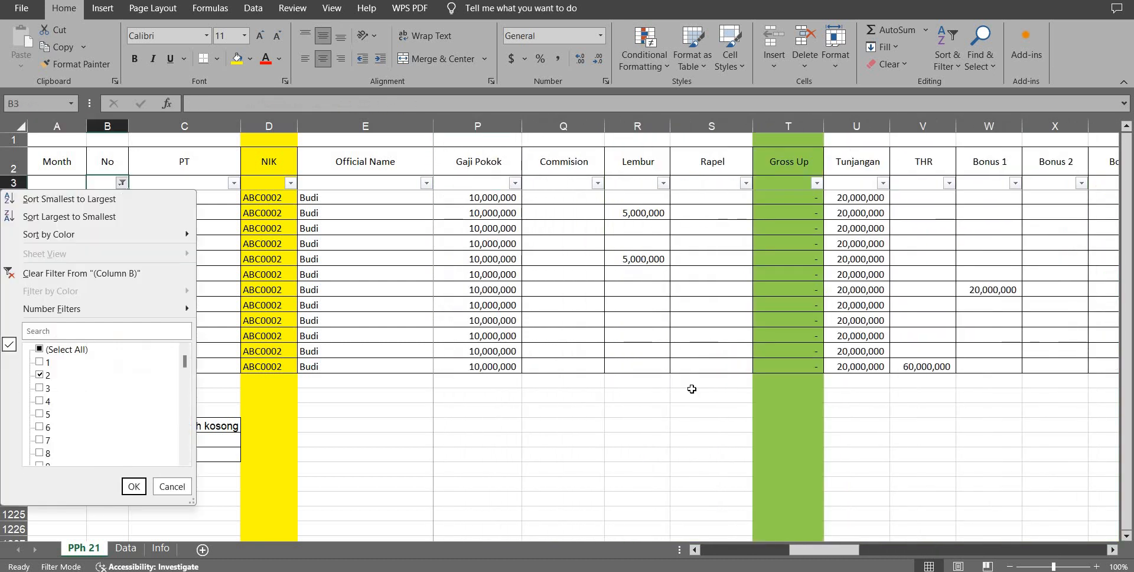
key("c")
key("Down")
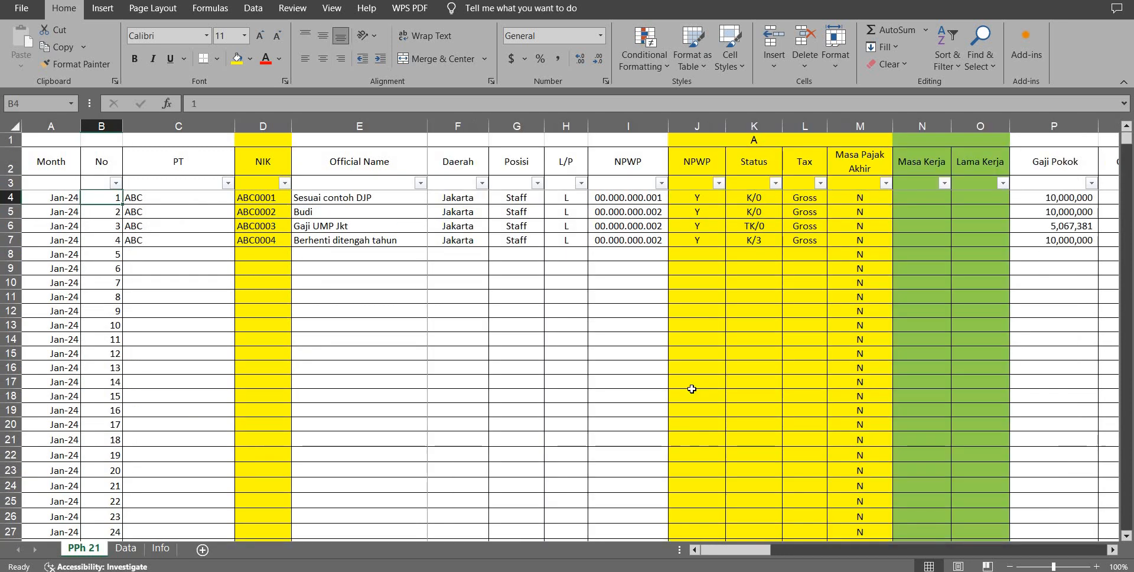
Step: Look across the unfiltered Jan-24 row of employee number 2, from PT through the employee details and tax options to Lama Kerja
key("Down")
key("Right")
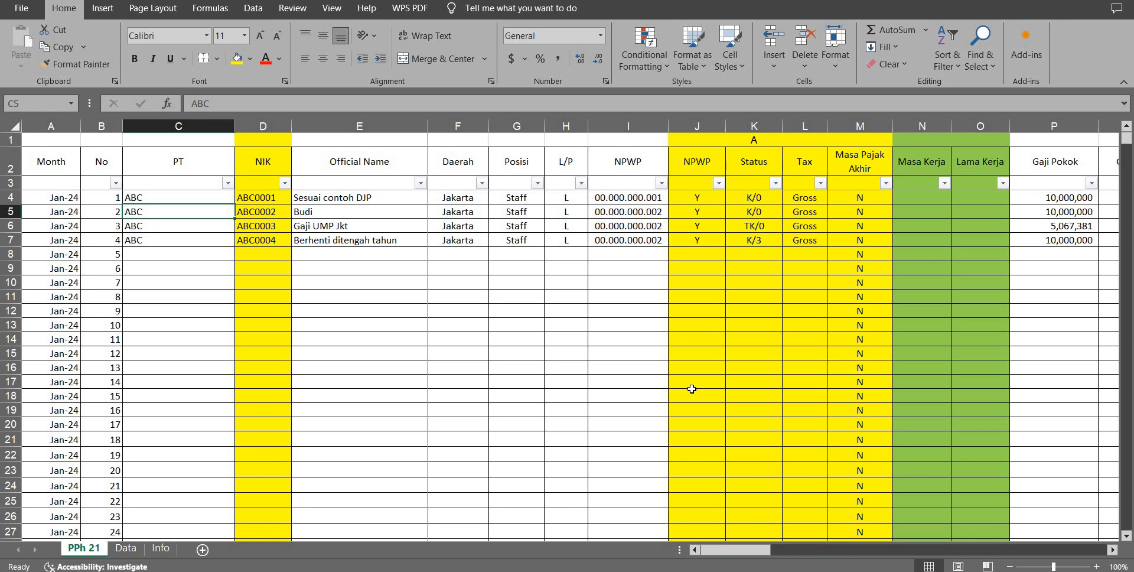
key("Right")
key("Right")
key("Right")
key("Right")
key("Right")
key("Right")
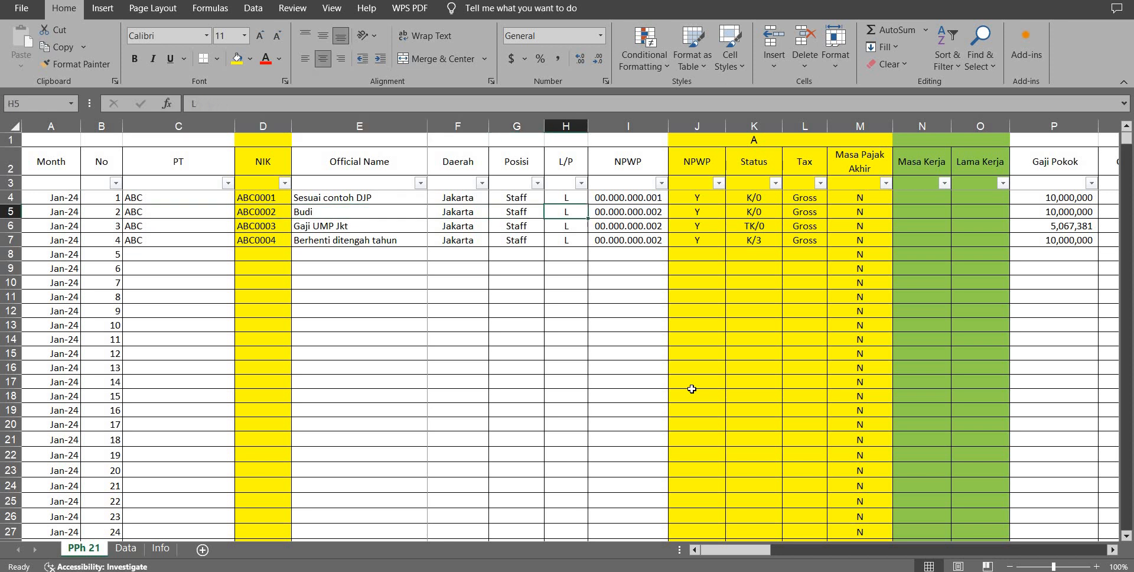
key("Right")
key("Right")
key("Right")
key("Right")
key("Right")
key("Right")
key("Right")
key("Right")
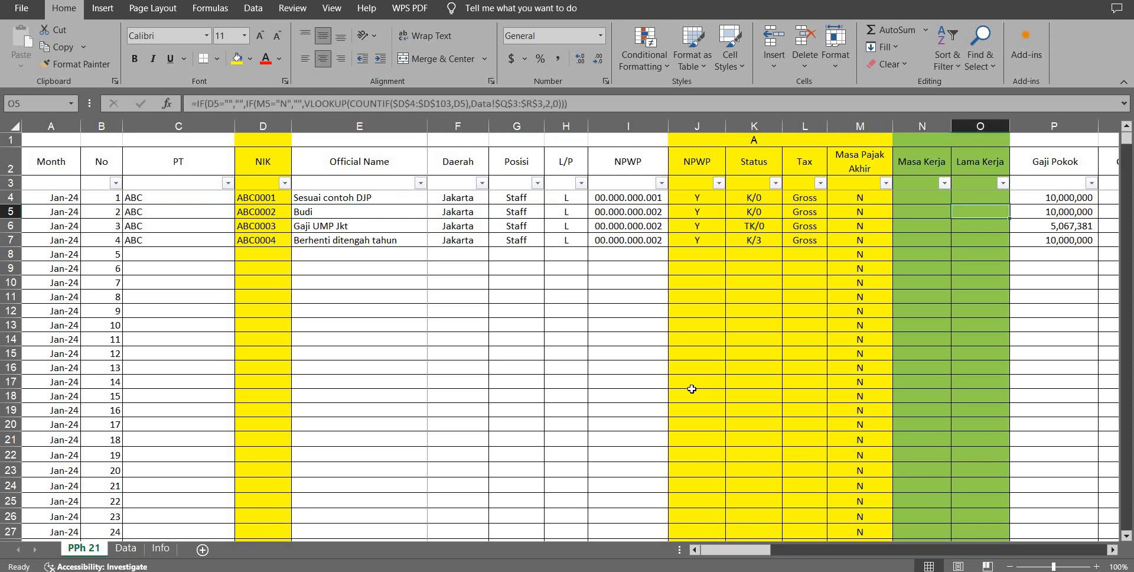
Step: Look across the Jan-24 income and bonus columns to Penghasilan Bruto sebulan, ending on PPh Sebulan in the first employee's row
key("Right")
key("Right")
key("Right")
key("Right")
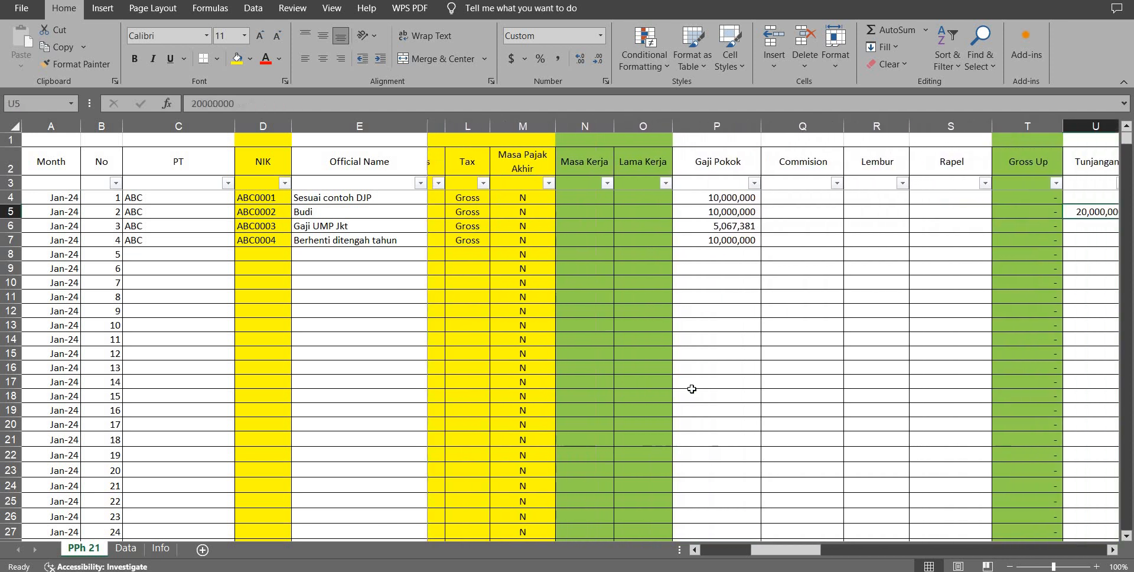
key("Right")
key("Right")
key("Right")
key("Right")
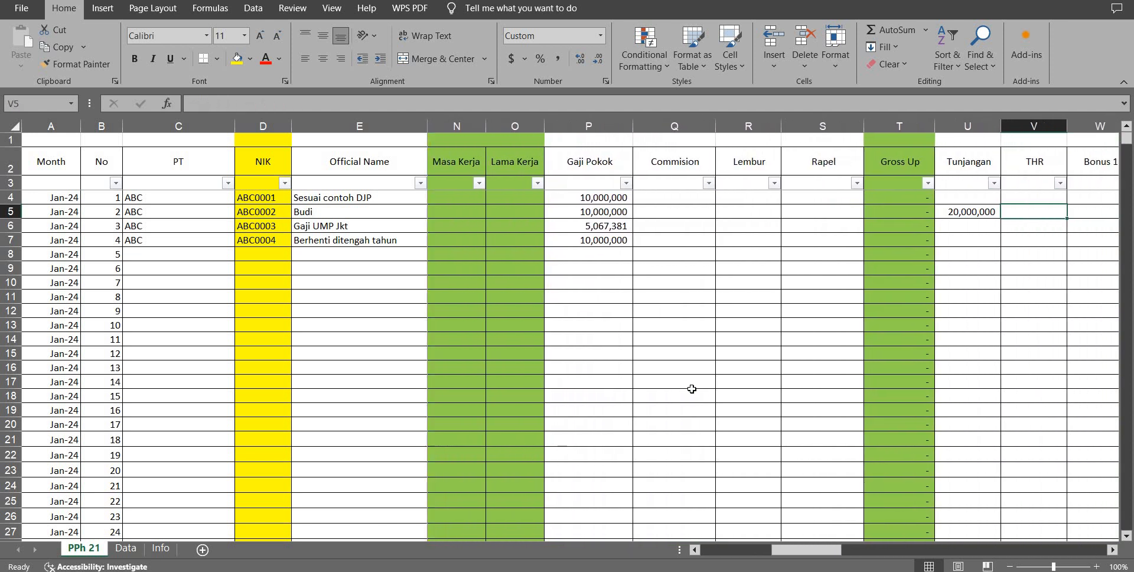
key("Right")
key("Right")
key("Right")
key("Right")
key("Right")
key("Right")
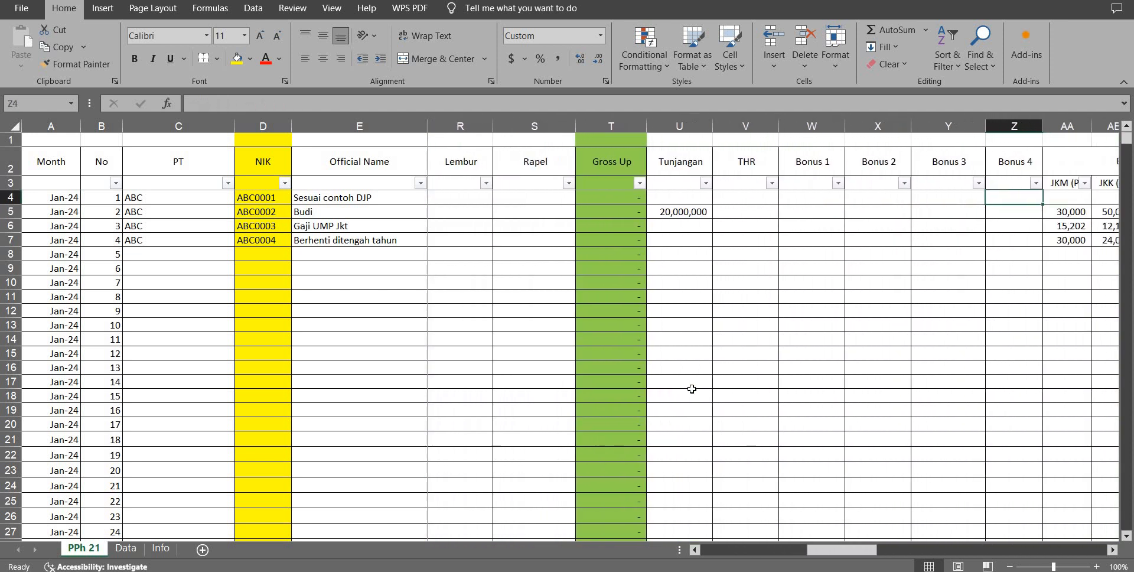
key("Up")
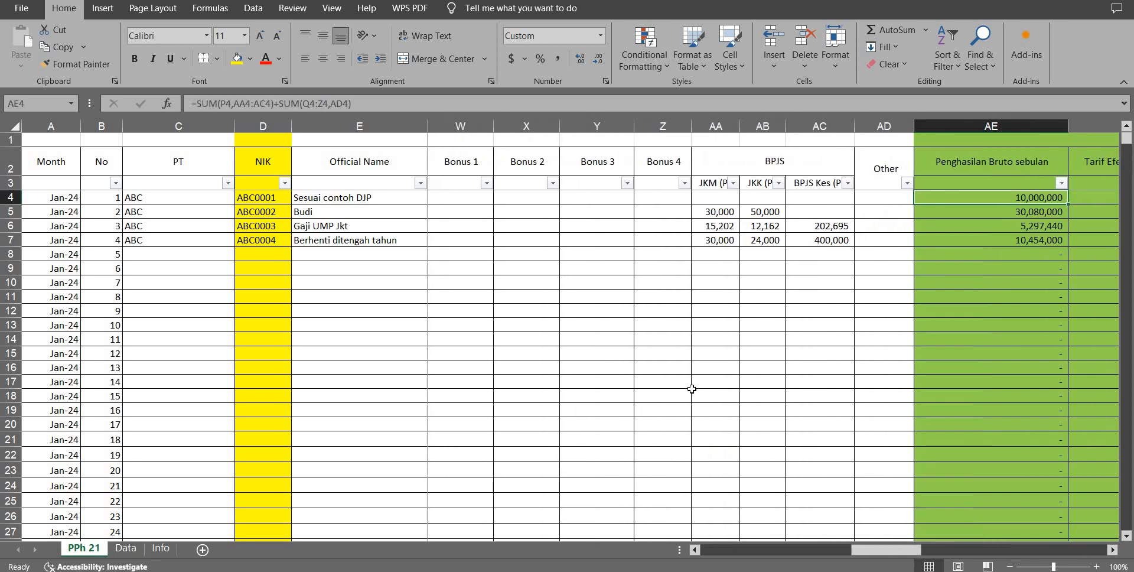
key("ctrl+Right")
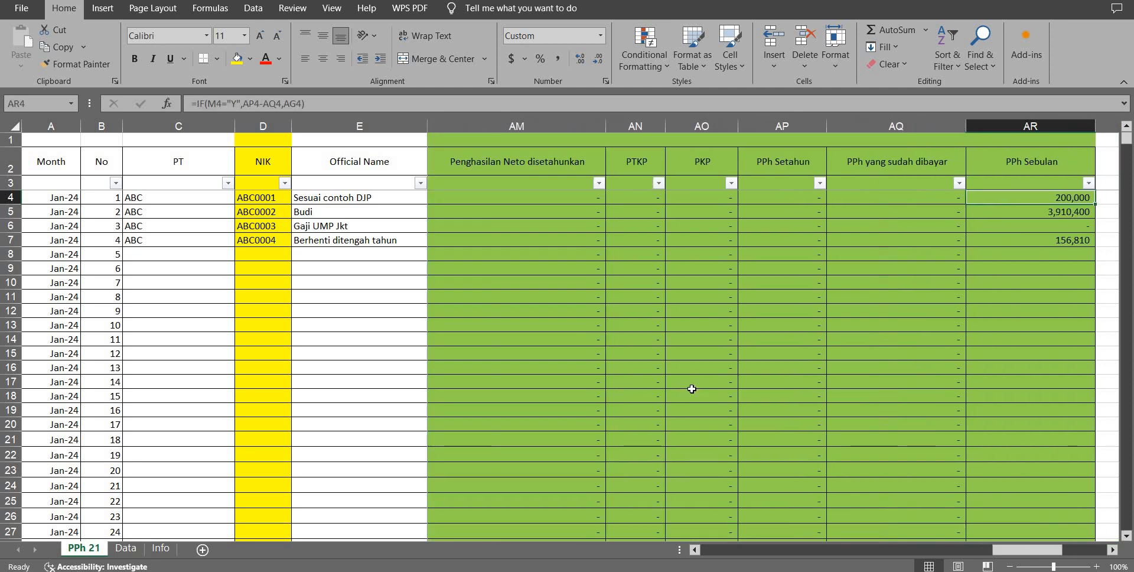